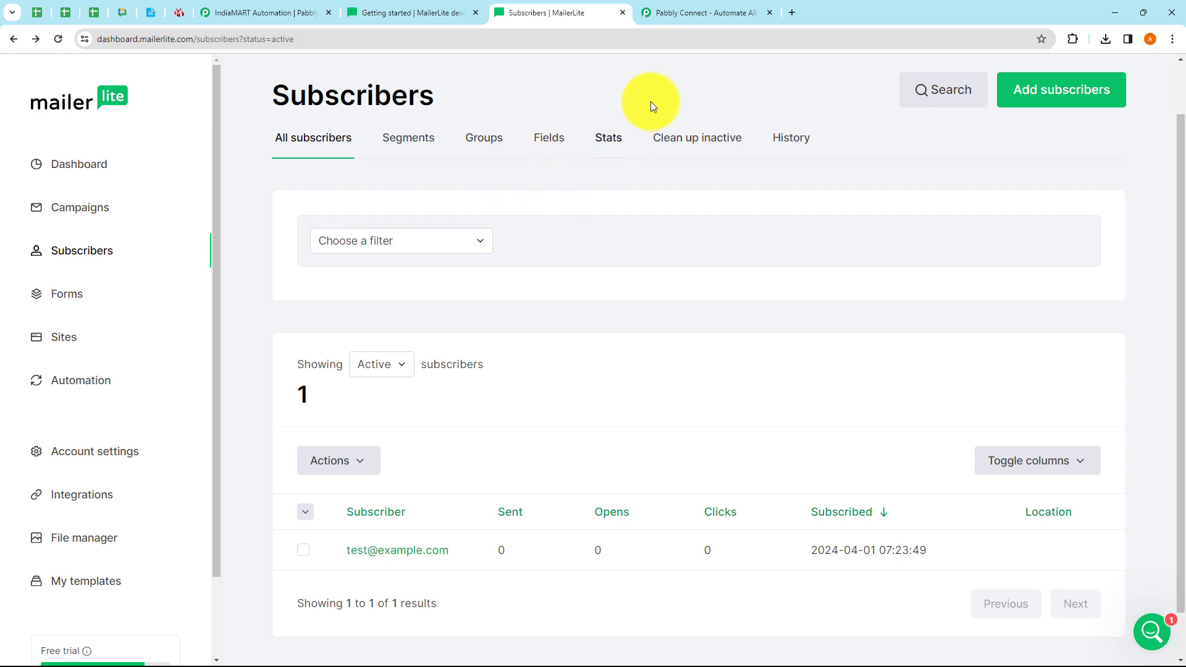
Switch to the Pabbly site at pabbly.com/connect/inr and access Pabbly Connect from the All Pabbly Apps page.
click(680, 10)
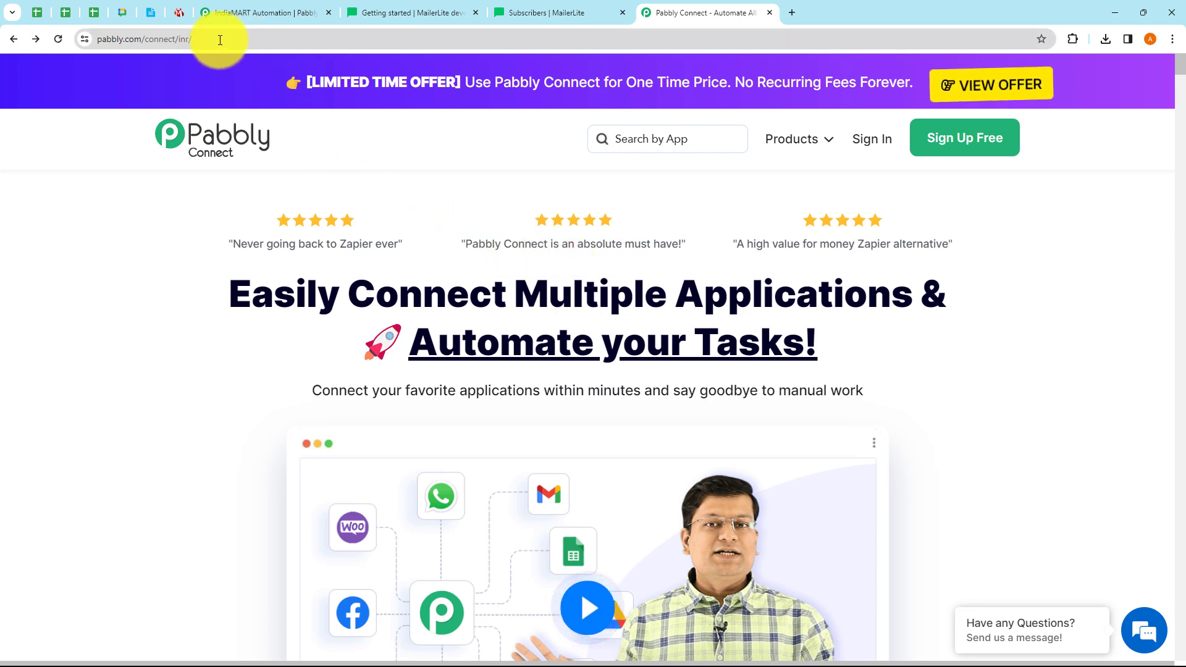
click(159, 48)
drag(158, 49, 102, 48)
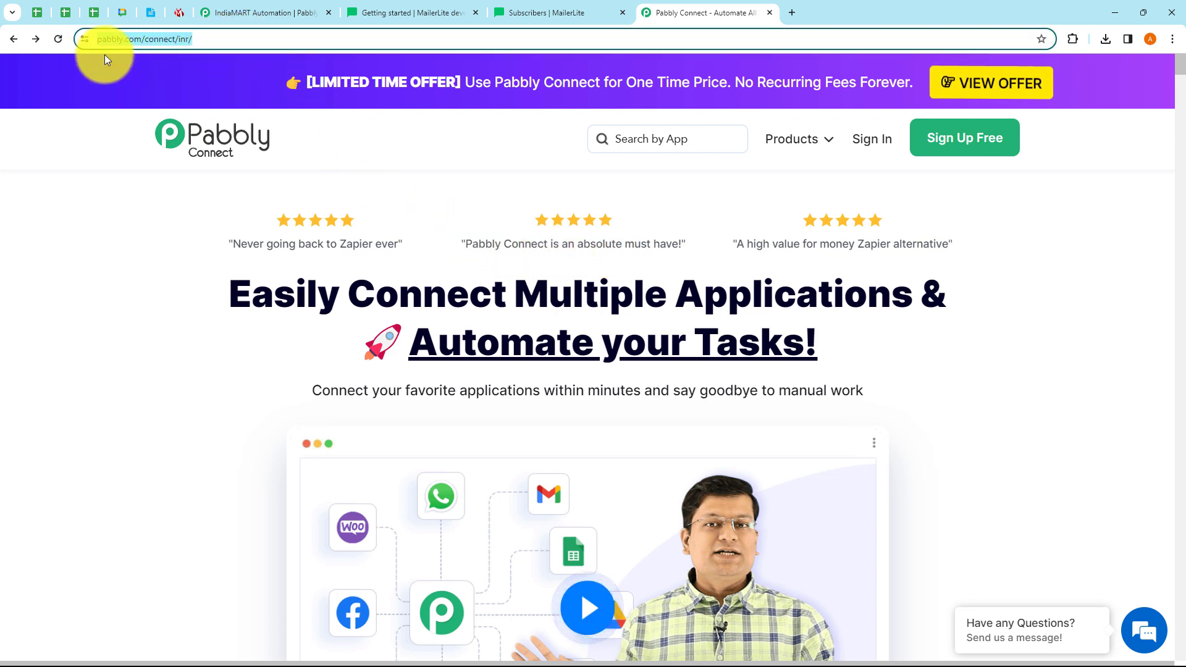
click(396, 154)
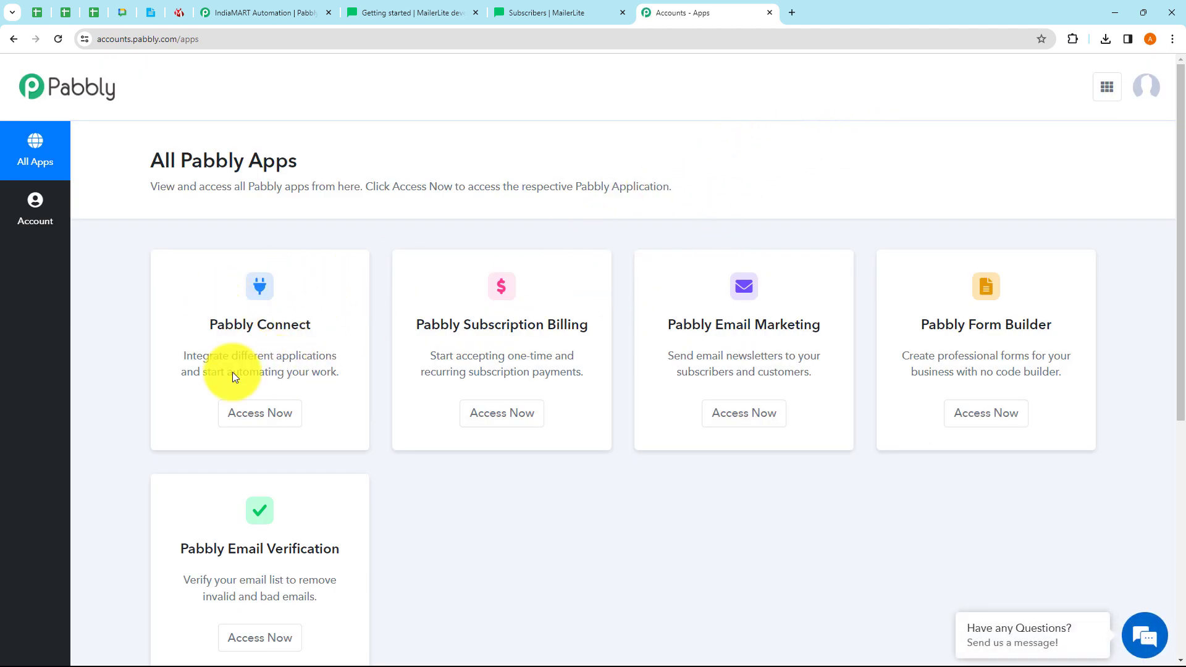
click(254, 413)
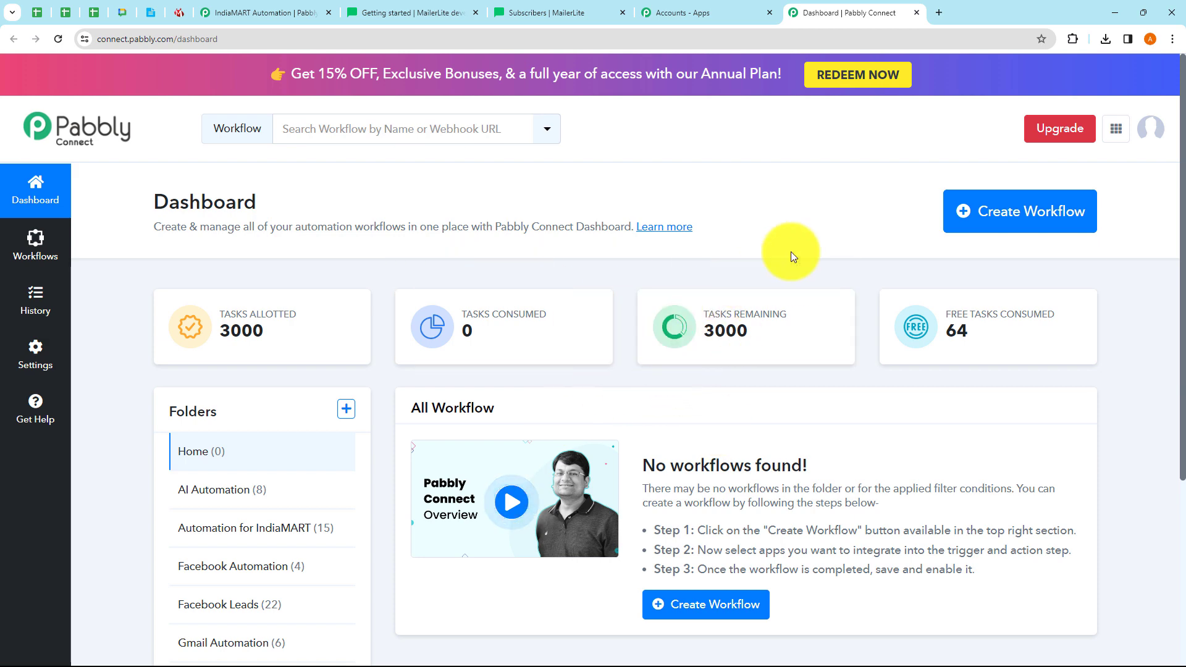
click(1000, 215)
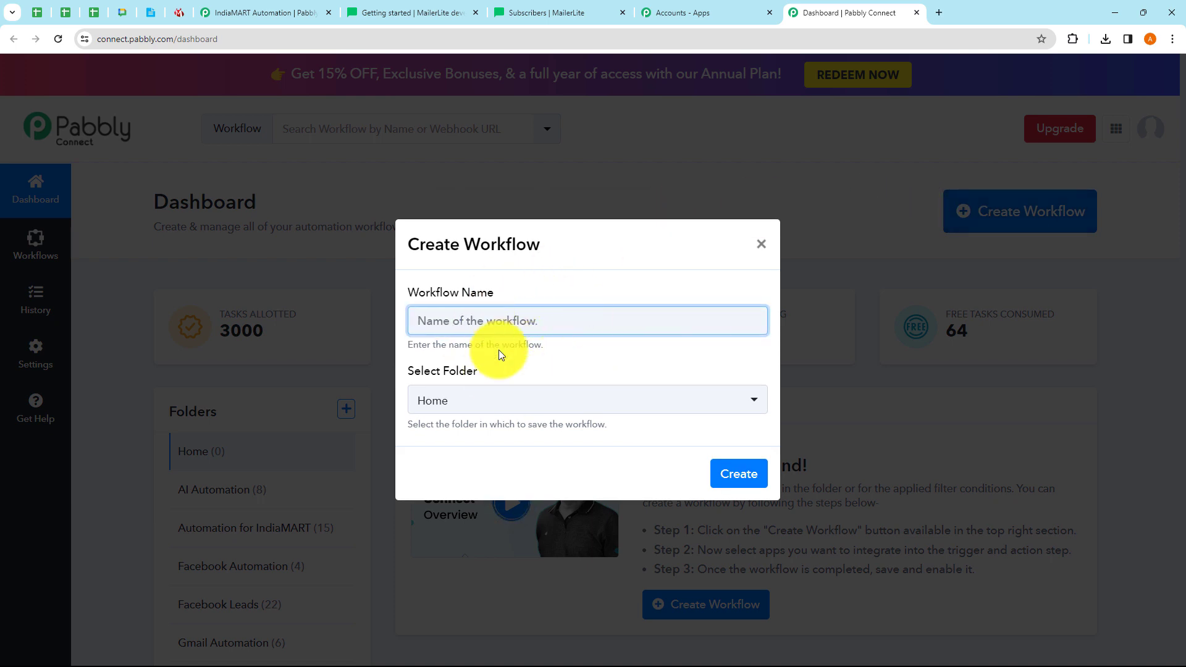
drag(413, 348, 570, 350)
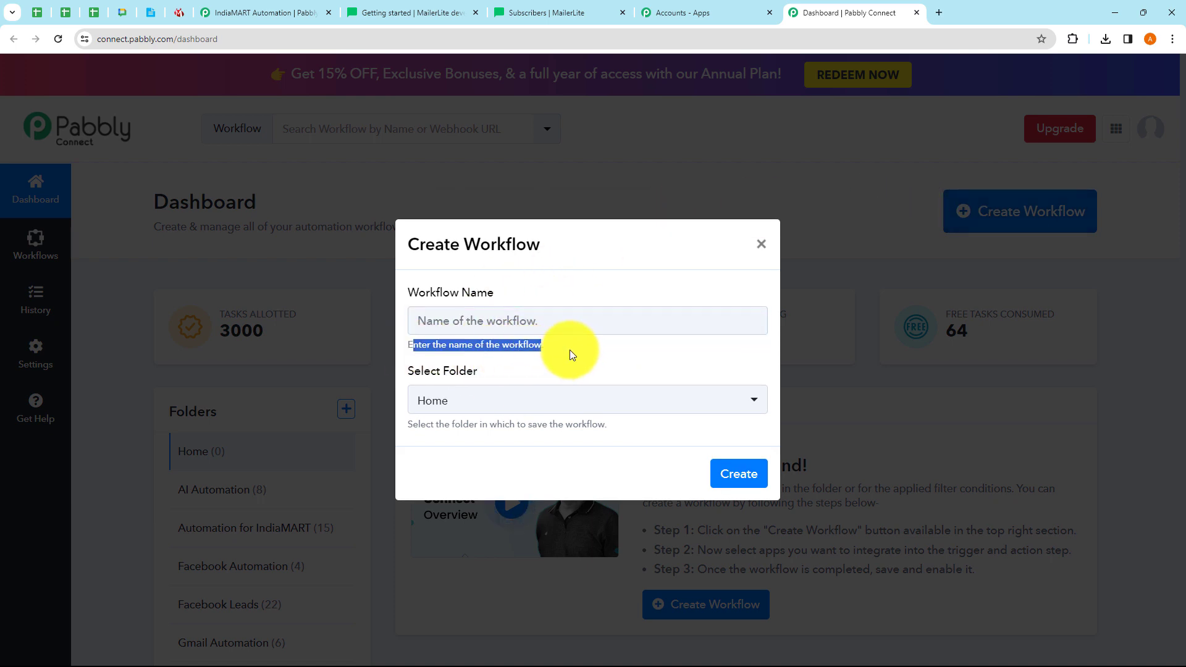
click(570, 349)
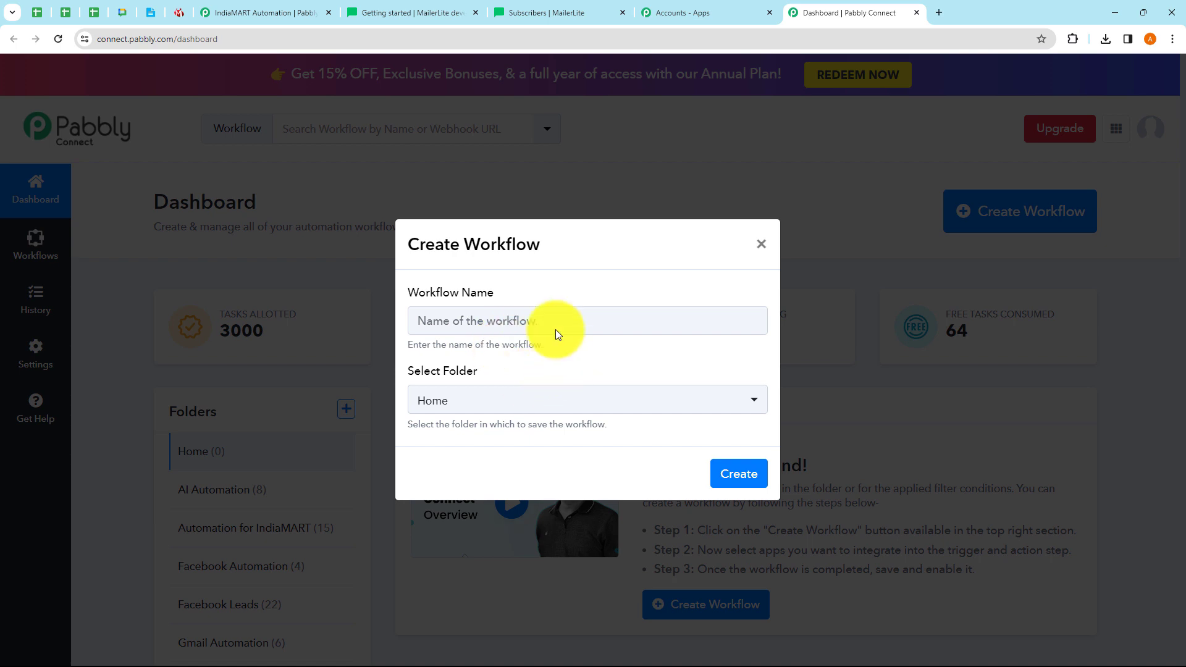
click(485, 411)
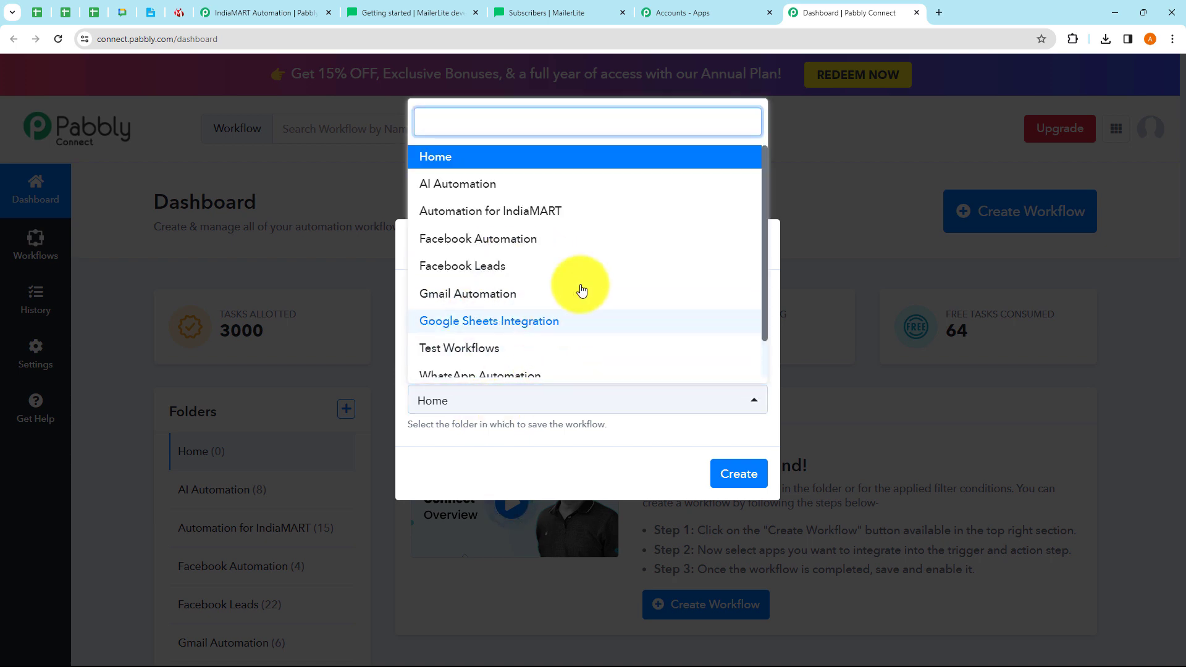
click(568, 450)
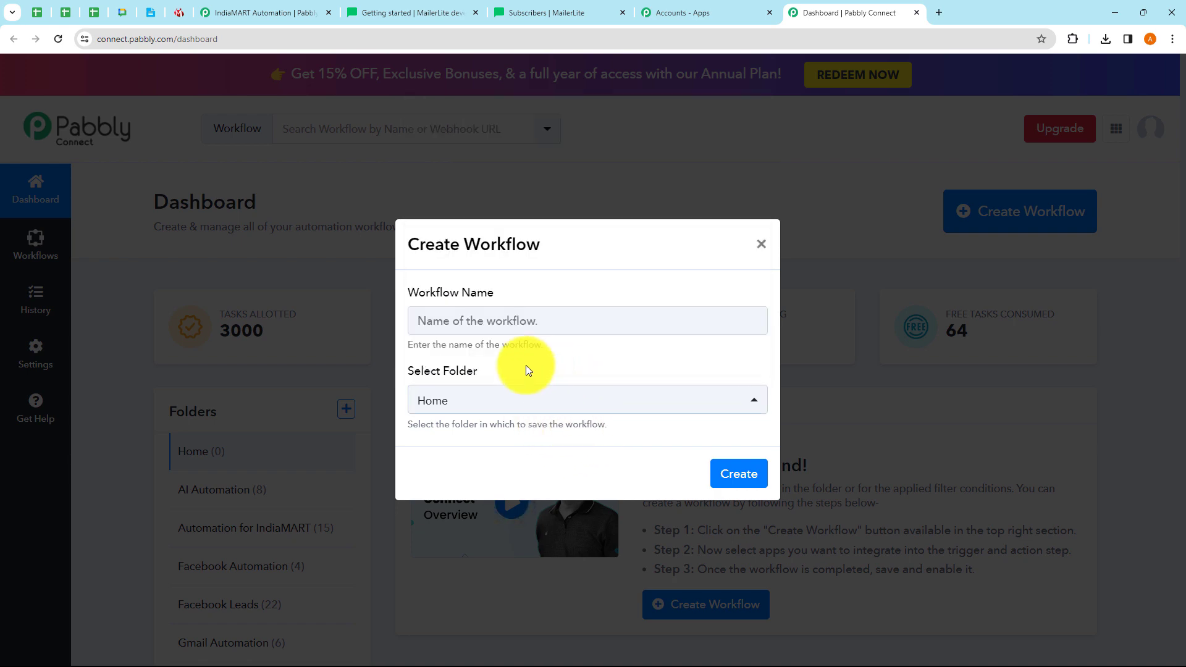
click(761, 244)
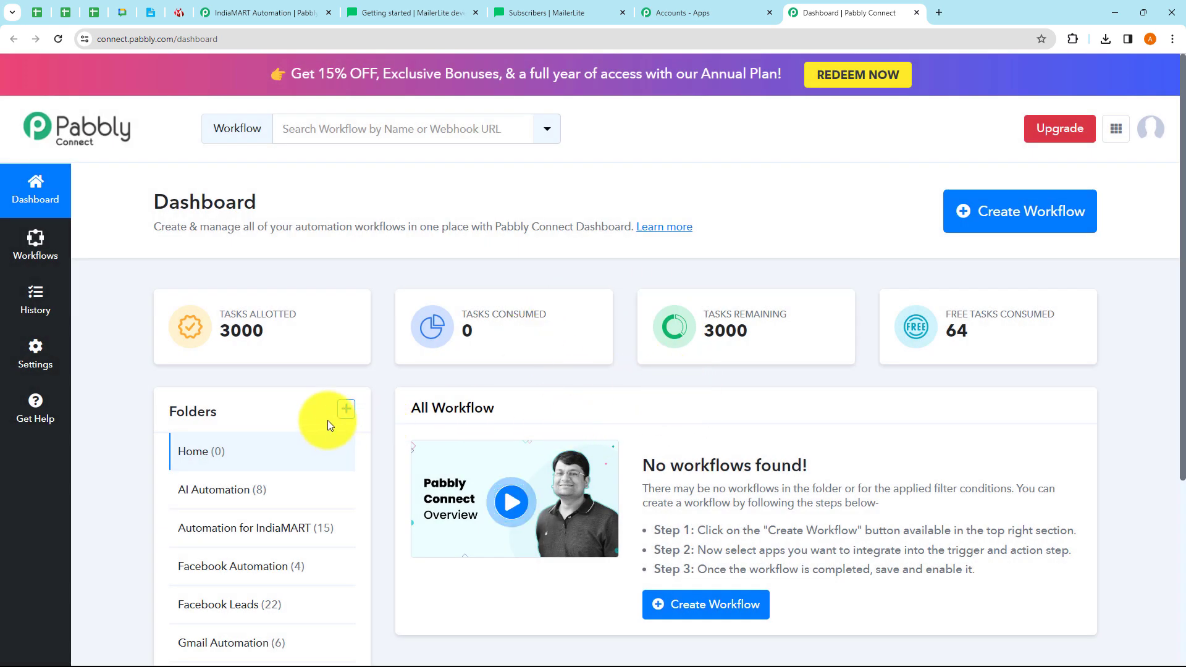
click(346, 410)
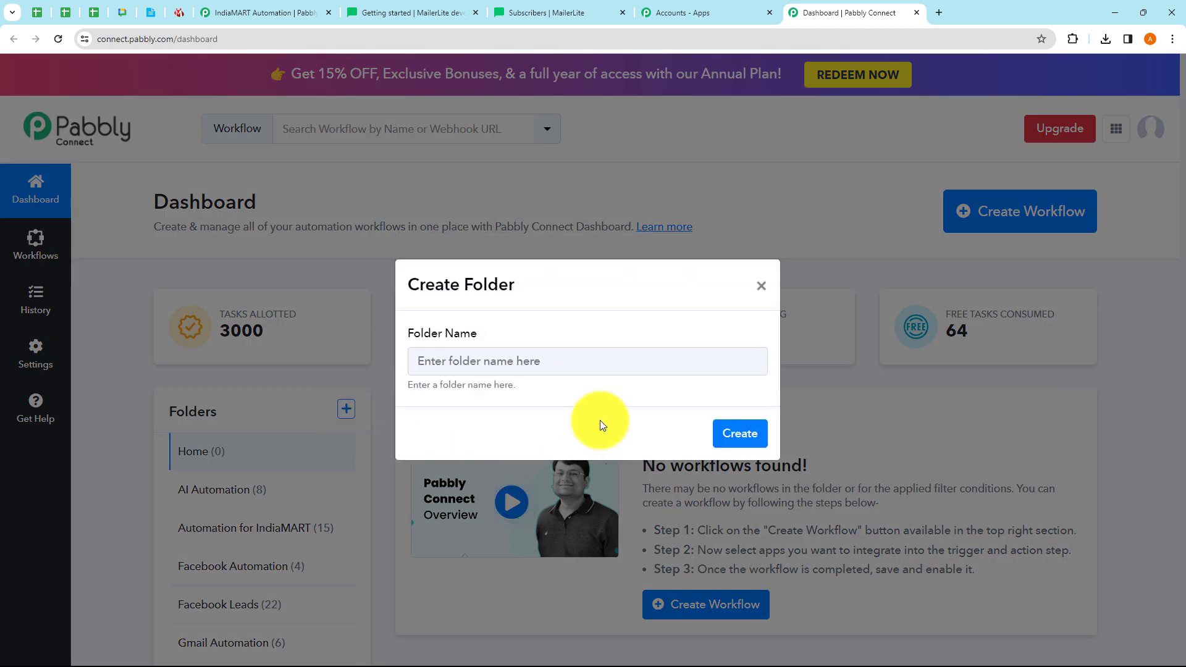
click(761, 285)
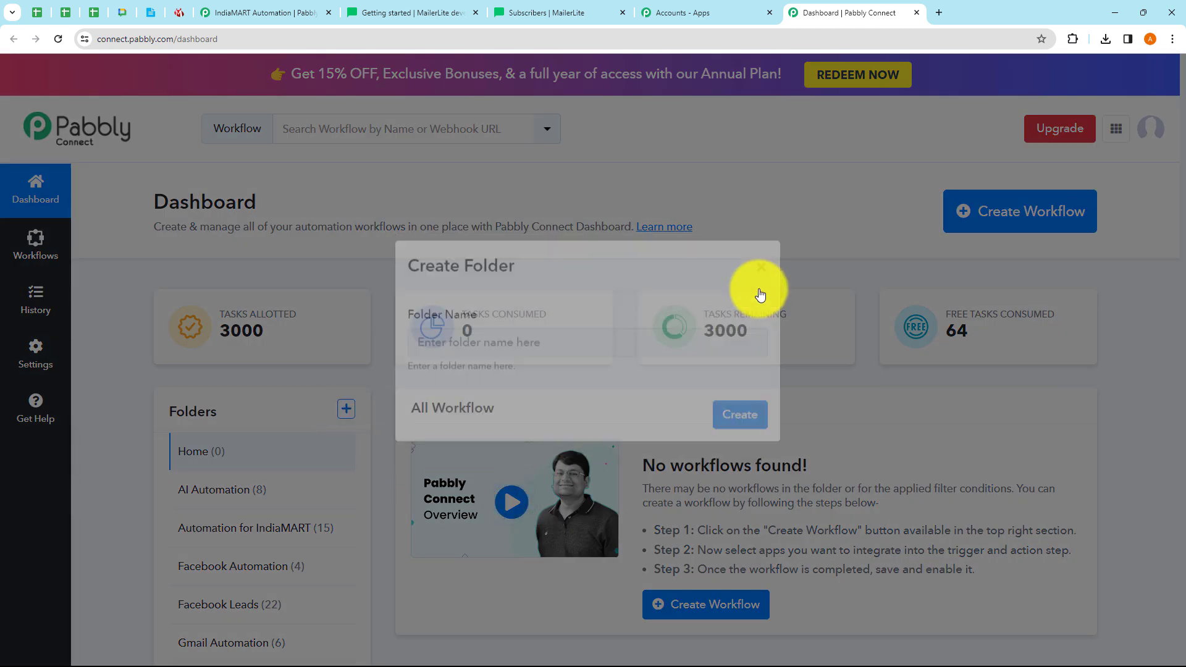
Create a workflow named IndiaMART Automation in the Automation for IndiaMART folder.
click(979, 216)
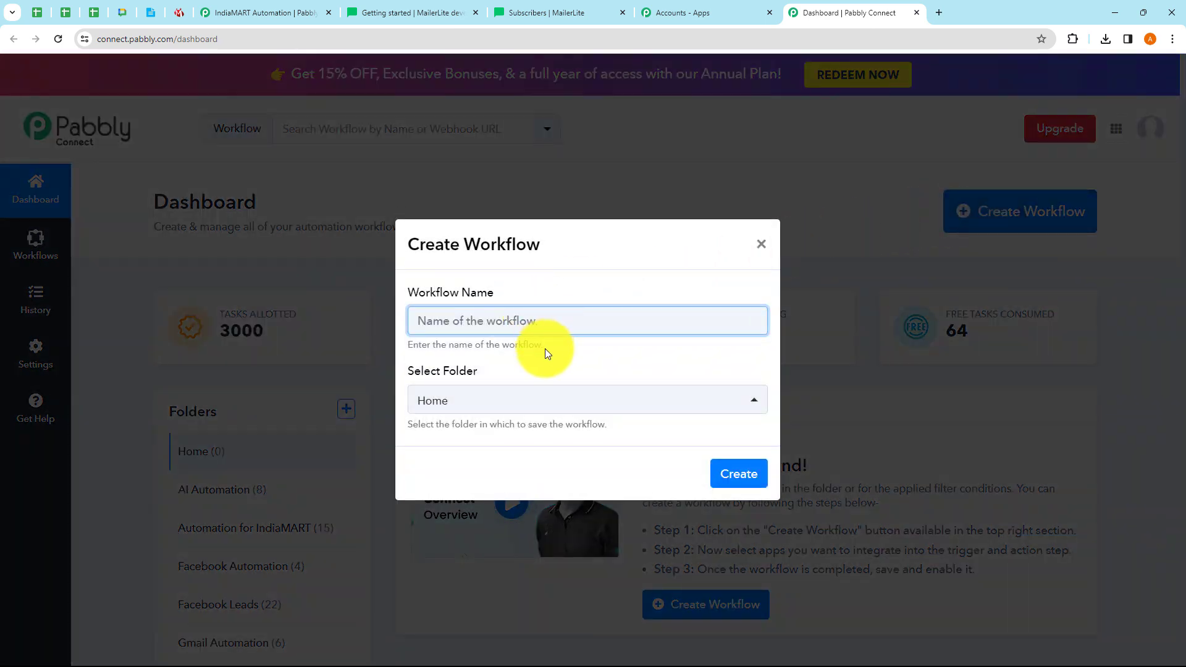
text(IndiaMART Automation)
drag(441, 321, 541, 321)
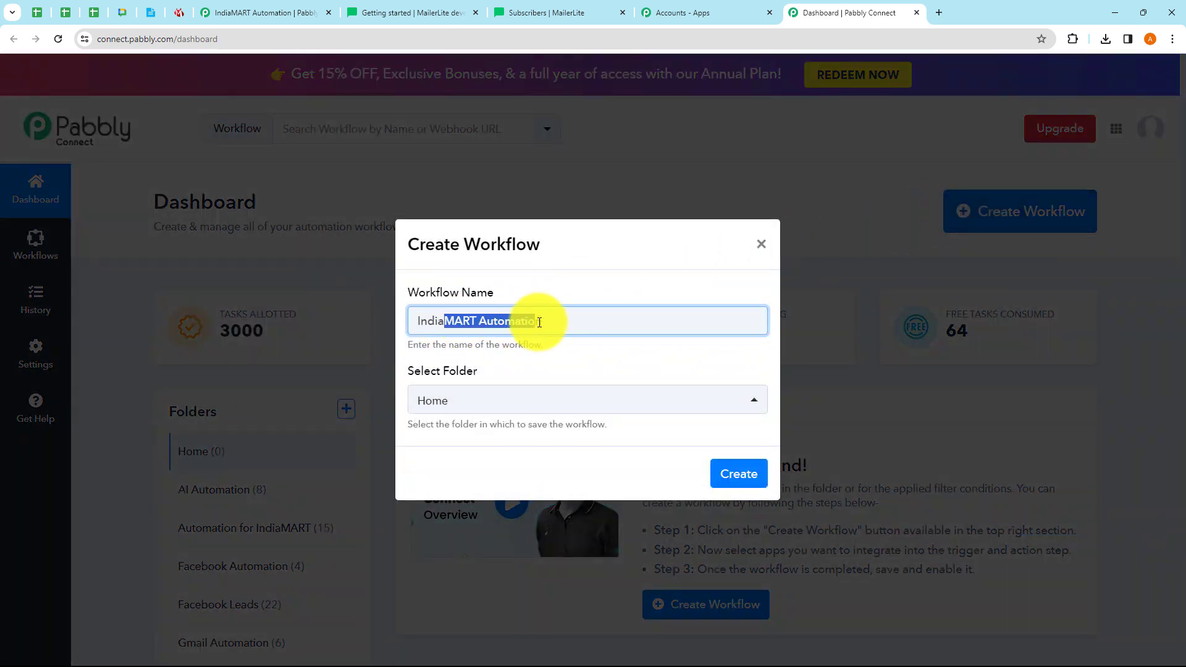
click(551, 368)
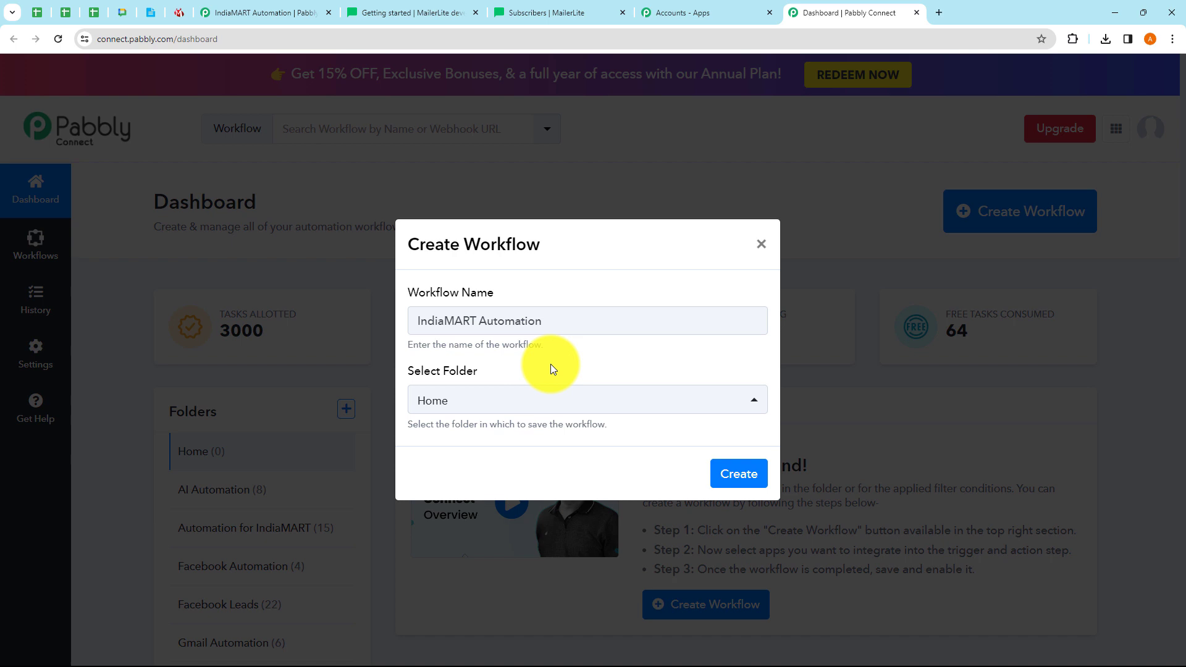
click(505, 402)
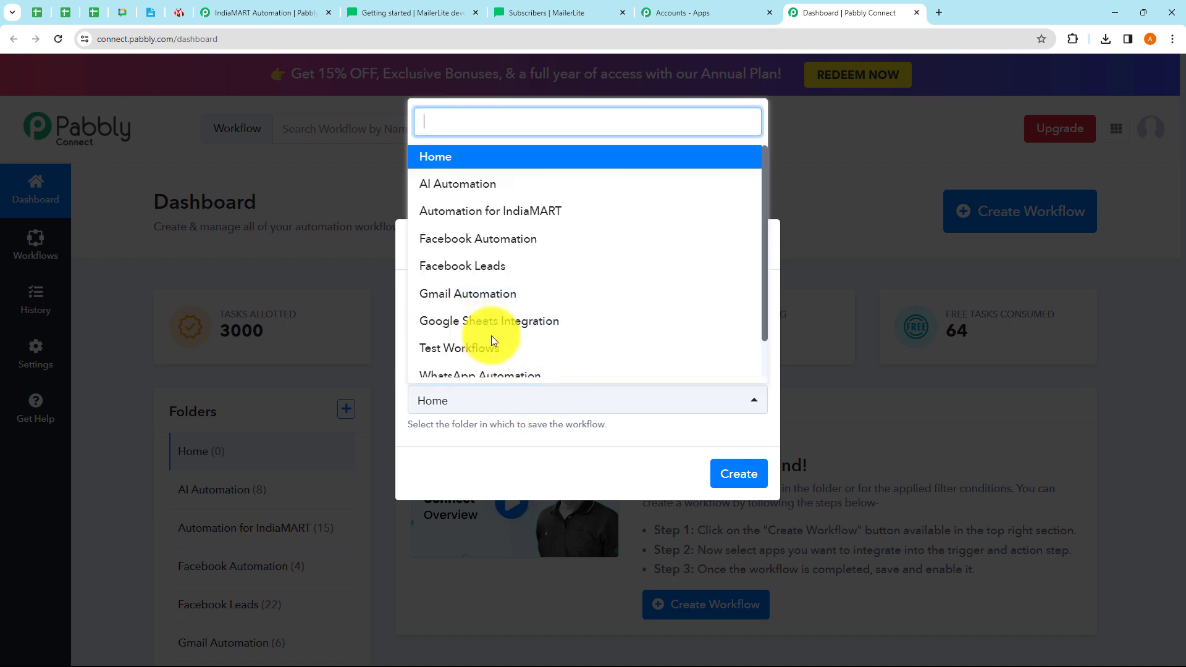
click(499, 212)
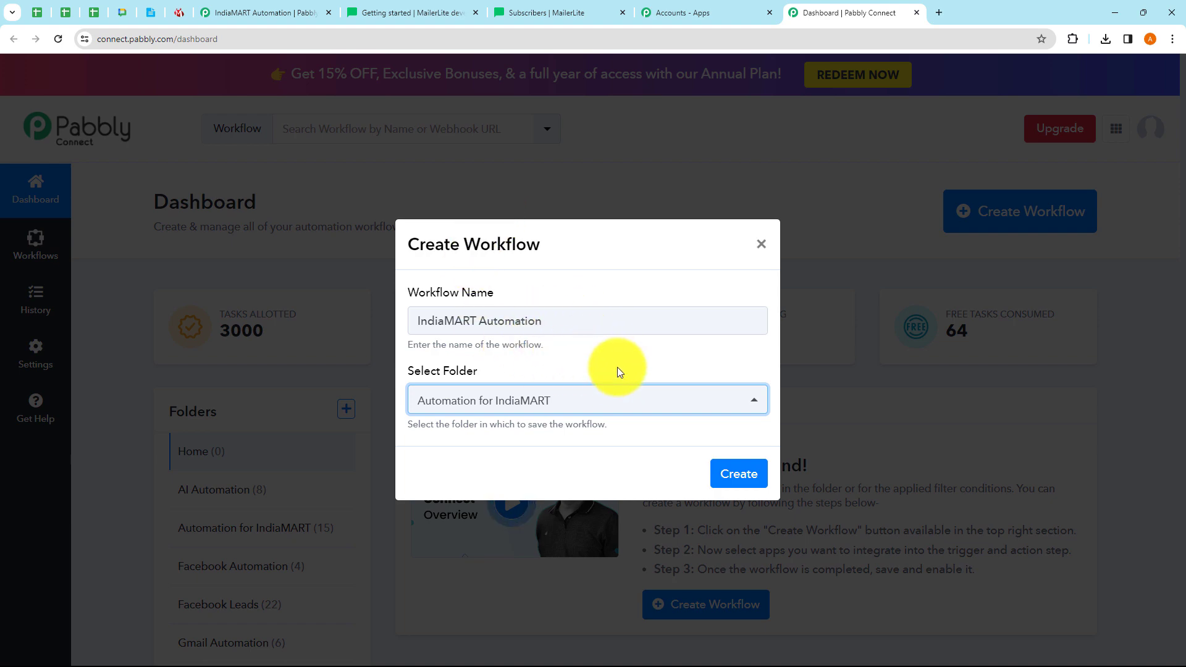
click(730, 479)
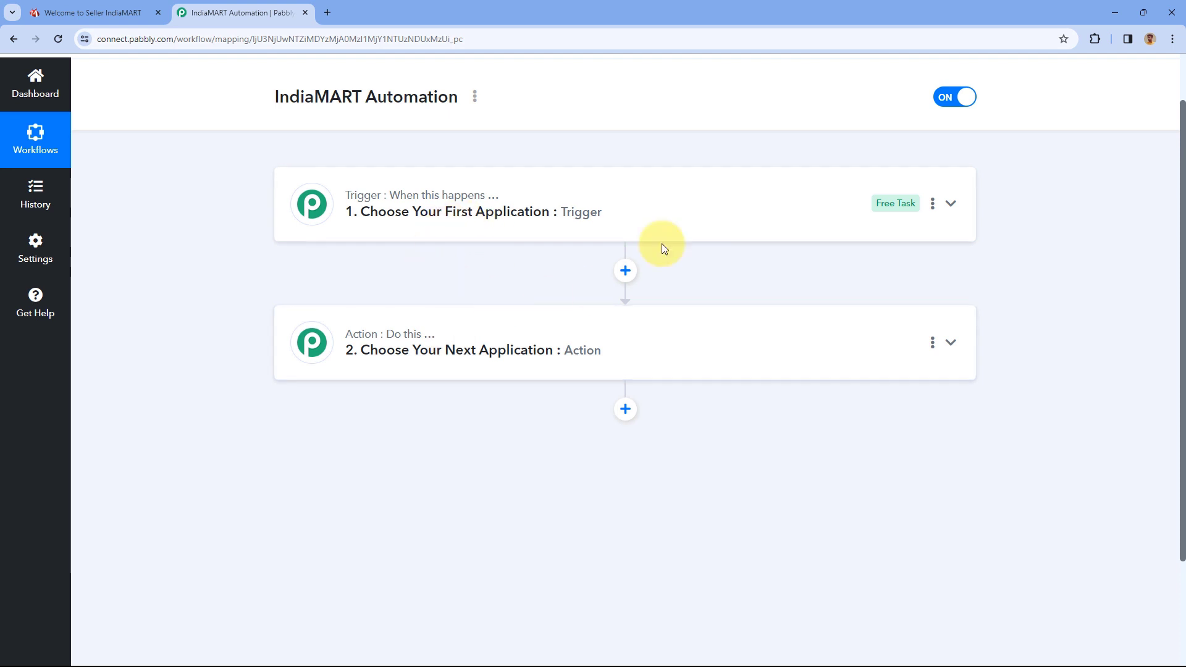
Set the workflow's trigger application to IndiaMART with New Leads as the trigger event.
click(614, 208)
scroll(257, 233, down, 1)
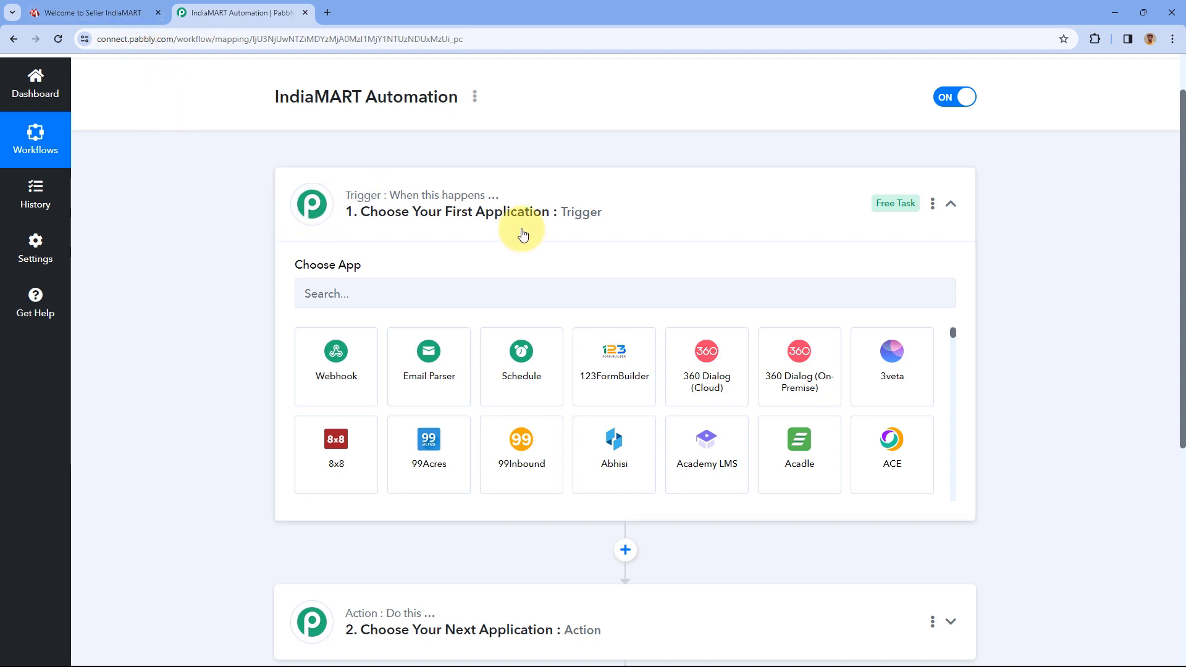
click(373, 291)
text(IndiaMART)
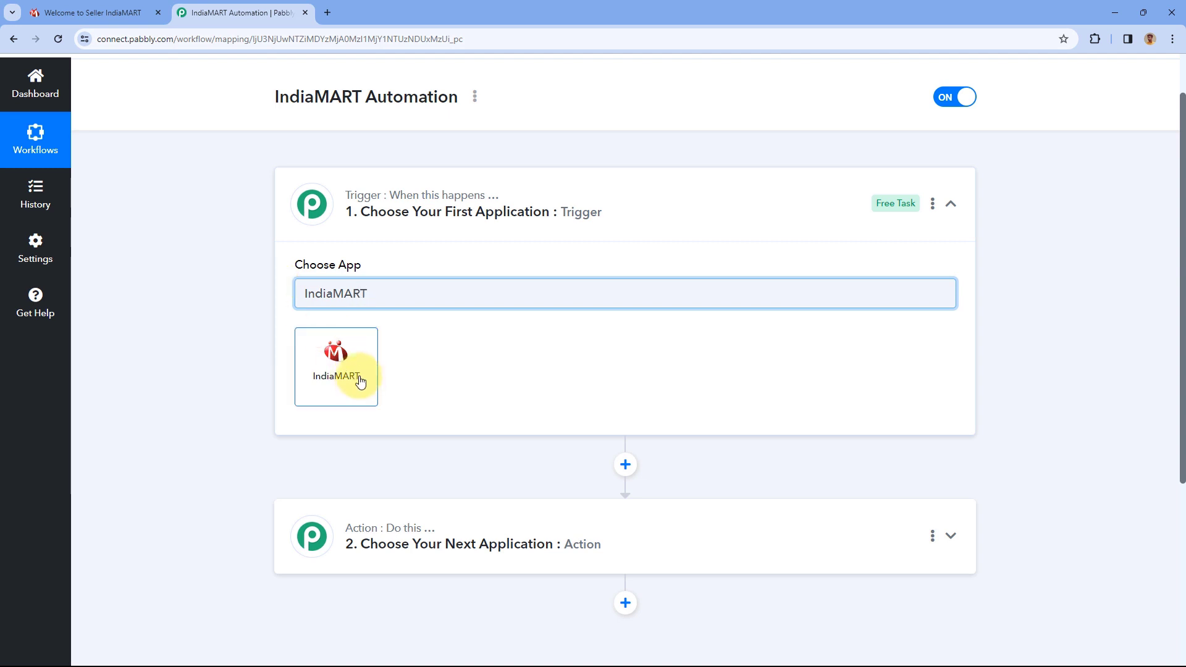
click(330, 354)
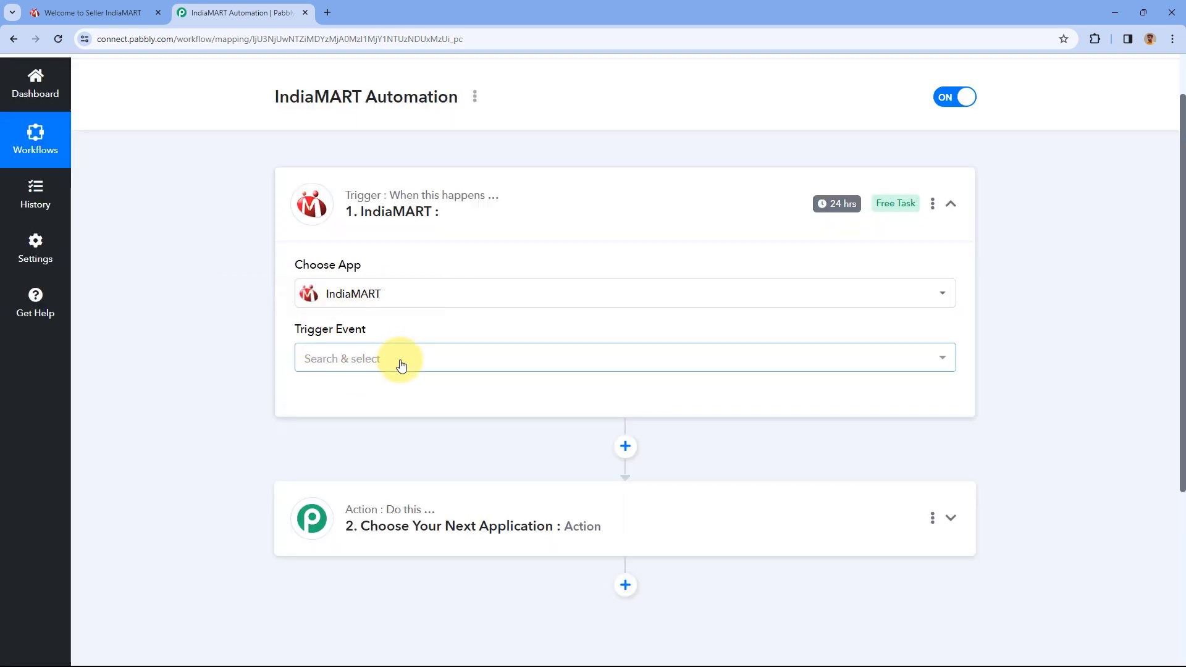
click(397, 363)
click(363, 436)
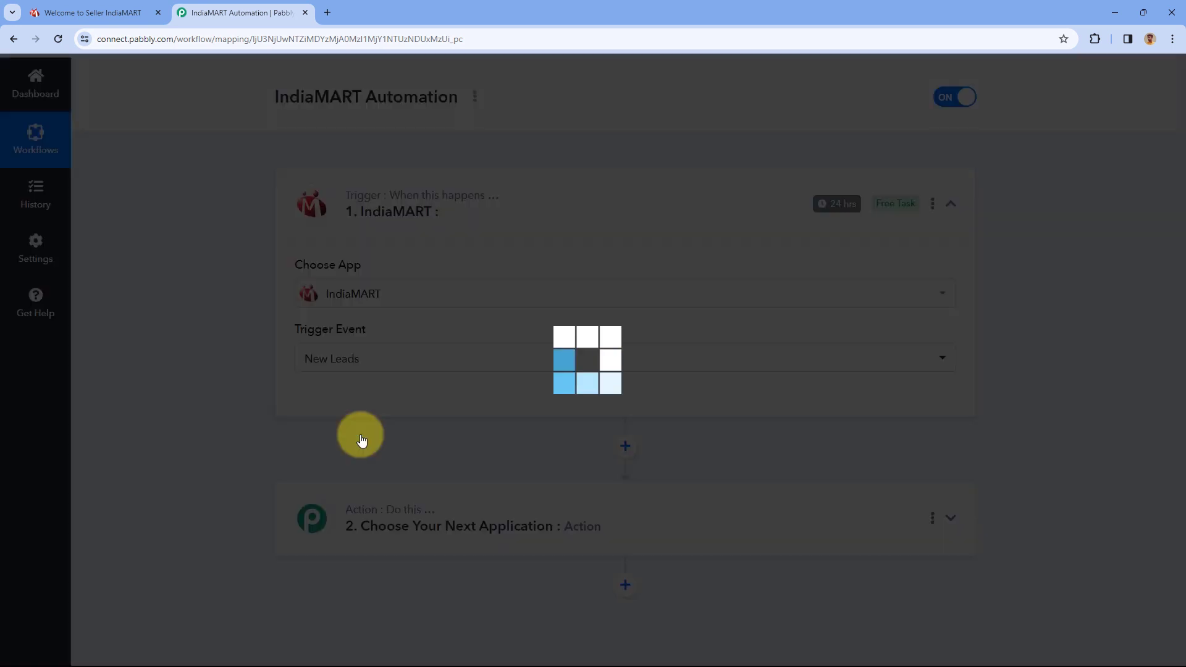
Start a new connection for the IndiaMART trigger and copy the current CRM API key from the IndiaMART seller account settings.
click(336, 401)
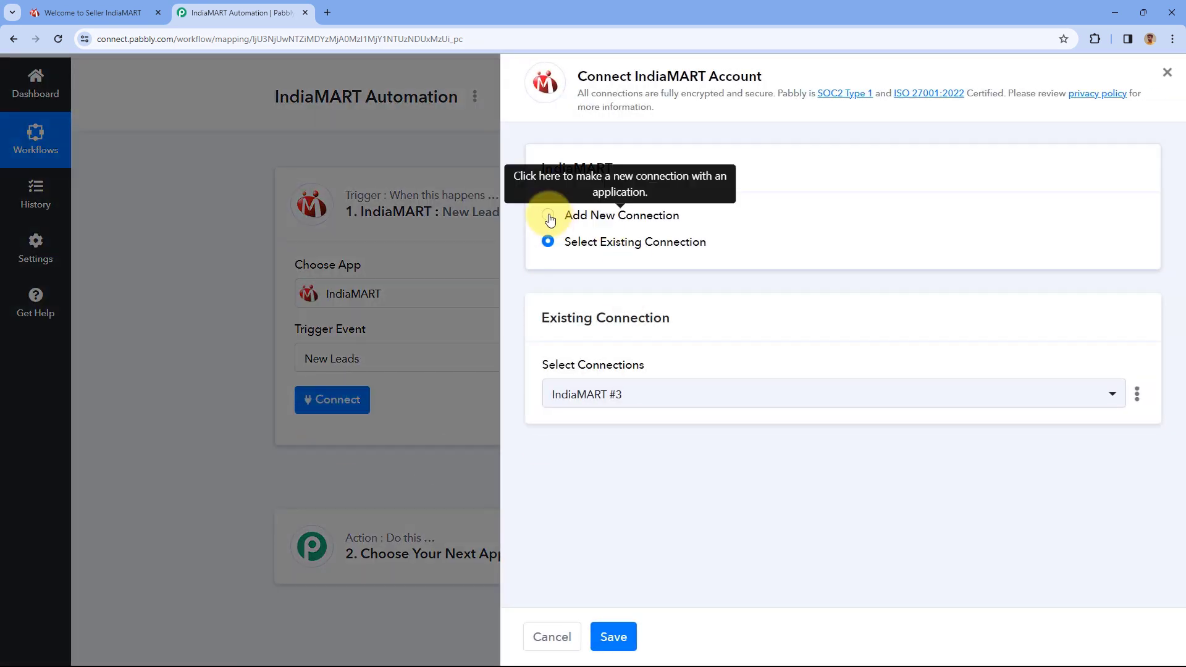
click(548, 216)
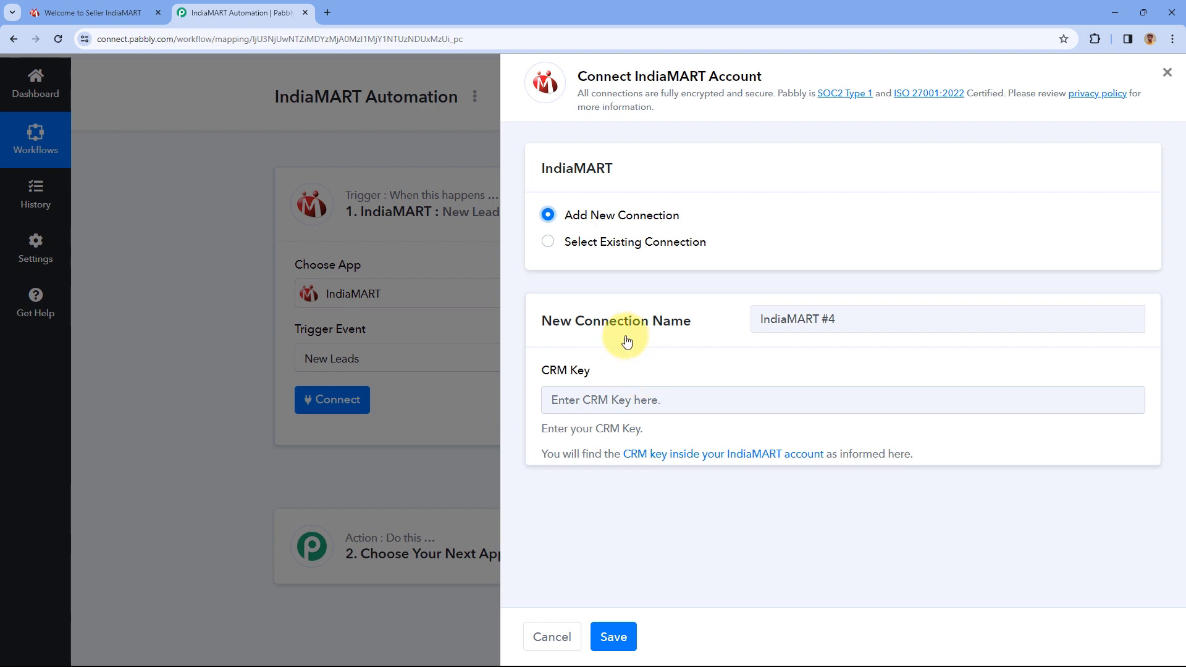
click(103, 7)
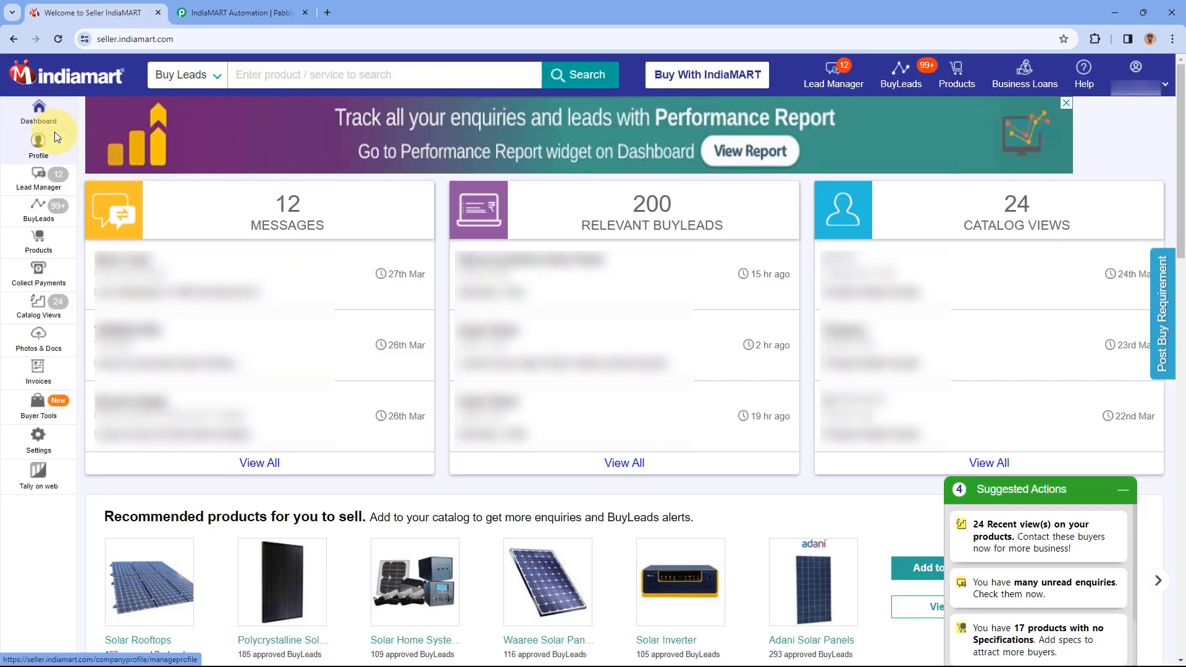
click(54, 442)
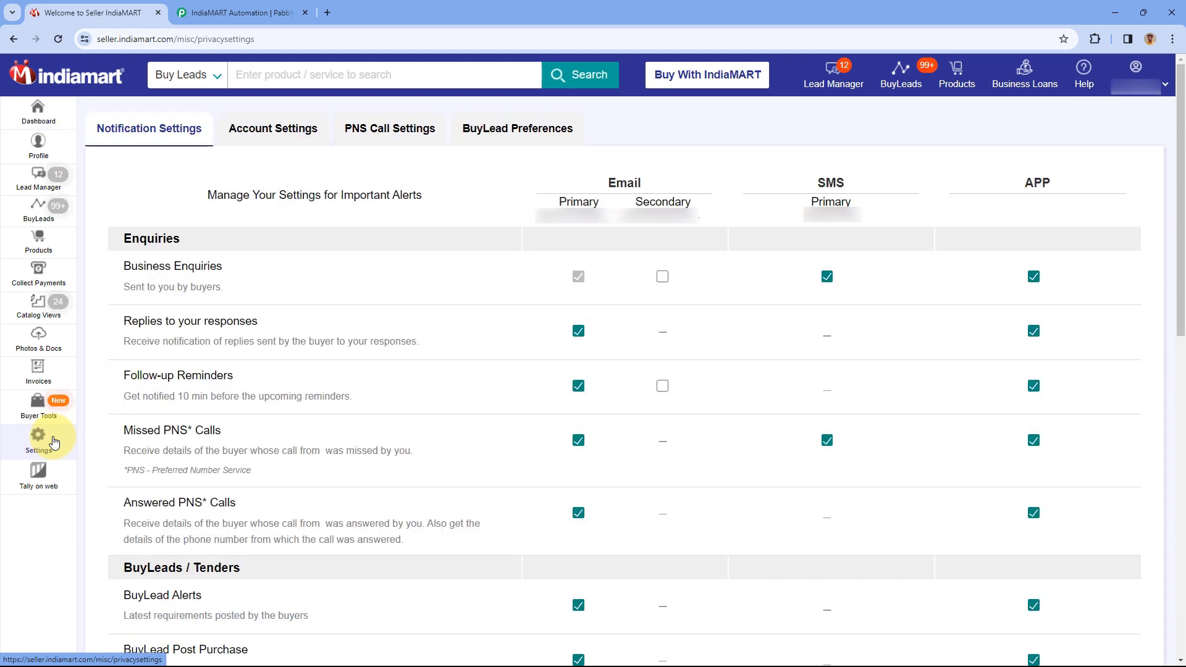
click(264, 140)
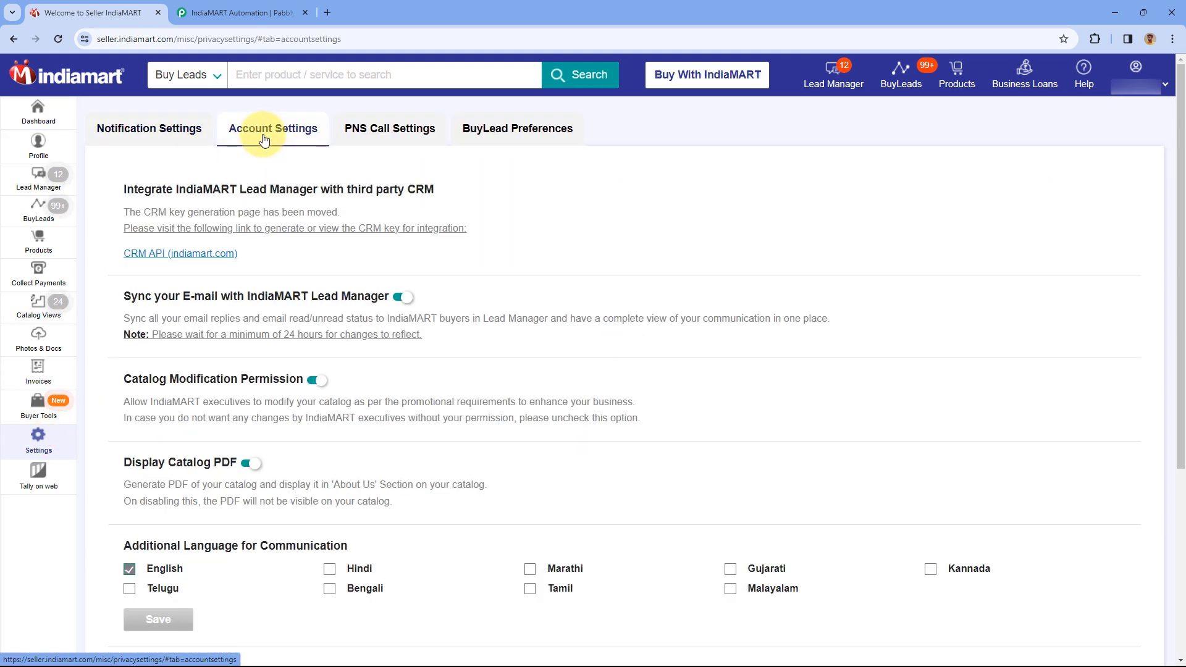
click(168, 254)
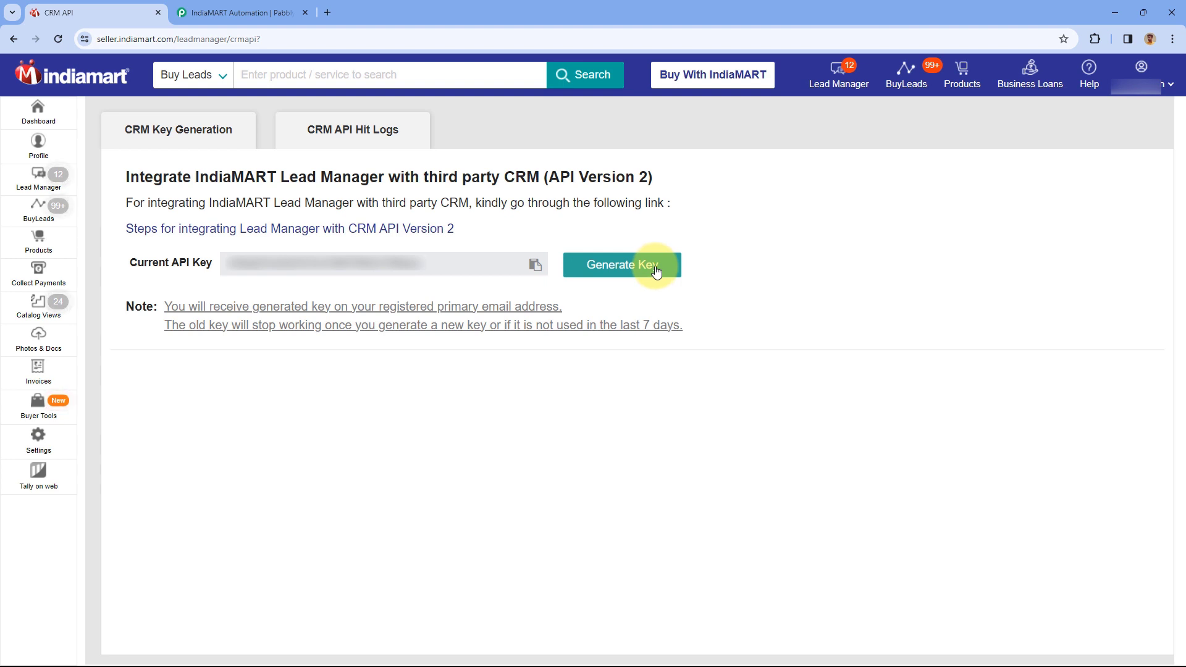
click(535, 265)
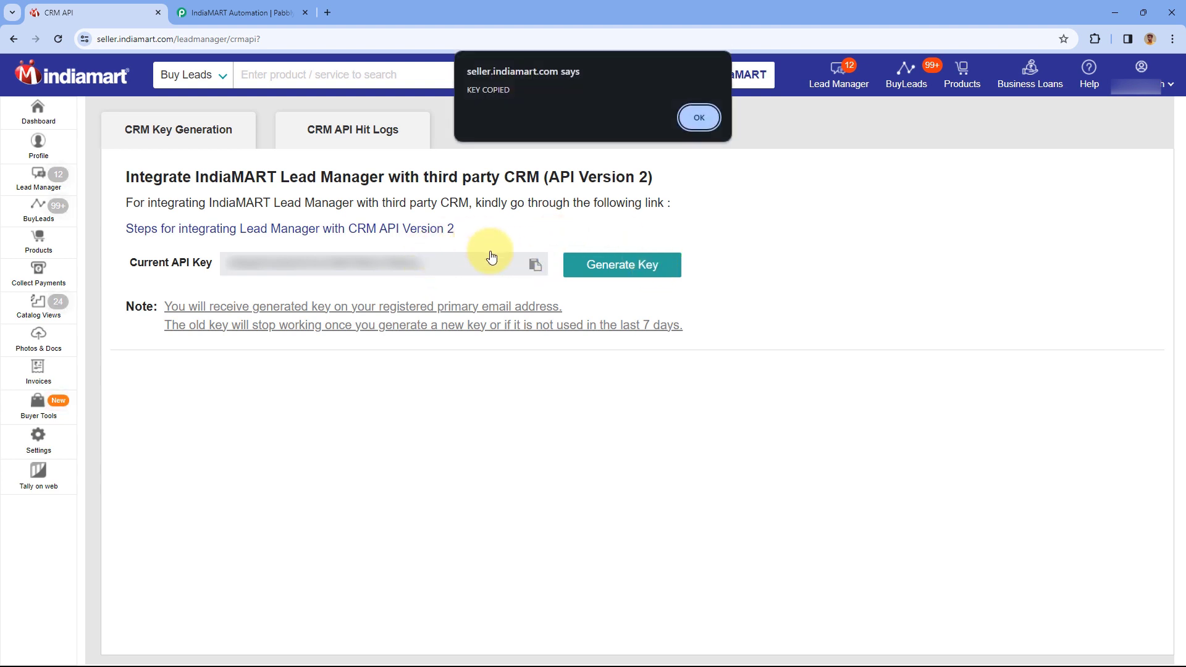
click(699, 117)
Return to the Pabbly Connect workflow, paste the CRM key into the new IndiaMART connection and save it.
click(299, 13)
click(571, 401)
key(ctrl+v)
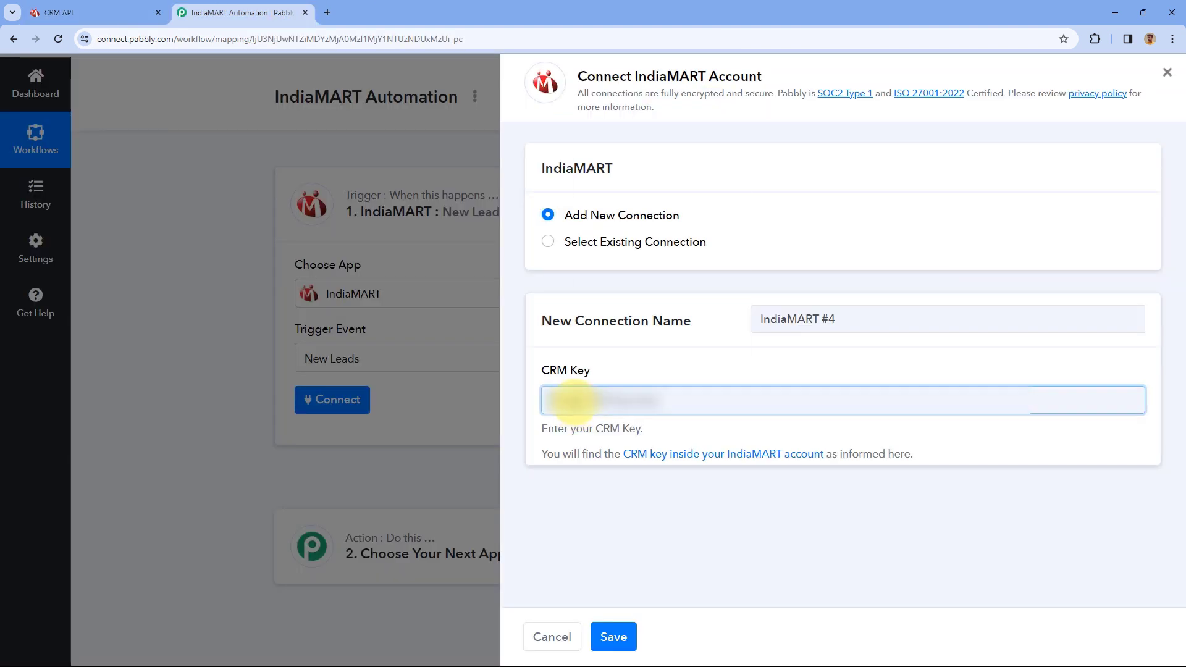
right_click(572, 401)
click(605, 258)
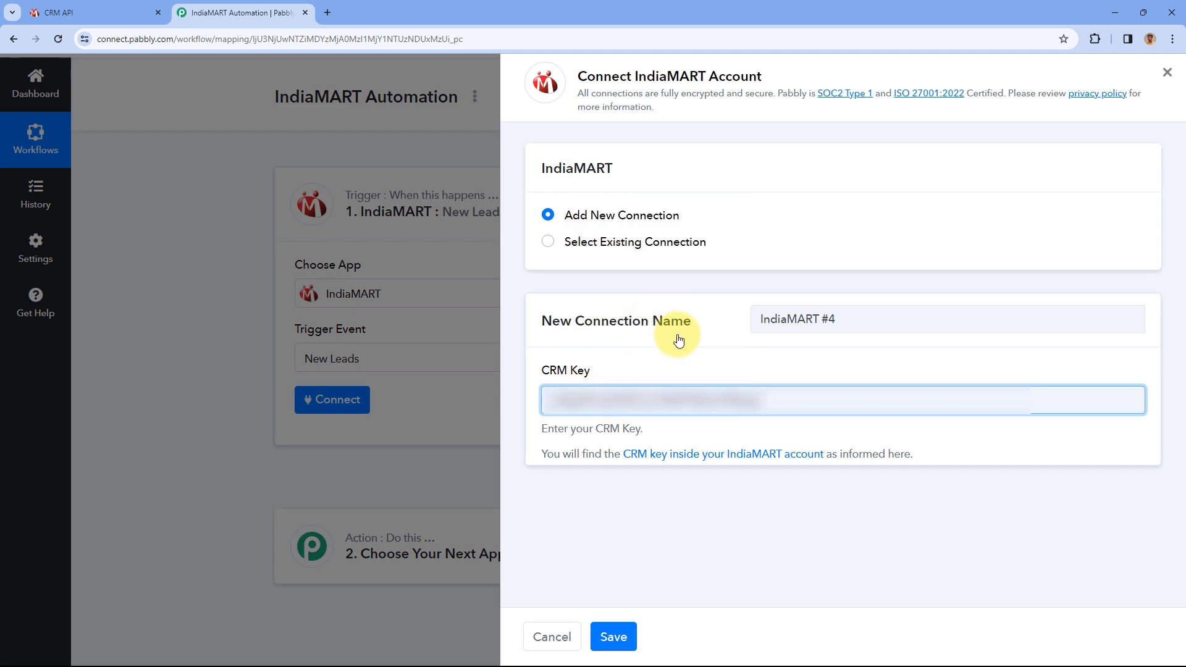
click(614, 636)
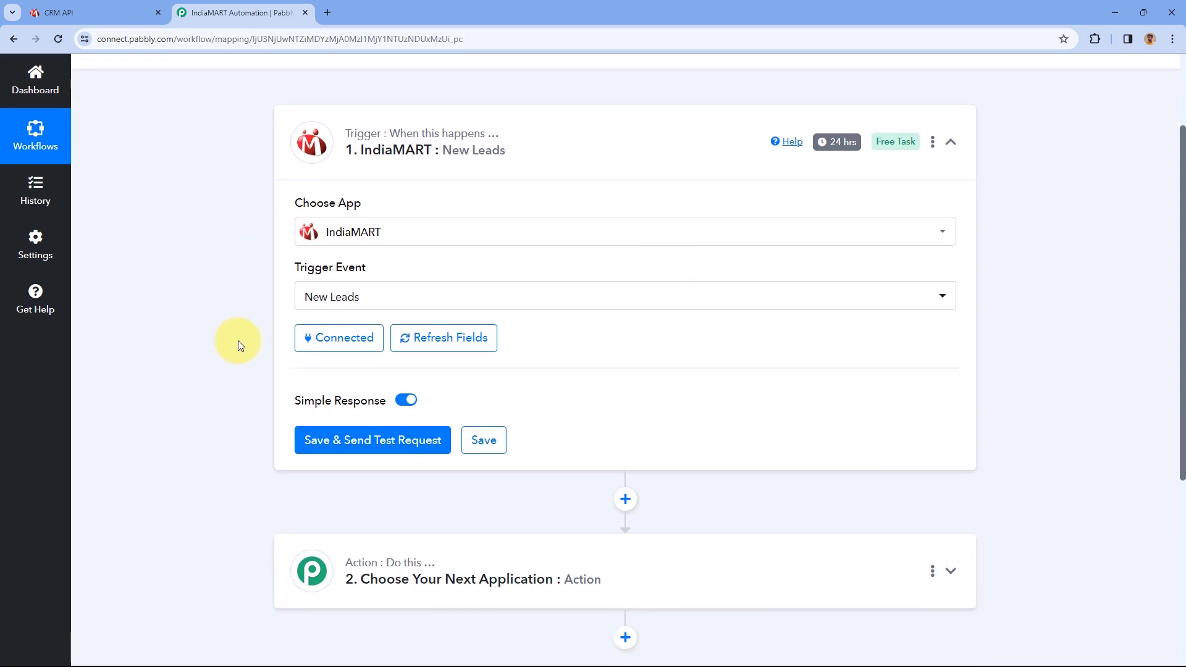
Save the IndiaMART New Leads trigger, send a test request and review the lead response received.
scroll(245, 327, down, 2)
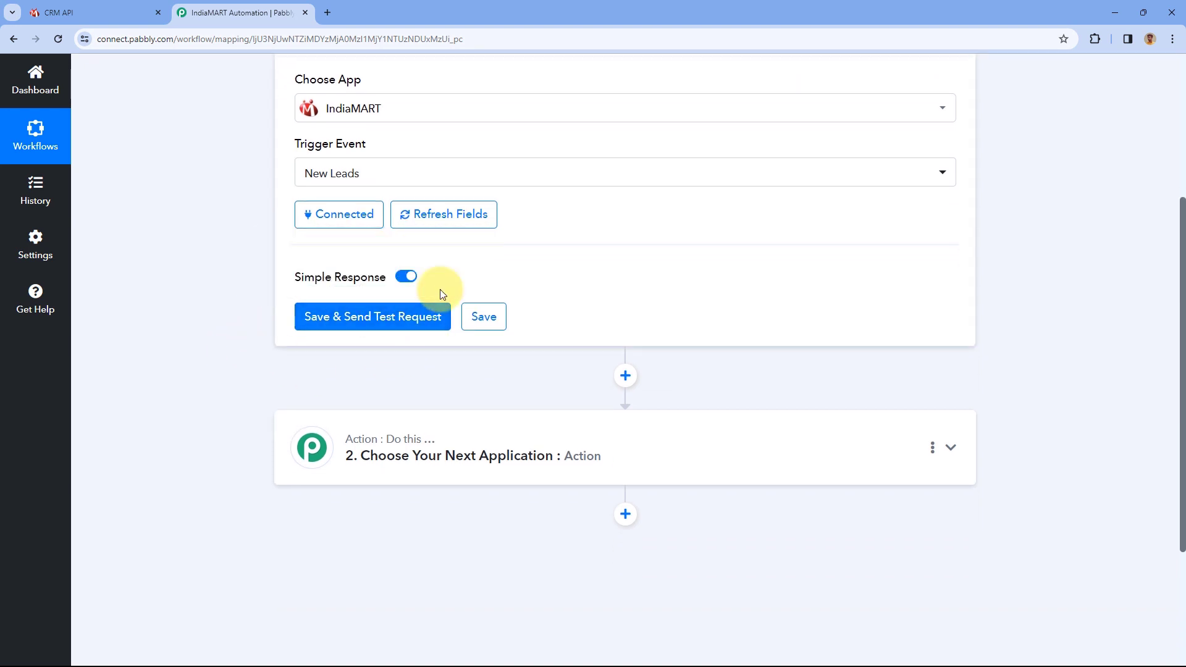
click(380, 313)
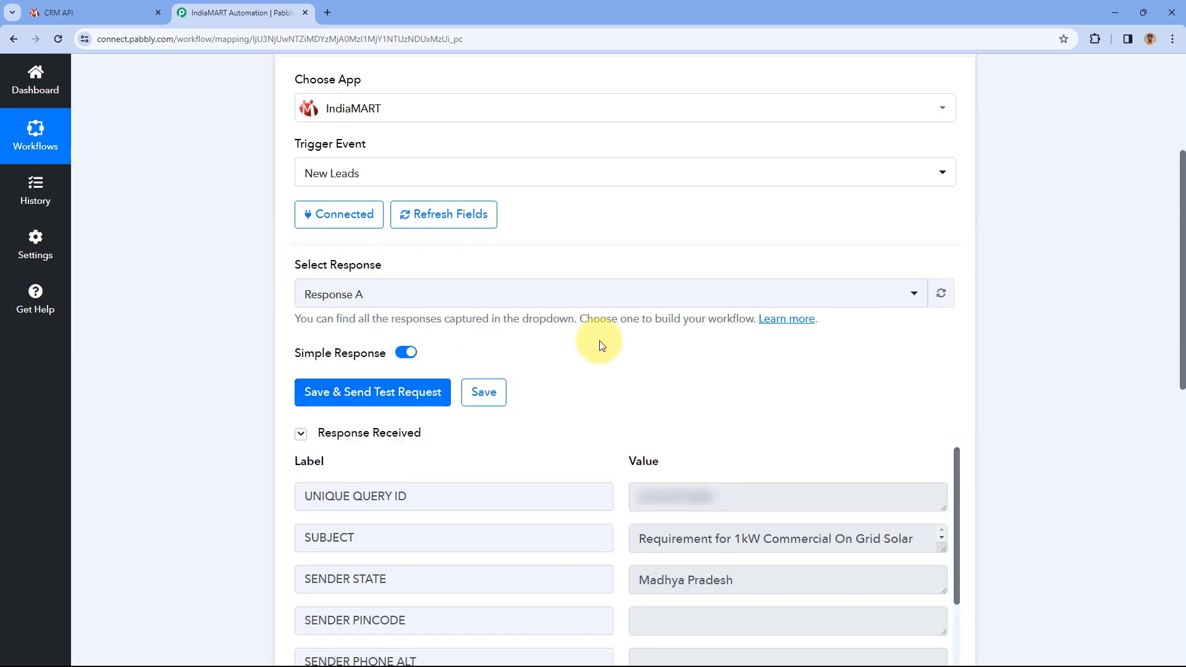
scroll(602, 343, down, 2)
scroll(590, 287, down, 3)
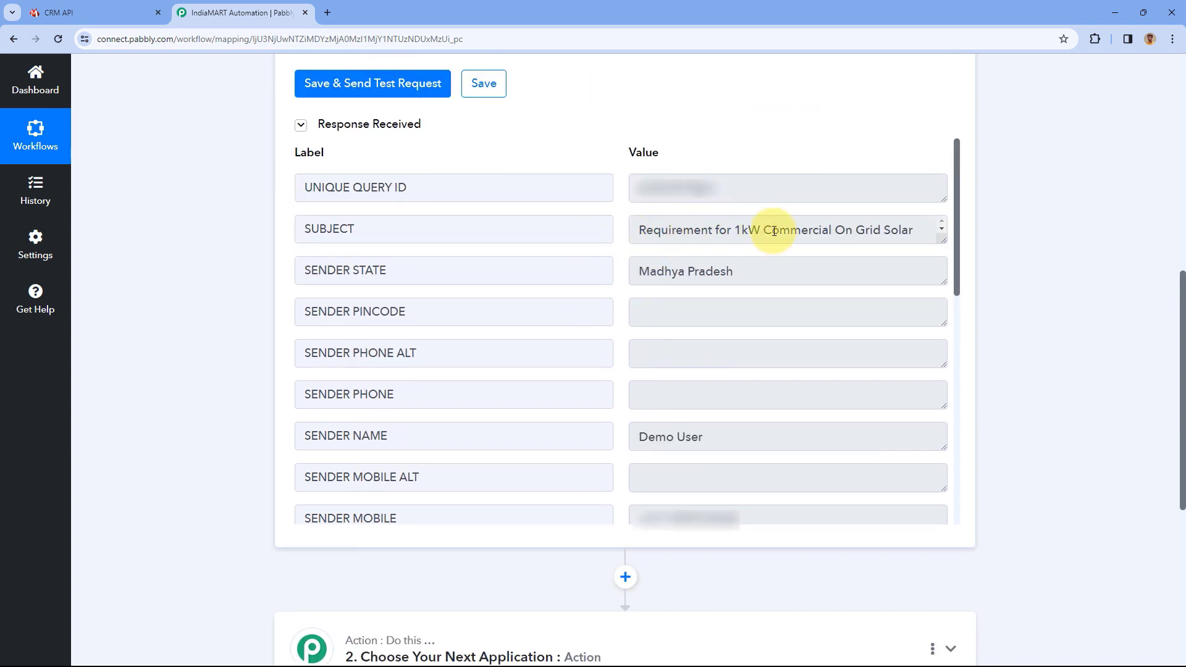
Examine the query ID, subject, sender state, name, mobile and email values in the IndiaMART lead response.
triple_click(661, 244)
click(631, 222)
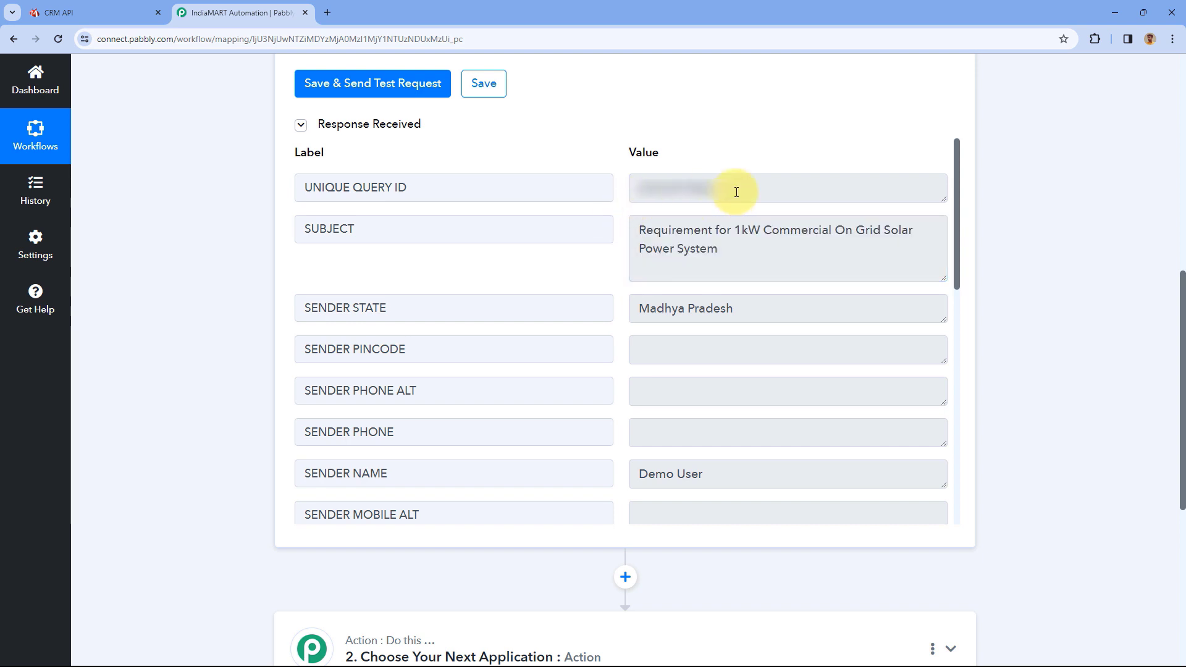
triple_click(629, 187)
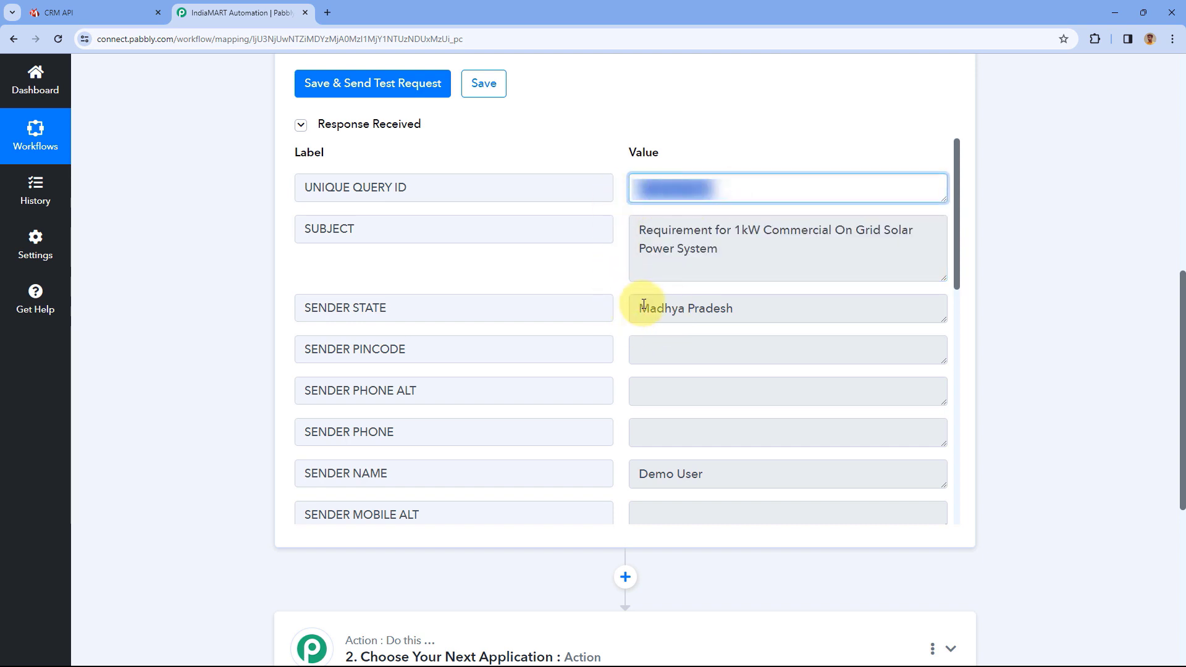
drag(636, 308, 746, 307)
click(746, 307)
click(616, 281)
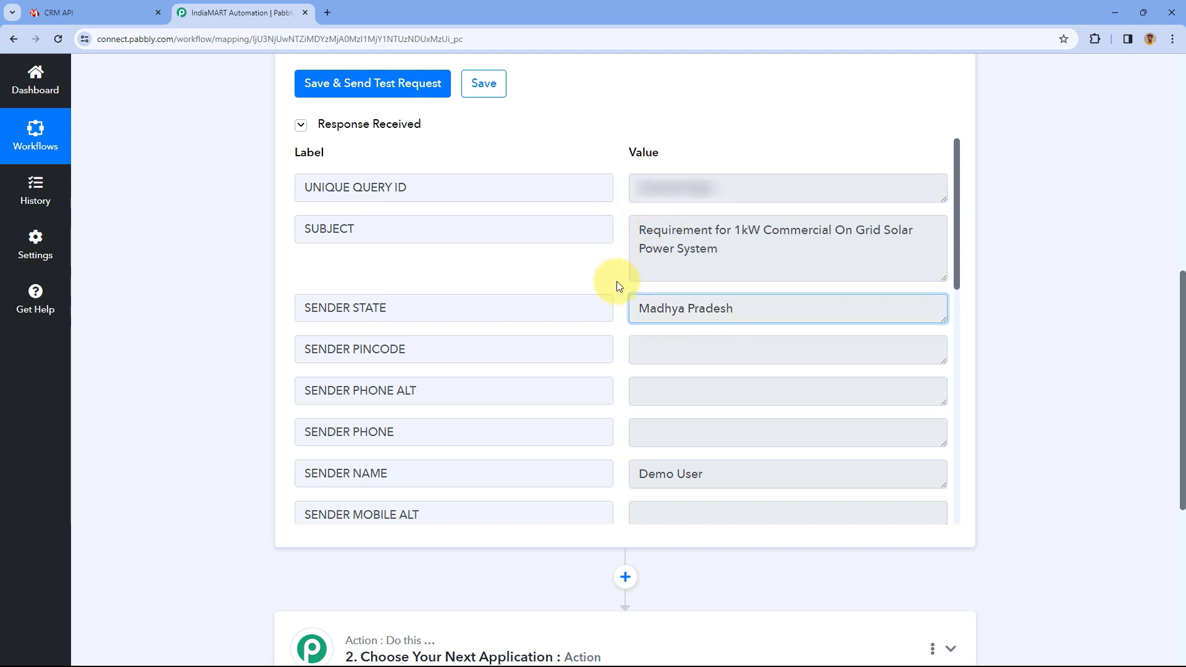
scroll(616, 281, down, 2)
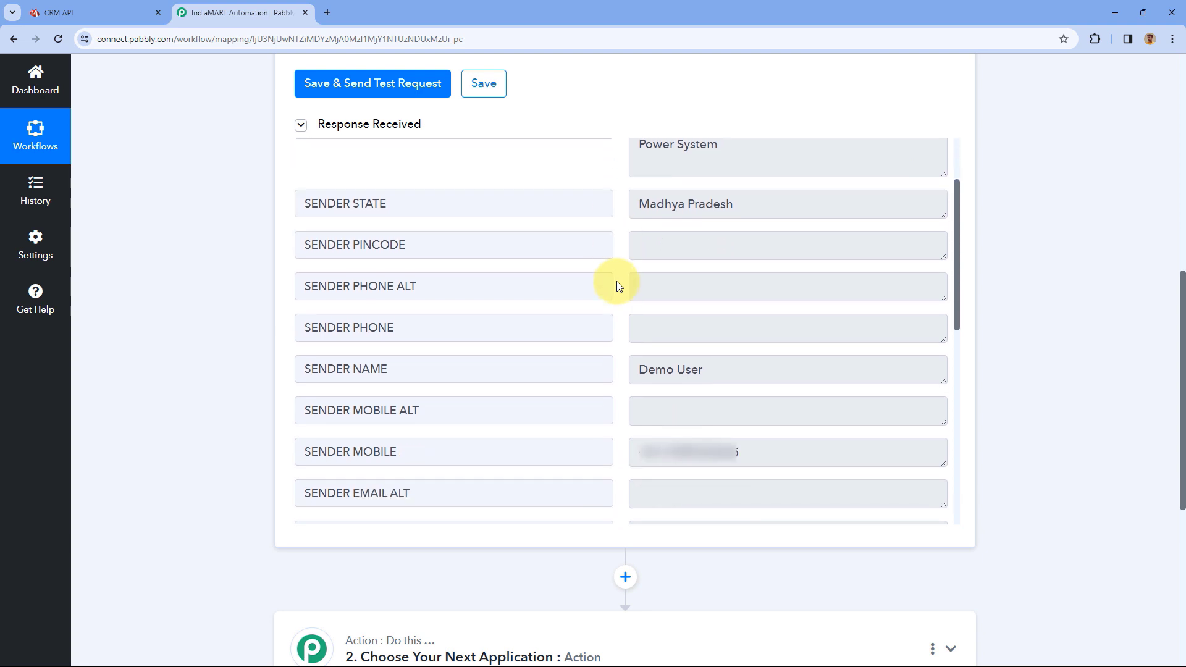
drag(720, 349, 642, 349)
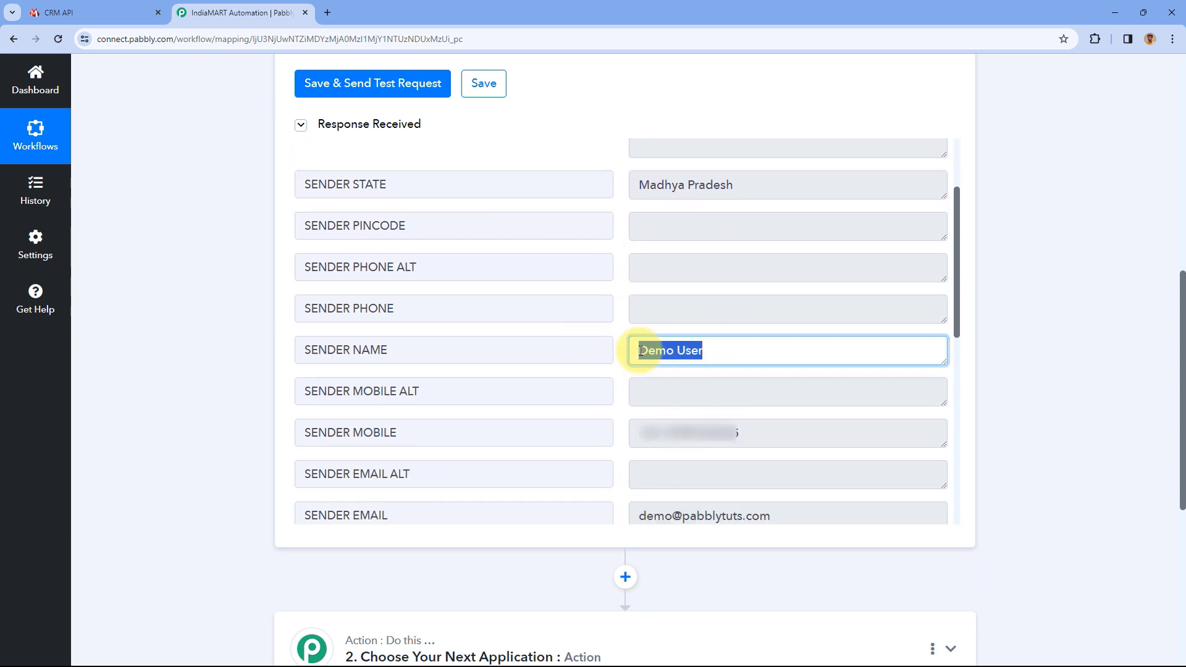
drag(762, 432, 624, 431)
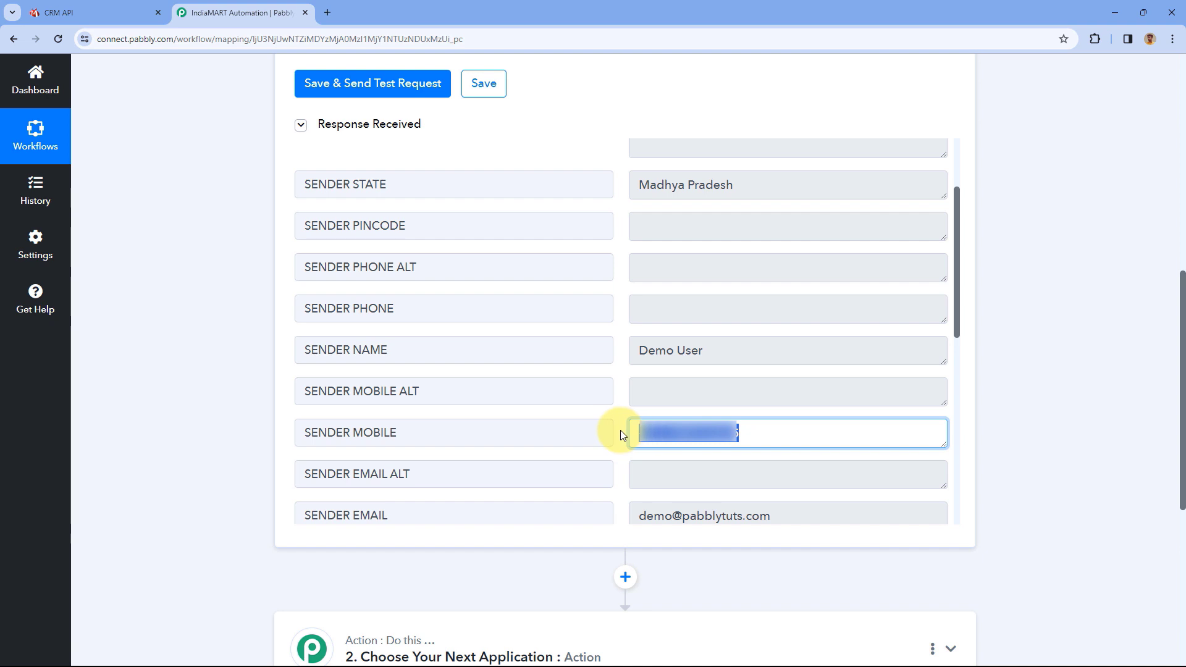
drag(772, 516, 669, 516)
click(614, 386)
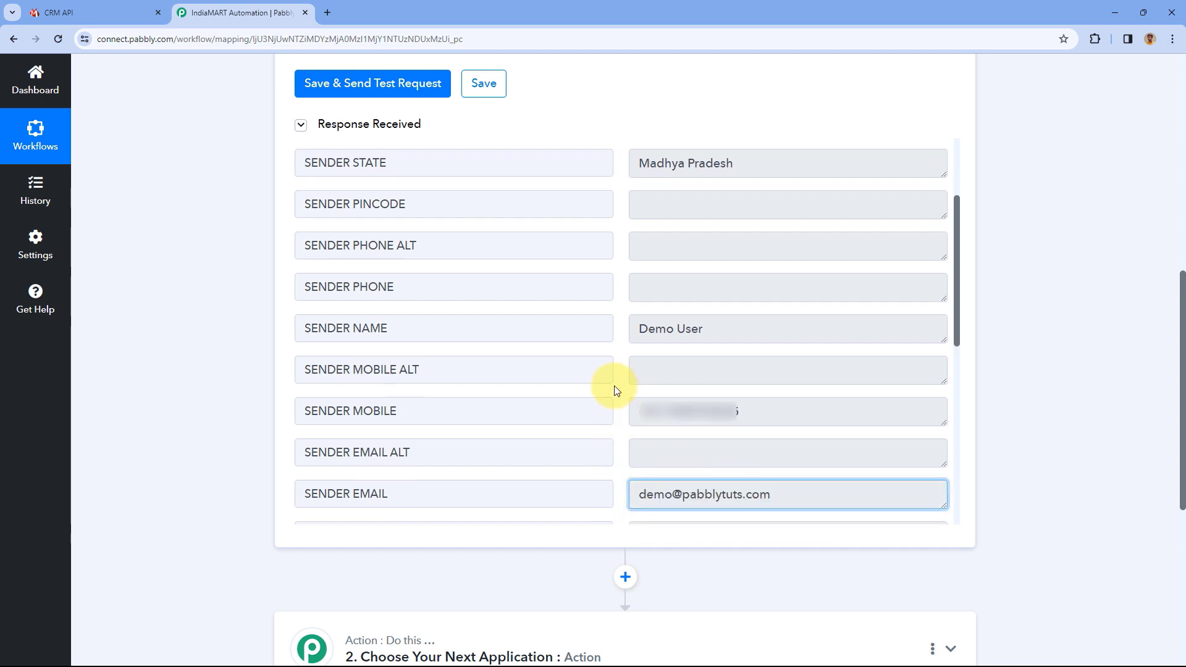
Review the sender address, product name and full query message in the lead response, then return to the trigger settings.
scroll(619, 379, down, 6)
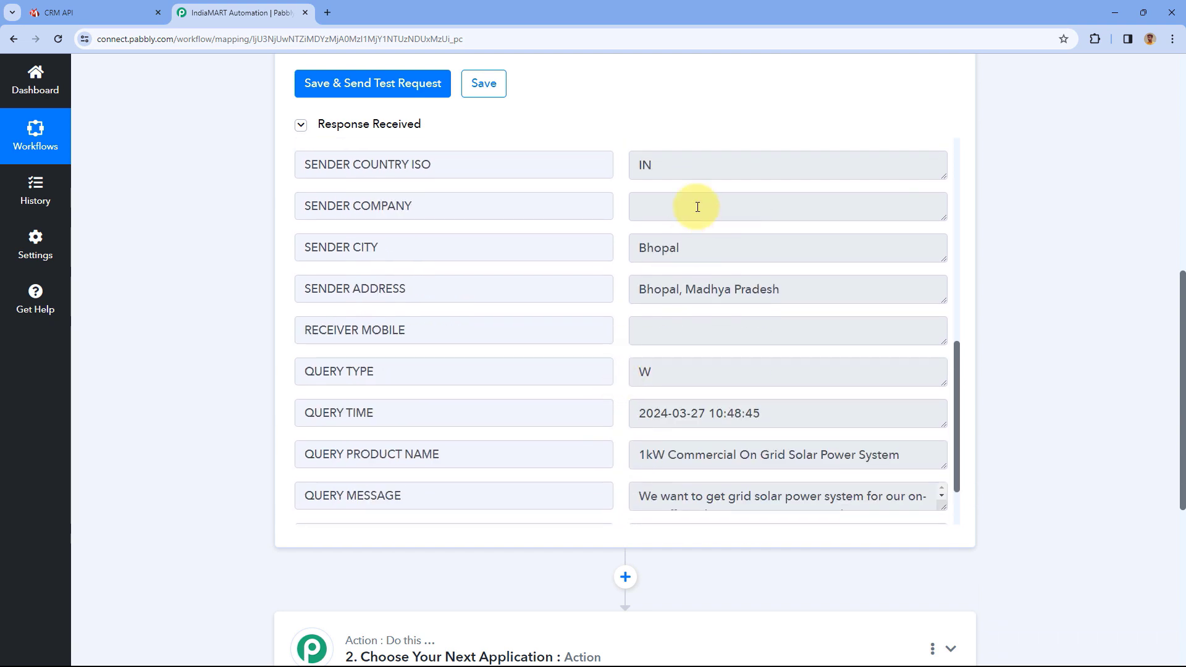
drag(779, 289, 618, 286)
click(621, 289)
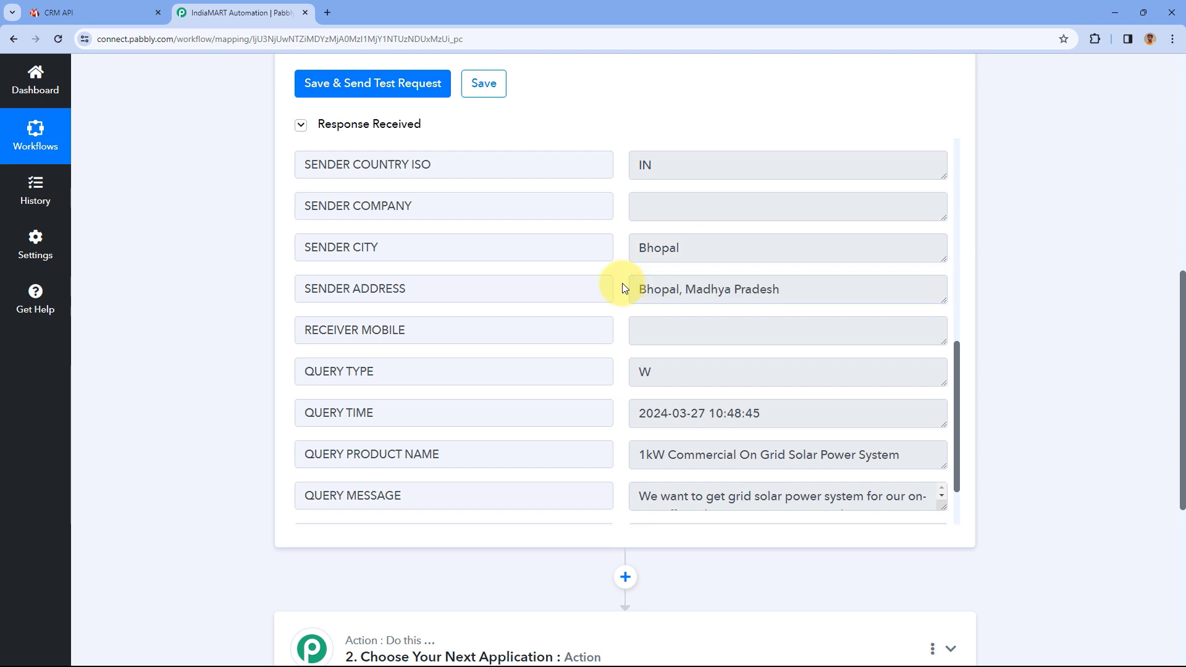
scroll(621, 283, down, 2)
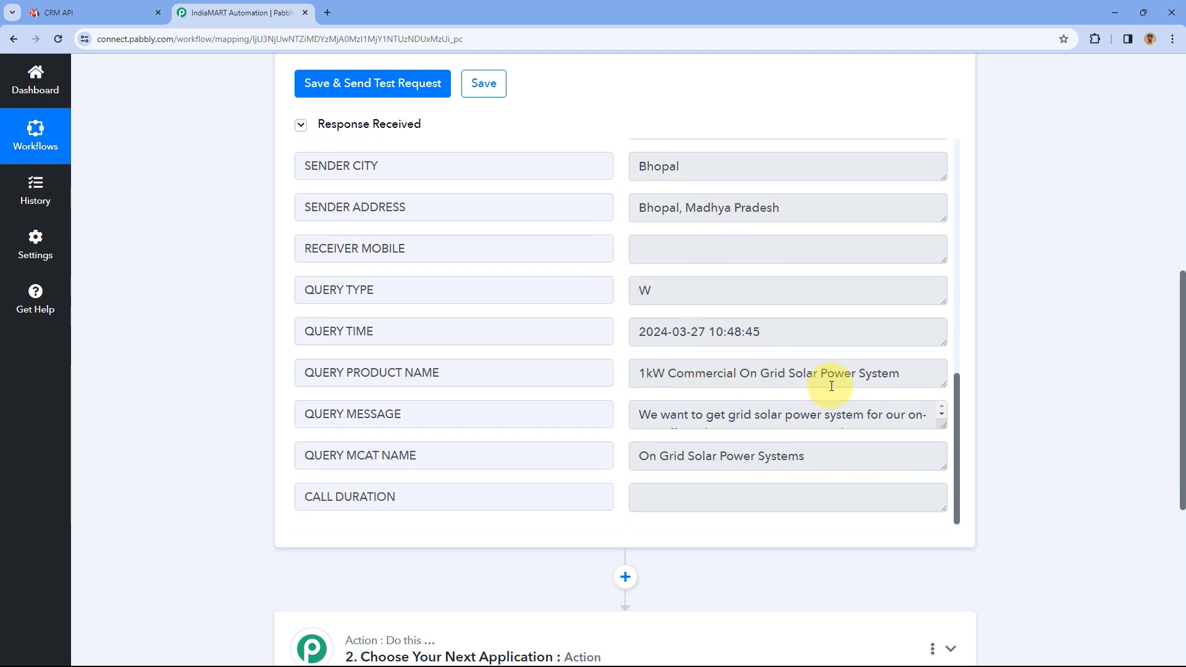
scroll(828, 379, down, 2)
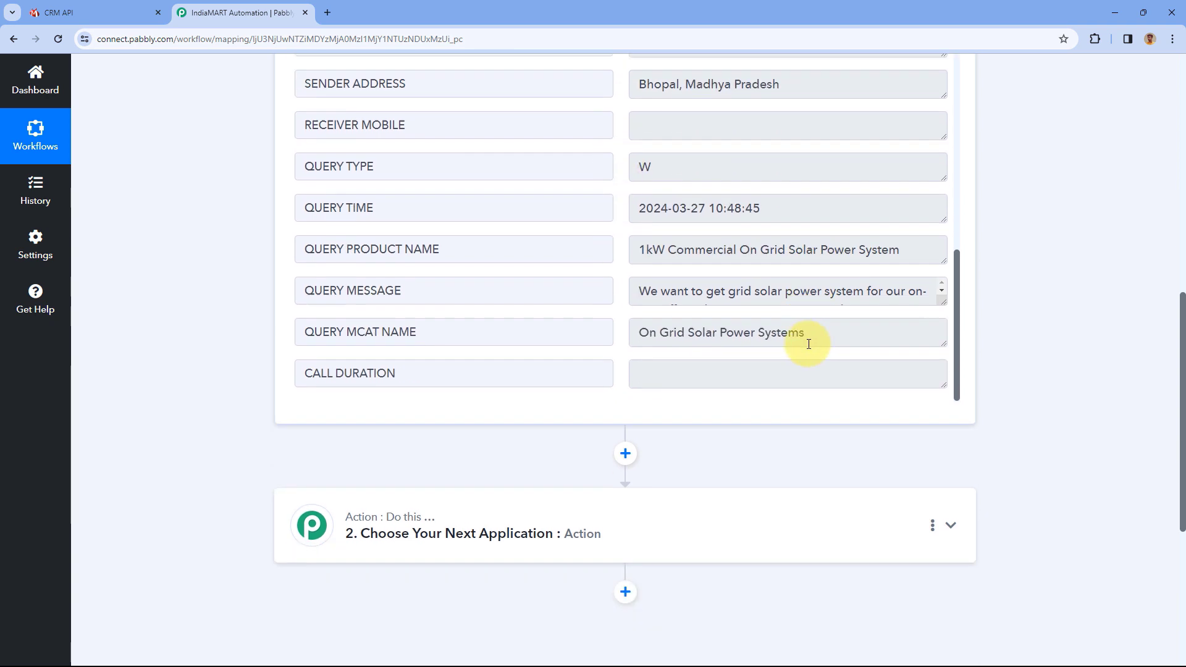
click(936, 299)
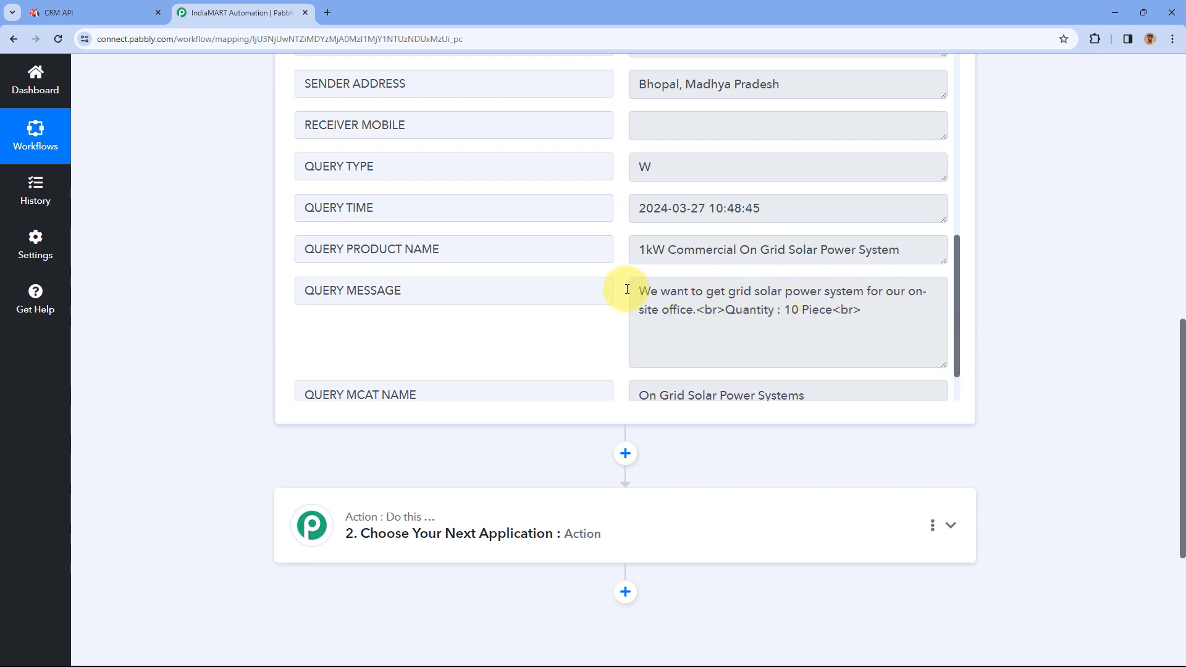
scroll(771, 261, down, 1)
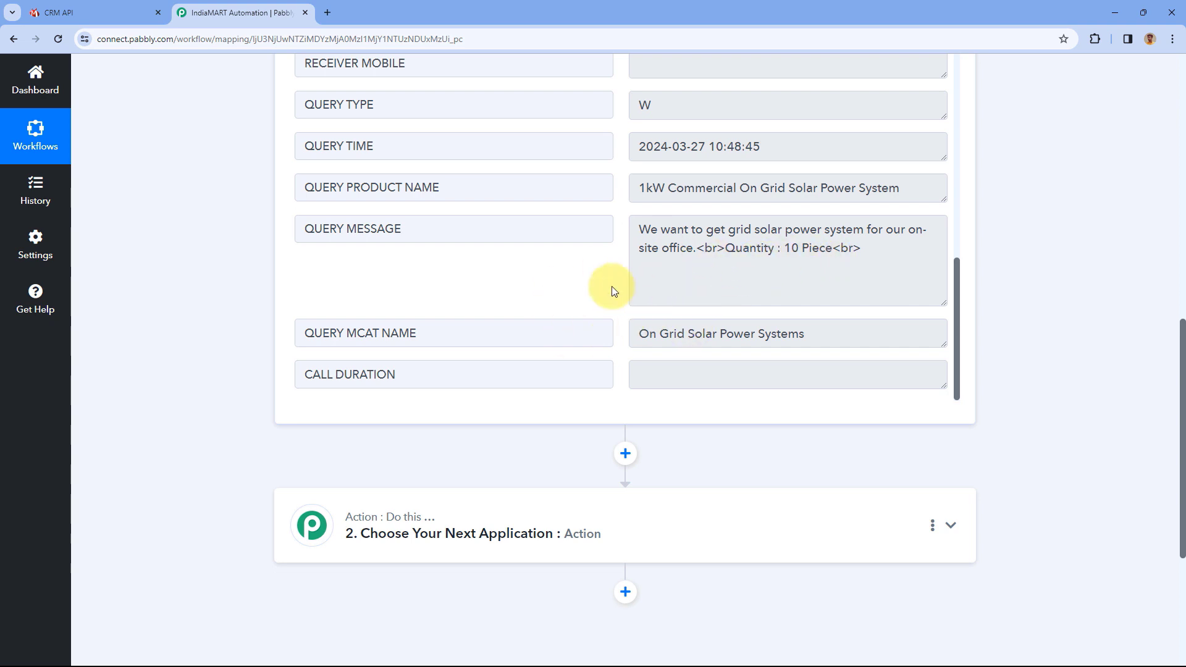
scroll(257, 277, up, 3)
scroll(256, 278, up, 2)
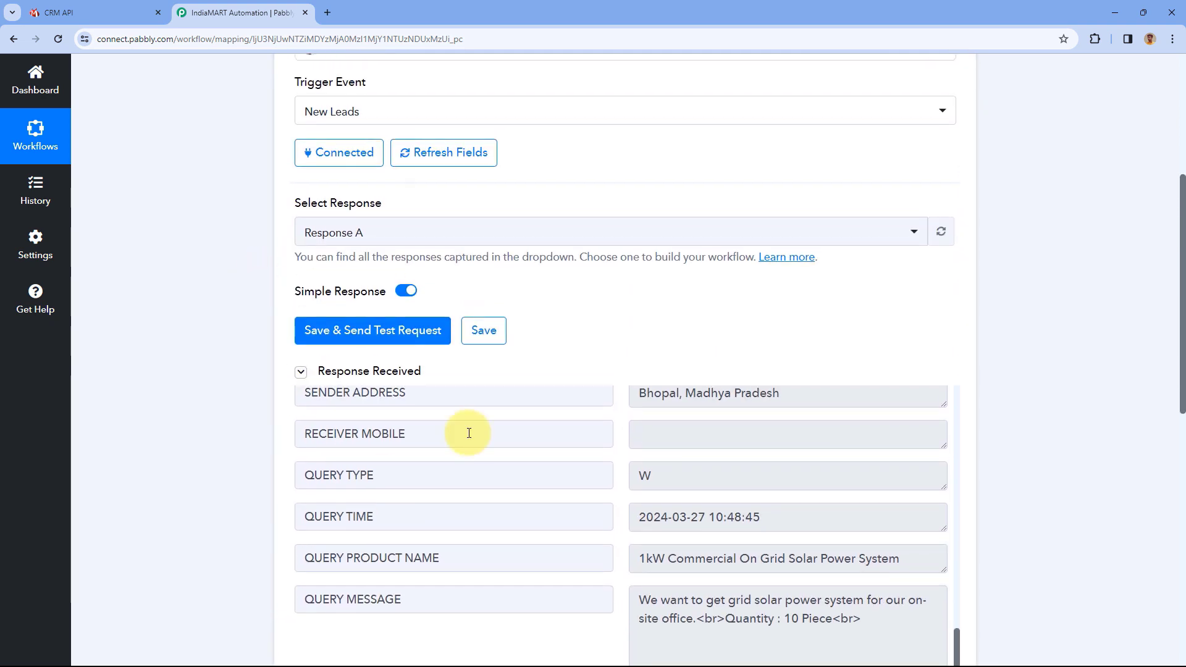
scroll(617, 457, up, 8)
scroll(620, 411, down, 1)
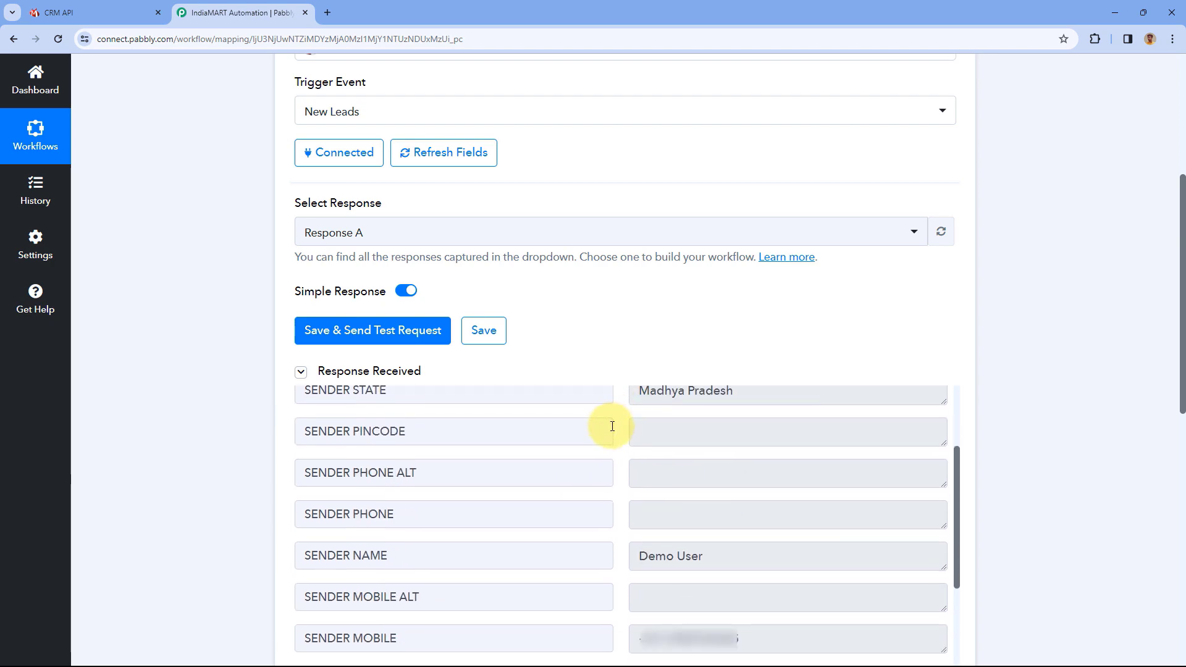
scroll(612, 424, up, 3)
scroll(593, 330, up, 1)
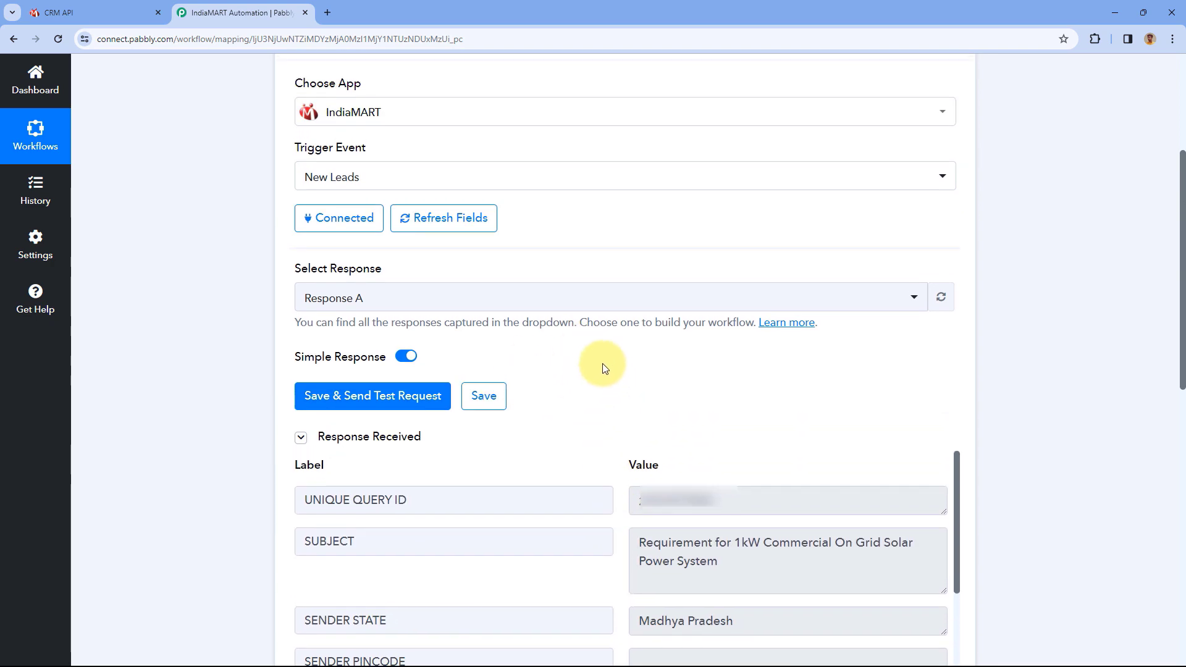
scroll(609, 309, up, 3)
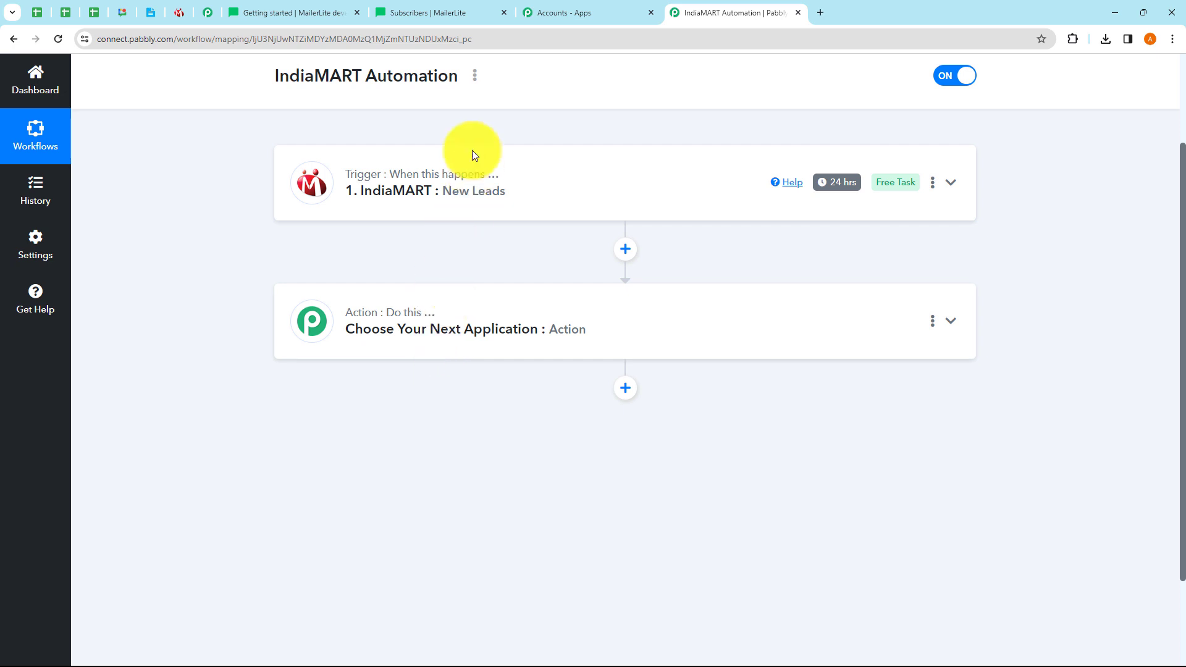
Check the MailerLite subscriber list, then return to the Pabbly Connect workflow and connect an API by Pabbly action with the Execute API Request event.
click(440, 15)
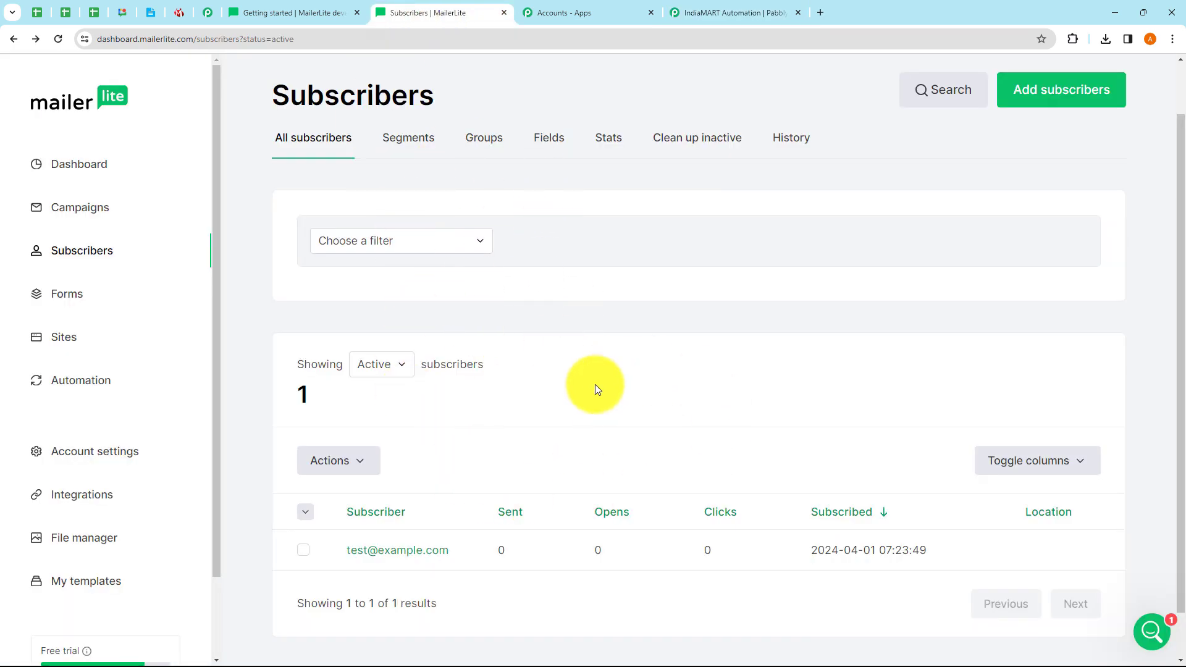
click(717, 14)
click(436, 330)
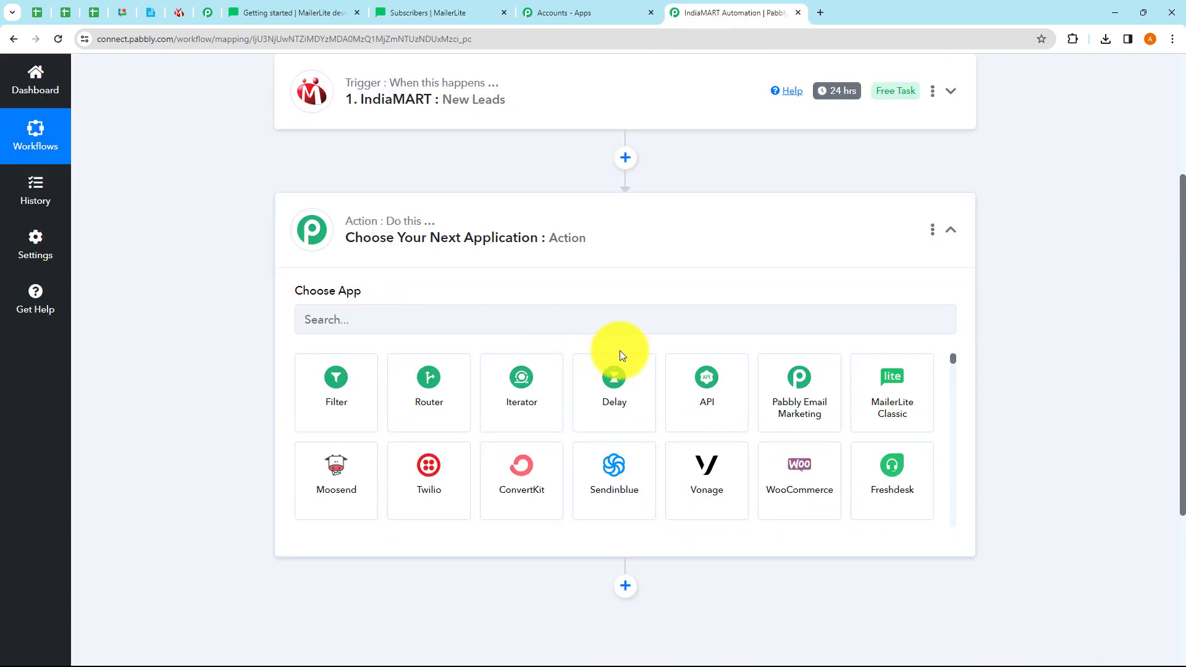
click(711, 393)
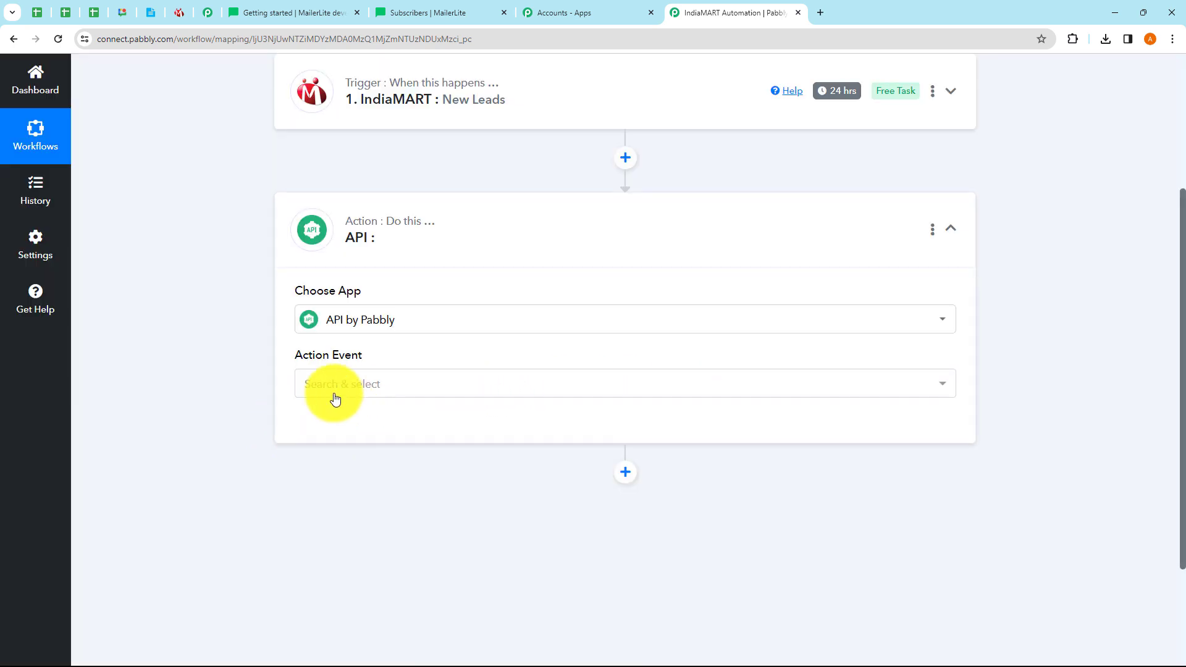
click(346, 391)
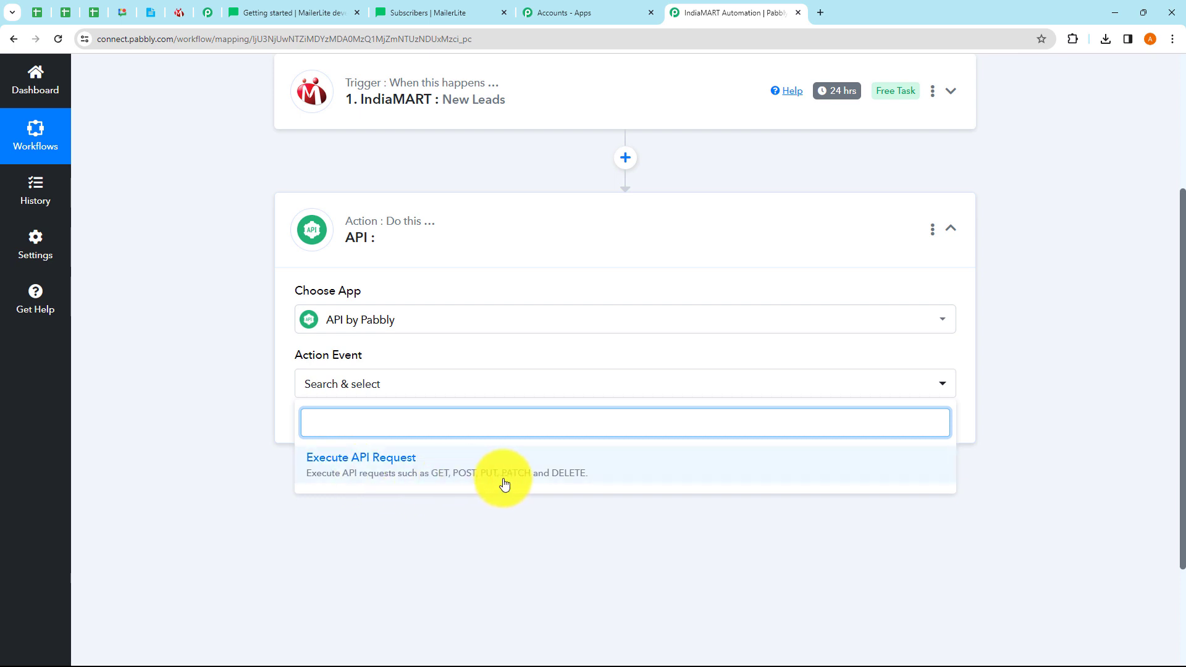
click(405, 470)
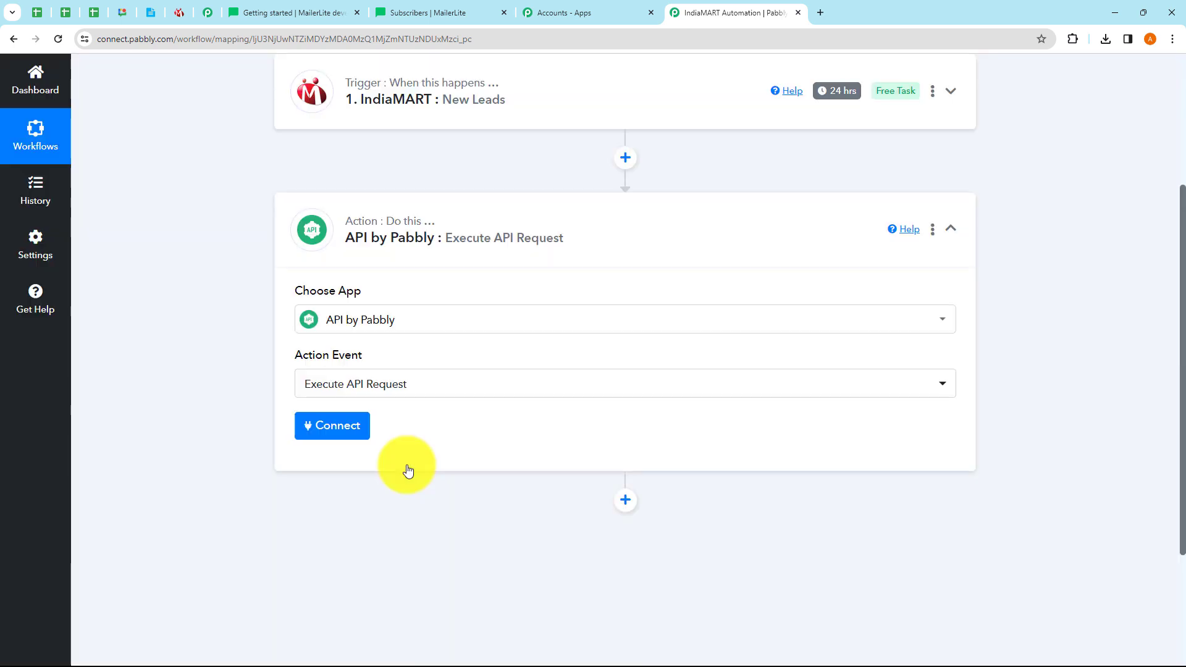
click(348, 435)
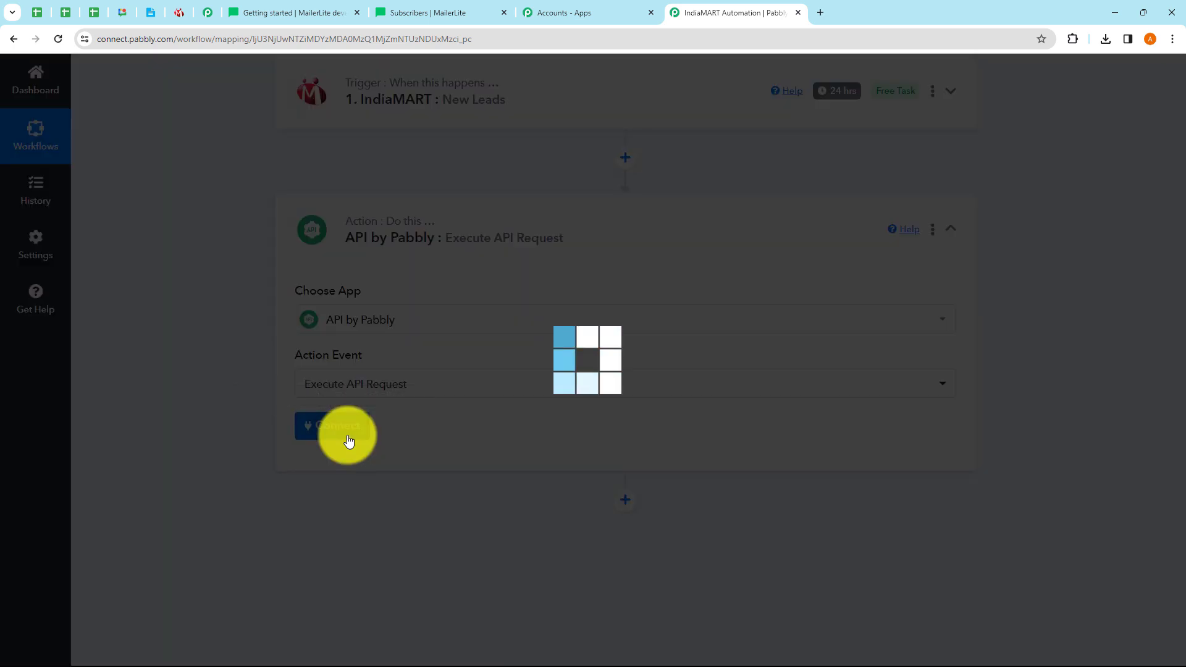
Set the API action's event method to POST.
scroll(564, 395, down, 4)
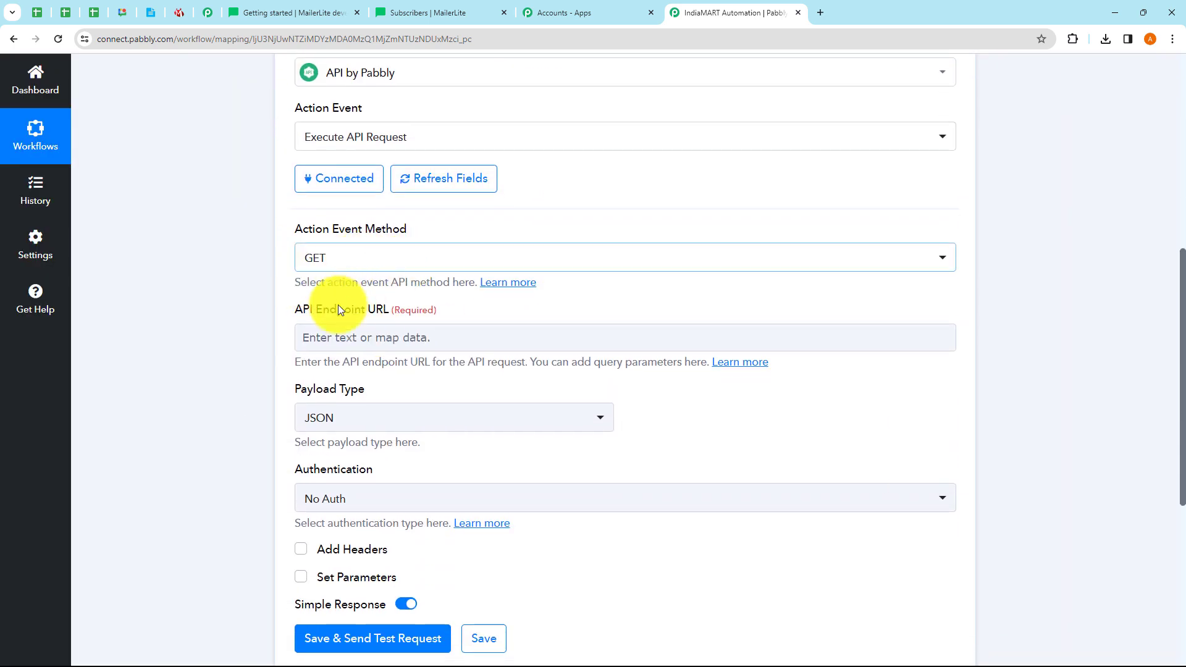
click(370, 337)
click(357, 398)
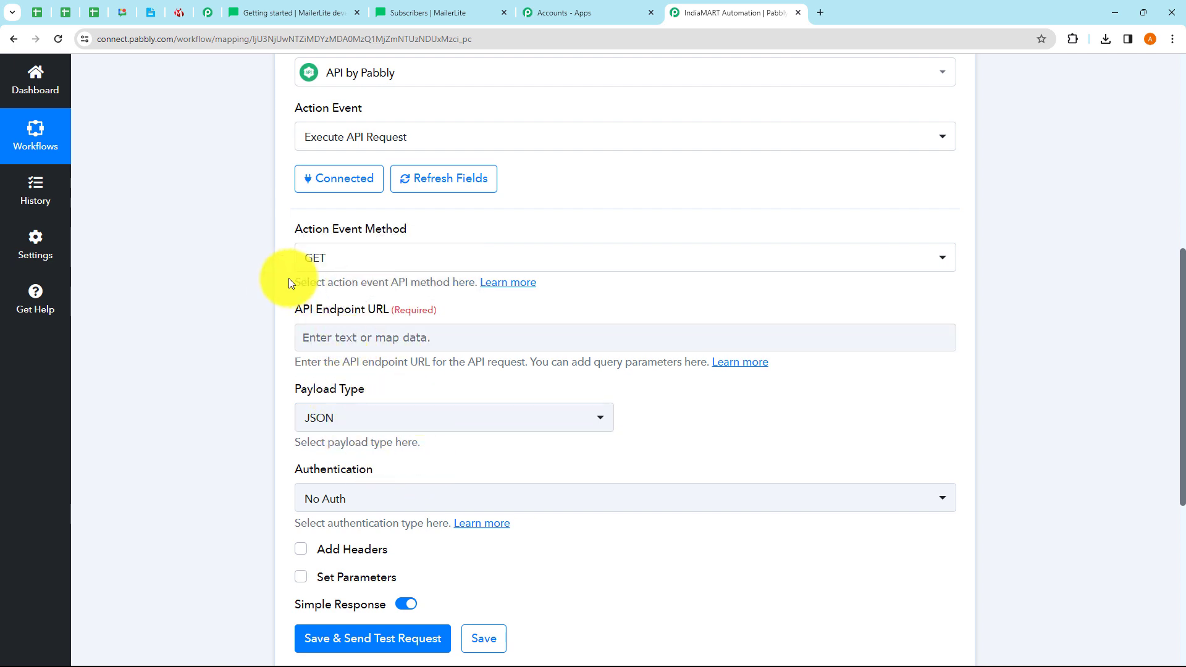
click(343, 259)
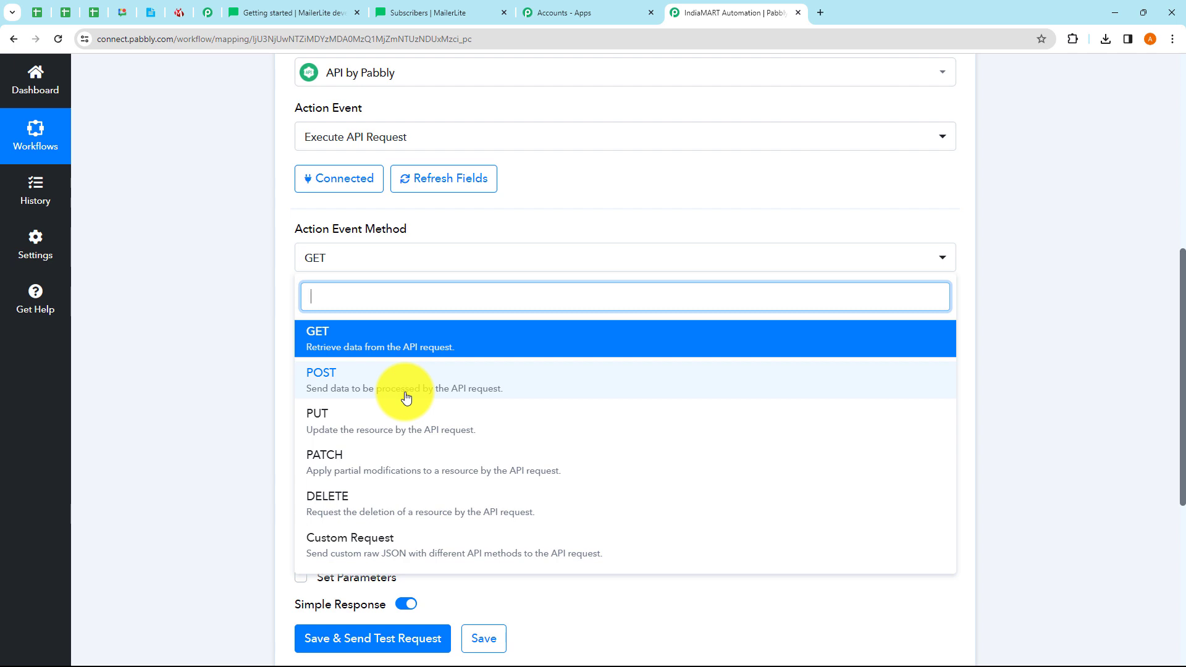
click(359, 389)
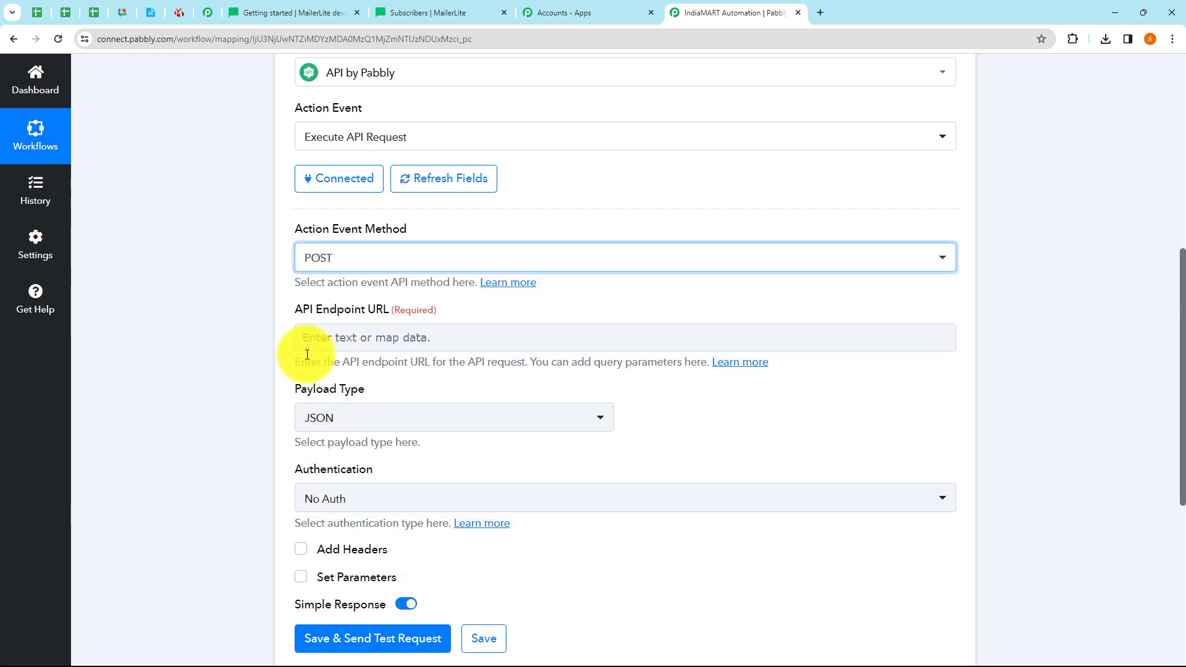
scroll(254, 311, down, 2)
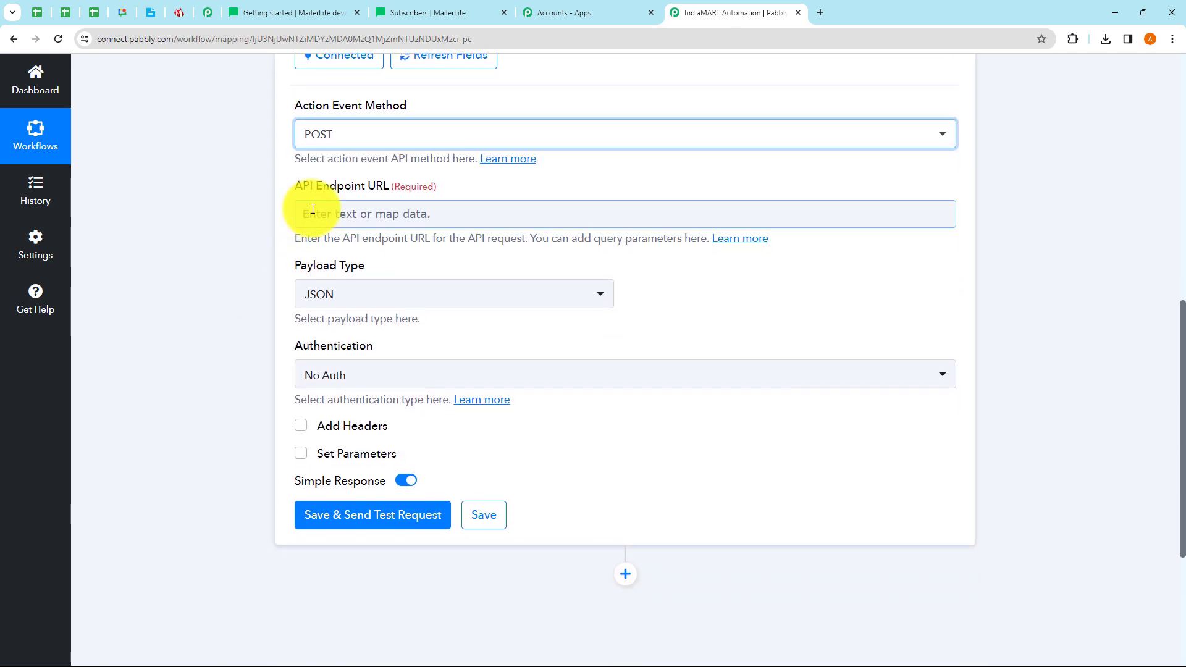
click(313, 209)
click(259, 217)
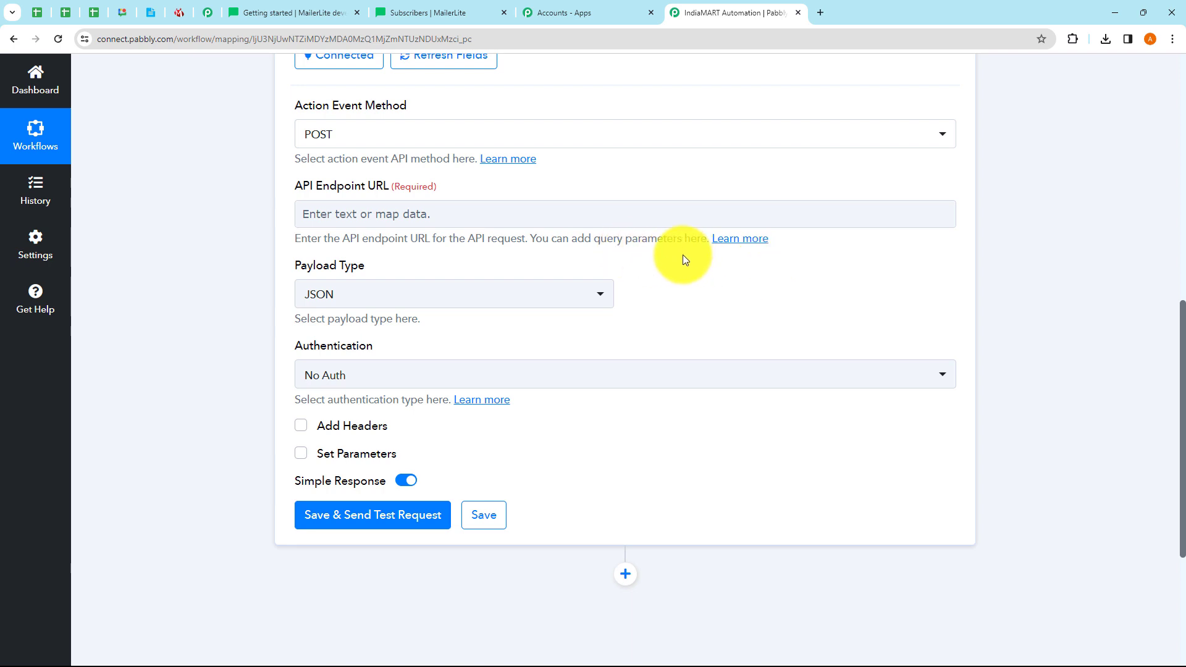
Open the Create/upsert subscriber reference in the MailerLite developer documentation and copy its POST endpoint URL.
click(309, 16)
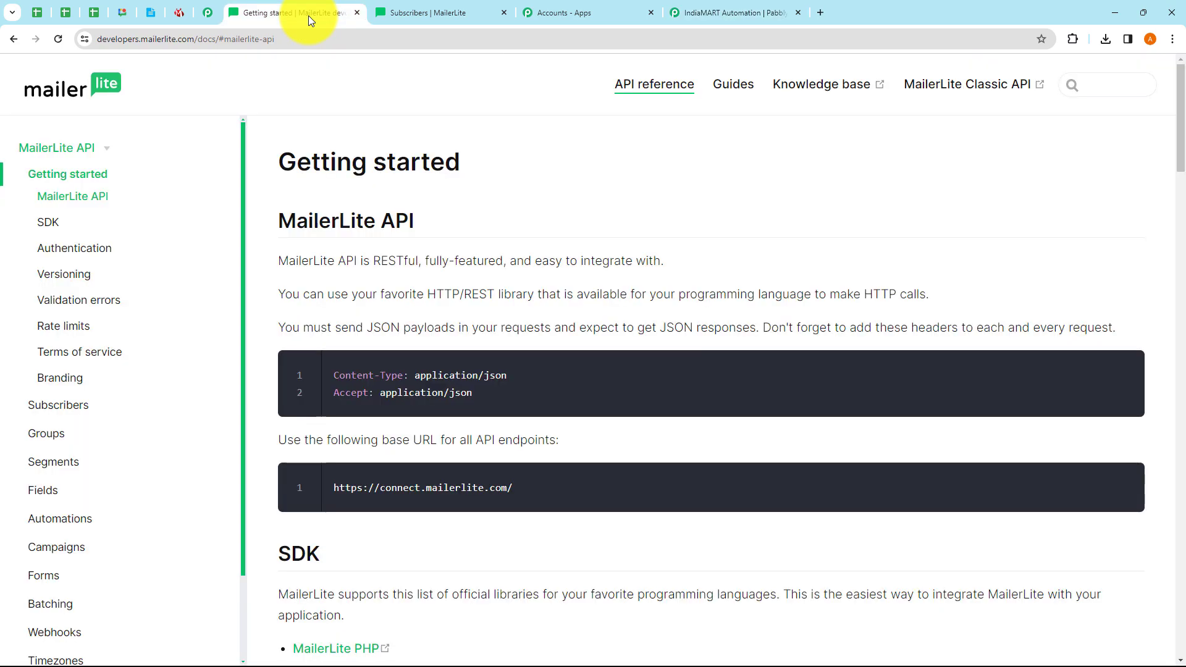
click(62, 406)
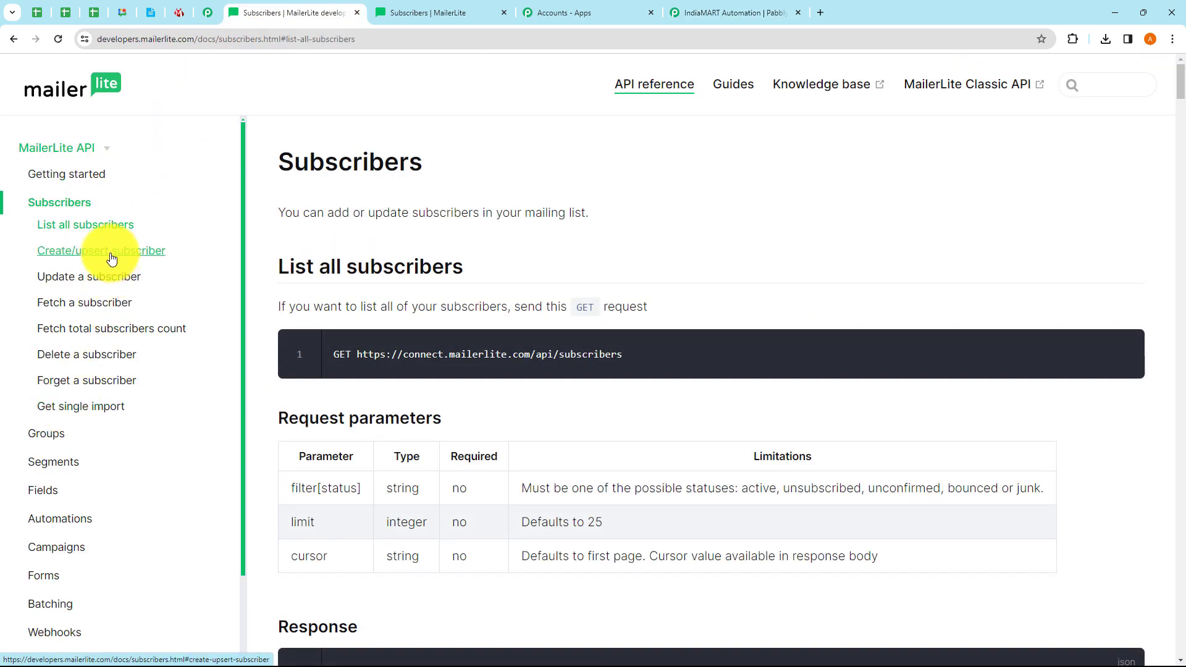
click(111, 258)
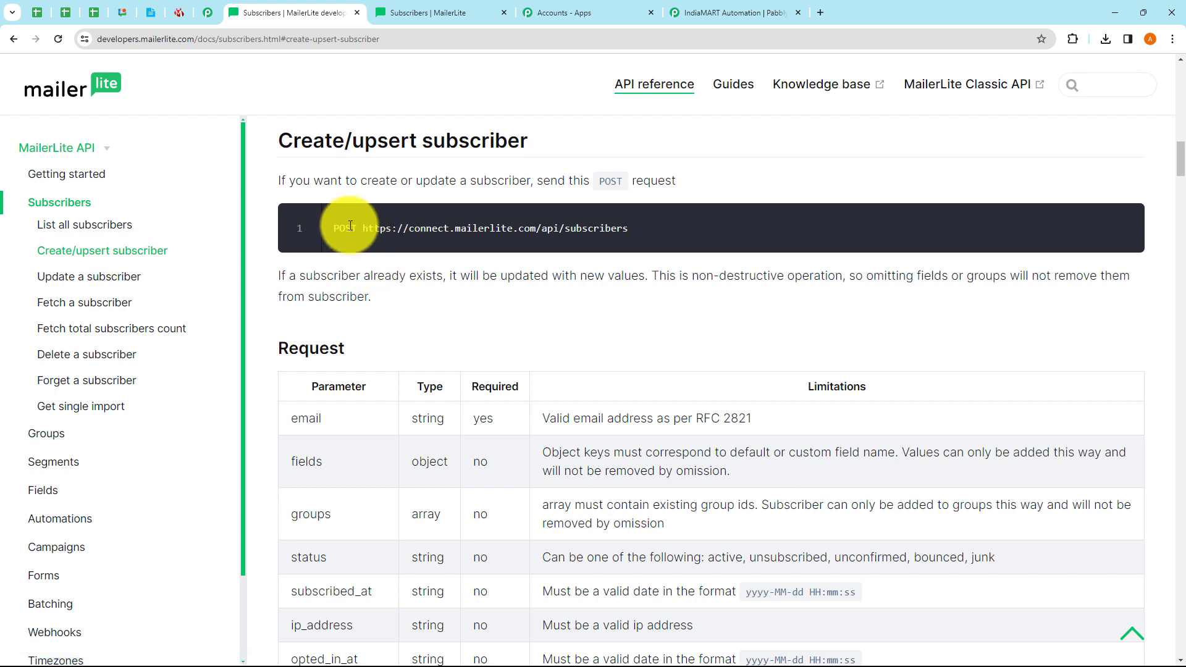
drag(335, 228, 629, 233)
key(ctrl+c)
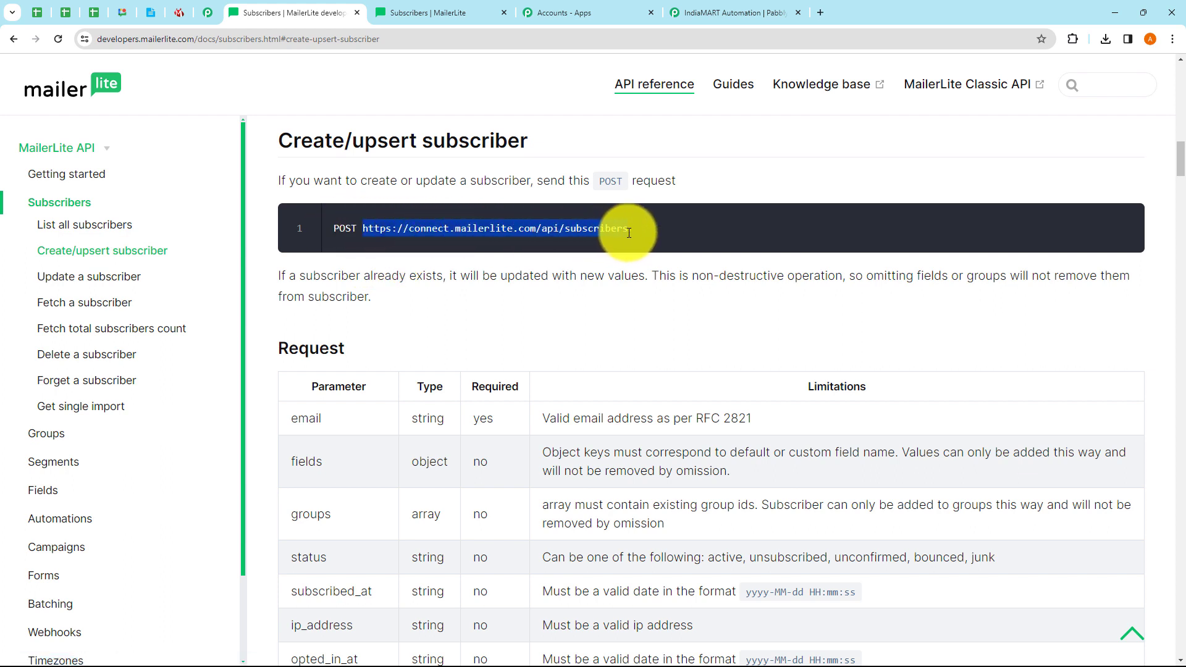
click(604, 302)
click(695, 17)
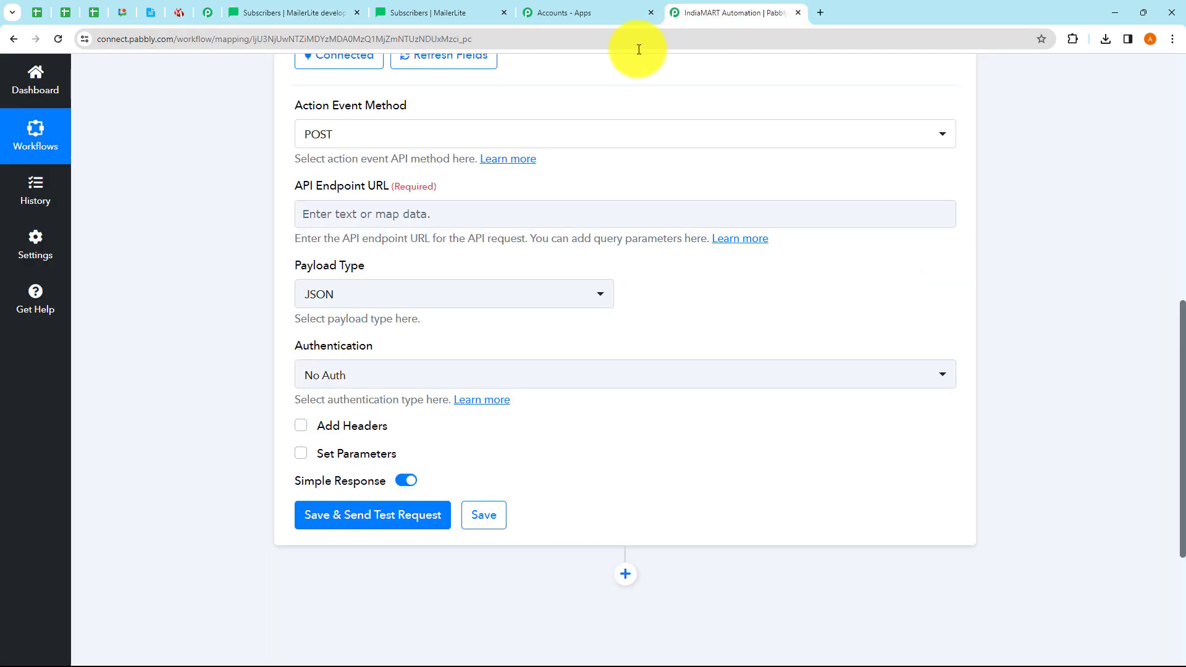
click(361, 215)
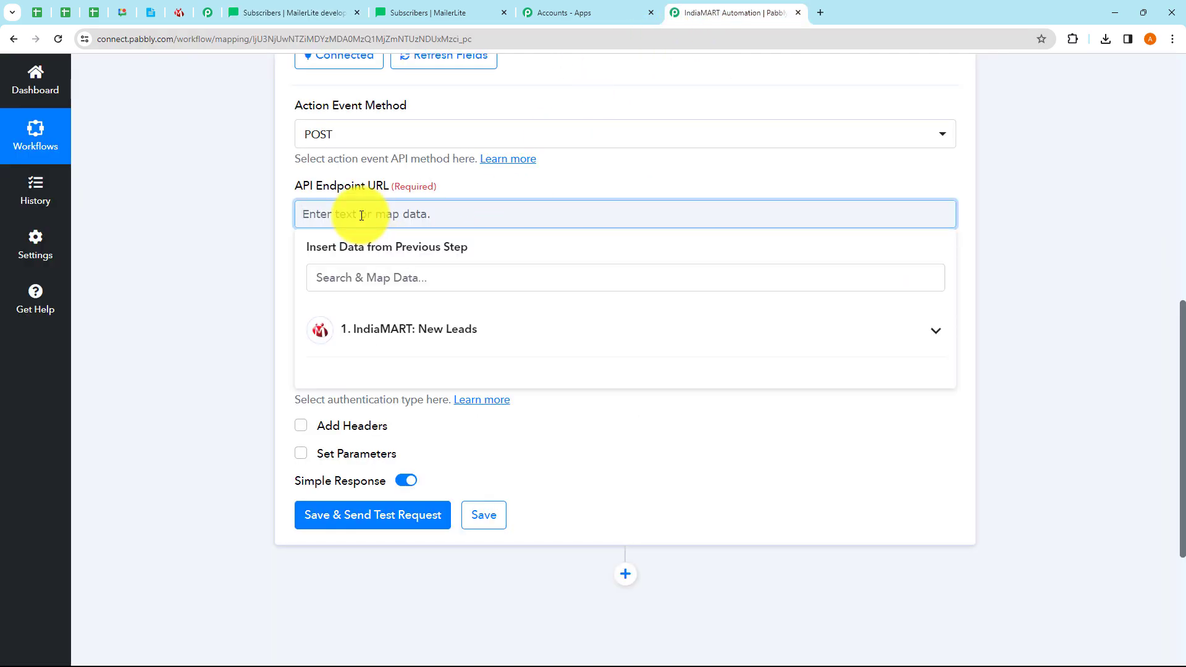
key(ctrl+v)
click(225, 224)
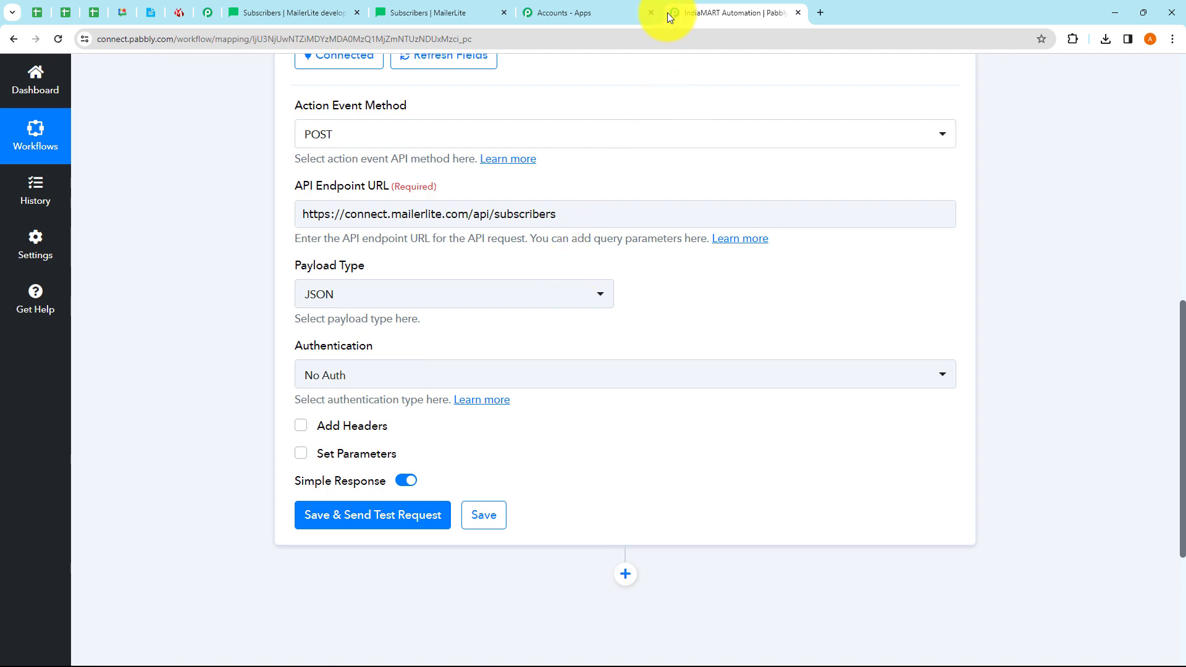
click(651, 13)
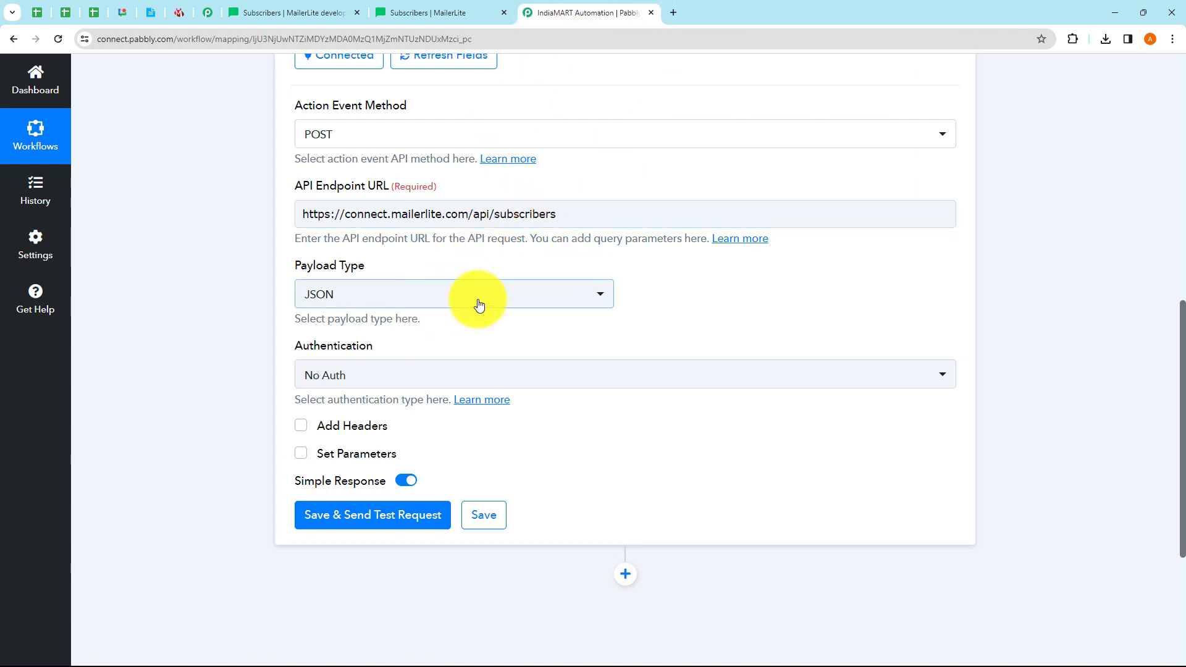
Keep JSON as the payload type and set the API request's authentication to Bearer Token.
click(525, 300)
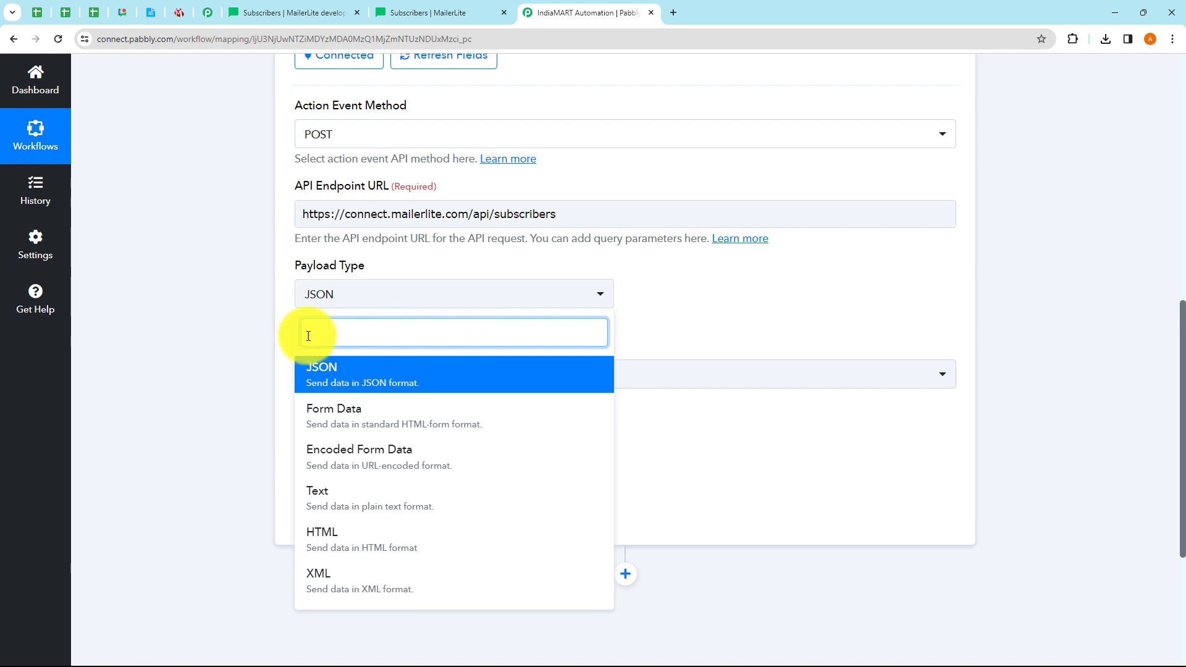
click(262, 333)
scroll(266, 330, down, 1)
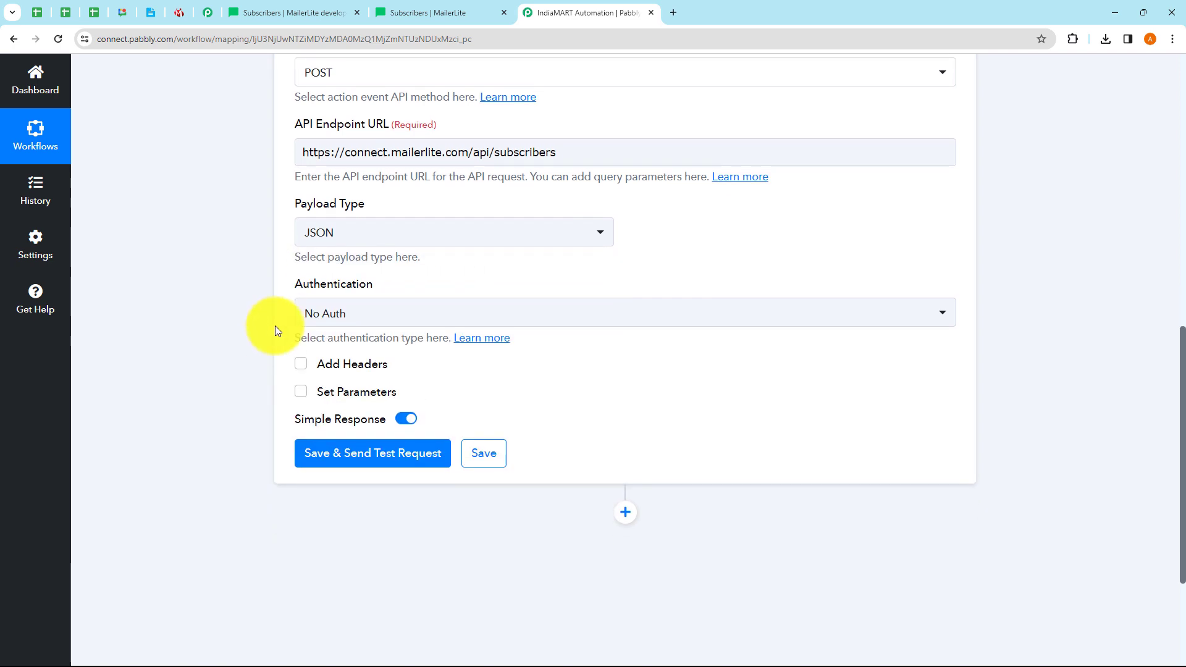
click(389, 315)
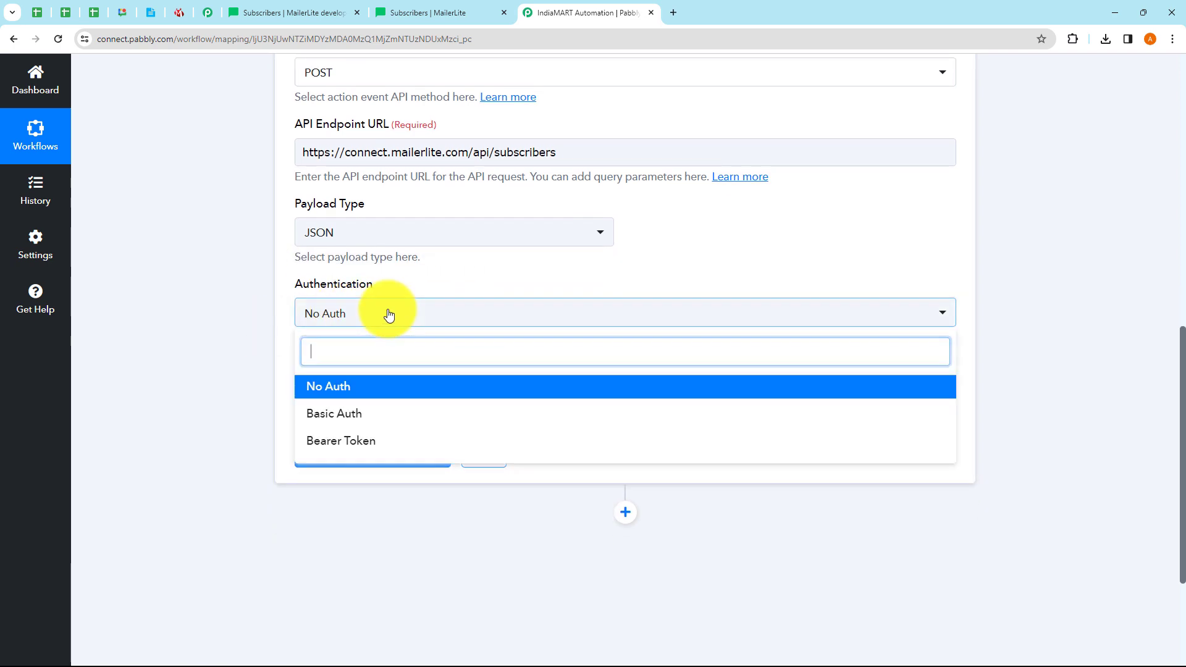
click(346, 440)
click(329, 351)
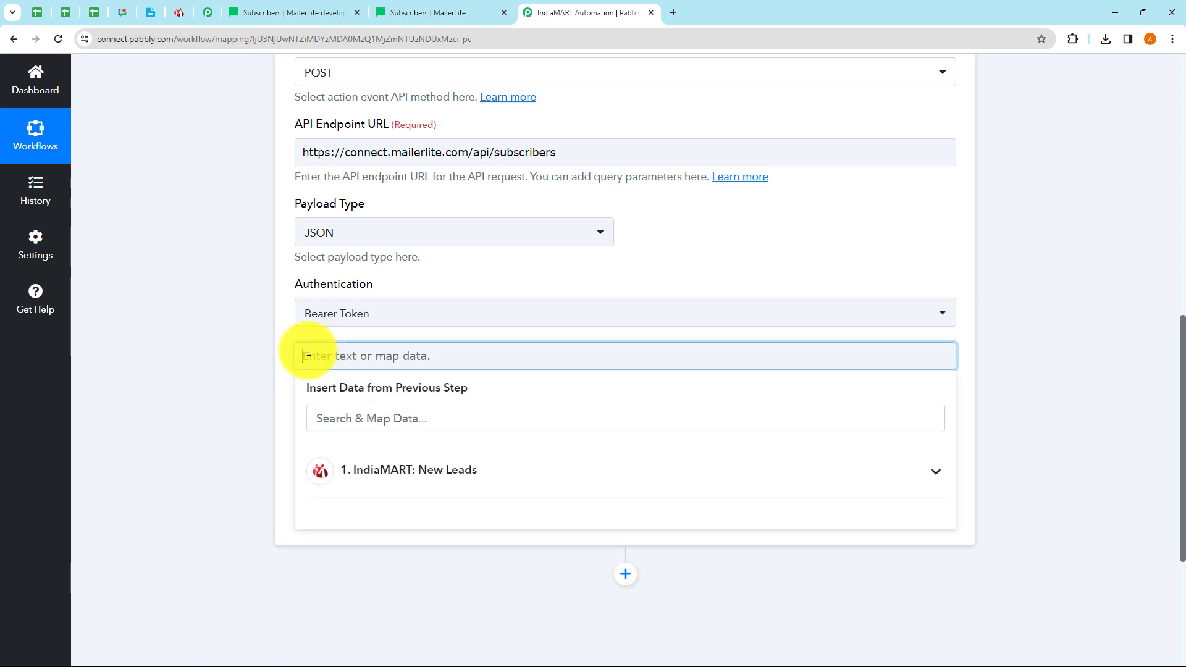
click(243, 342)
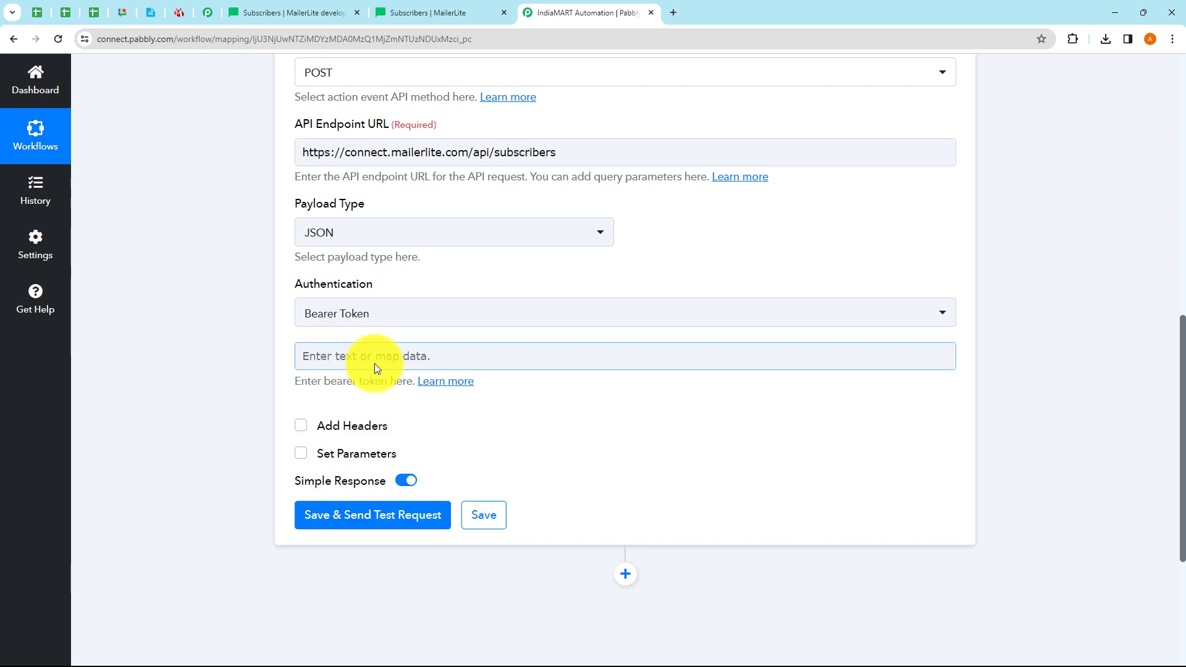
Switch to the MailerLite dashboard and open the Developer API page from its integrations.
click(431, 9)
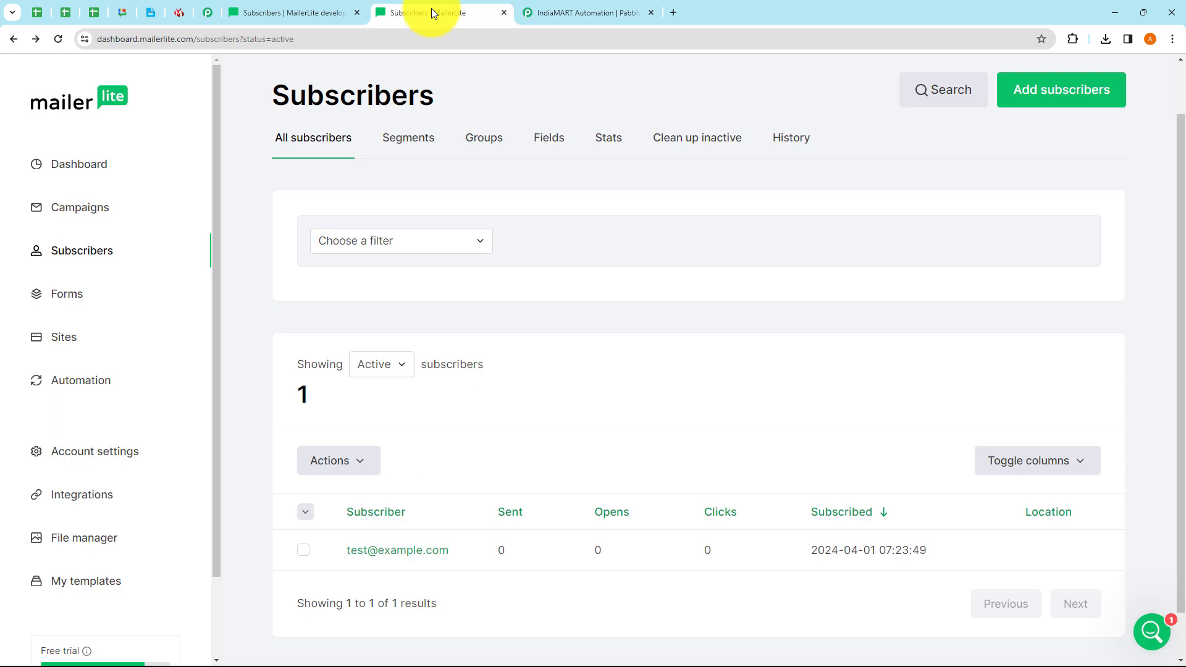
click(91, 505)
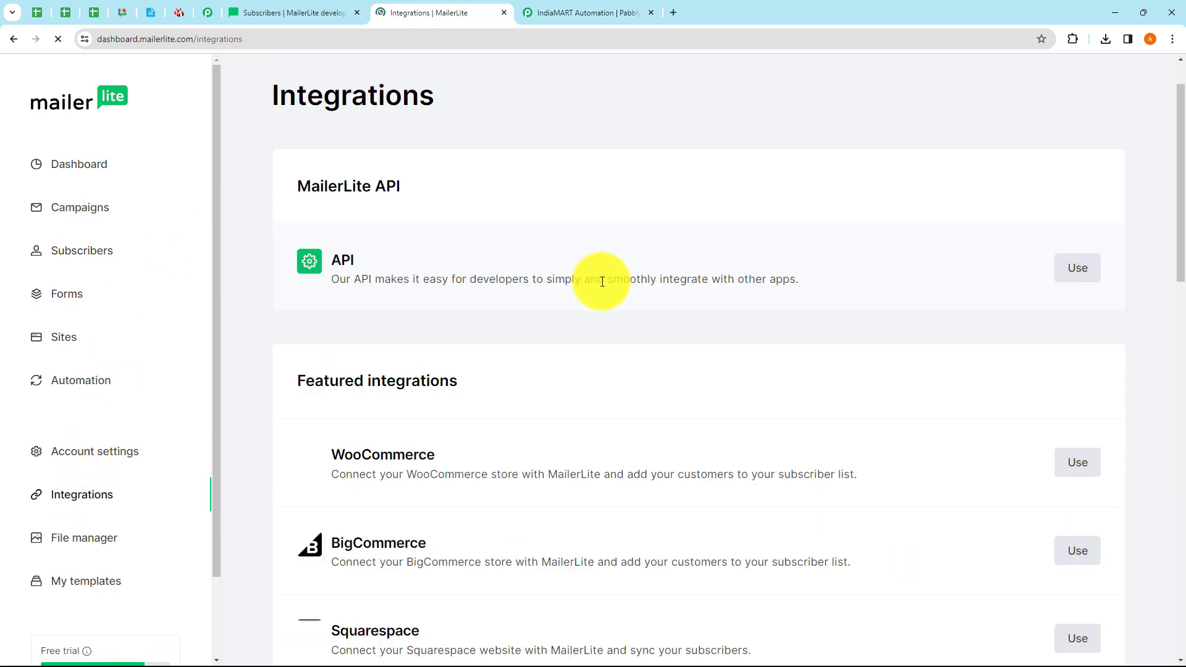
click(1068, 272)
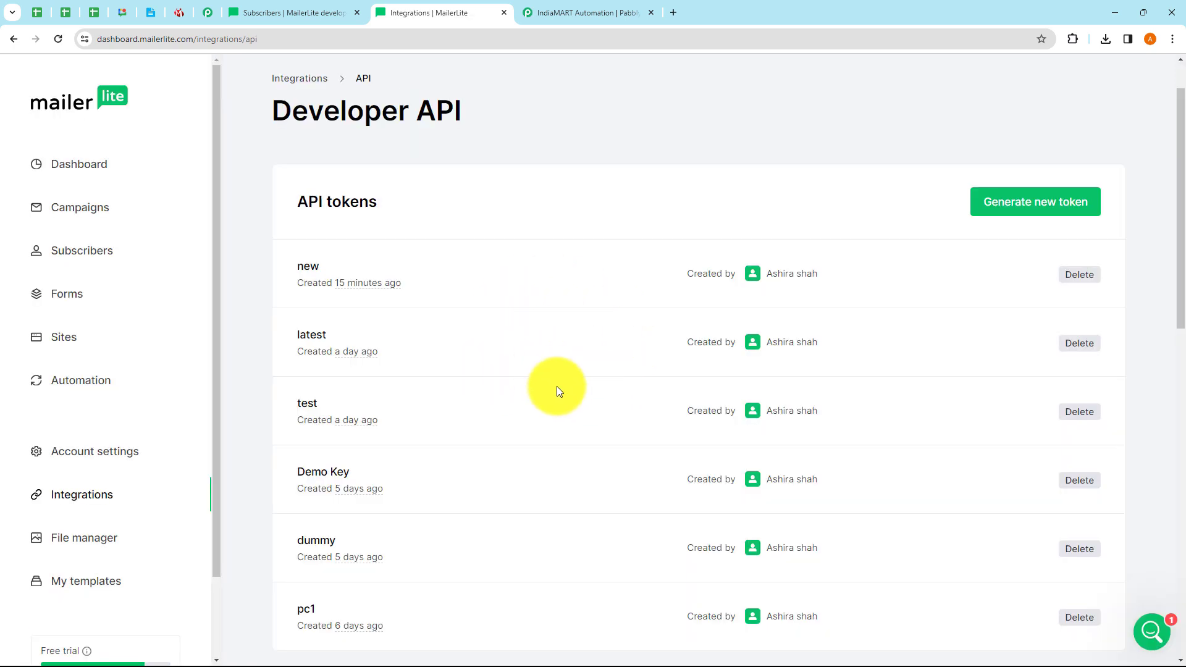
Generate an API token named "new token", accepting the API token requirements, then copy the token and close its dialog.
click(1001, 208)
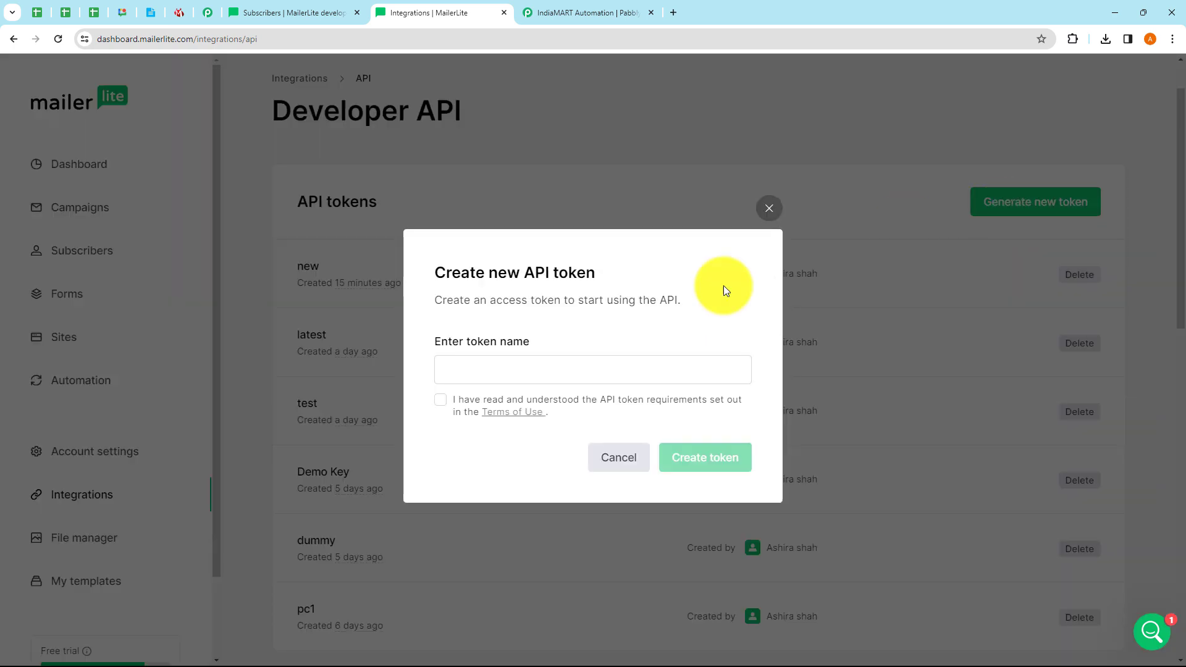
click(489, 369)
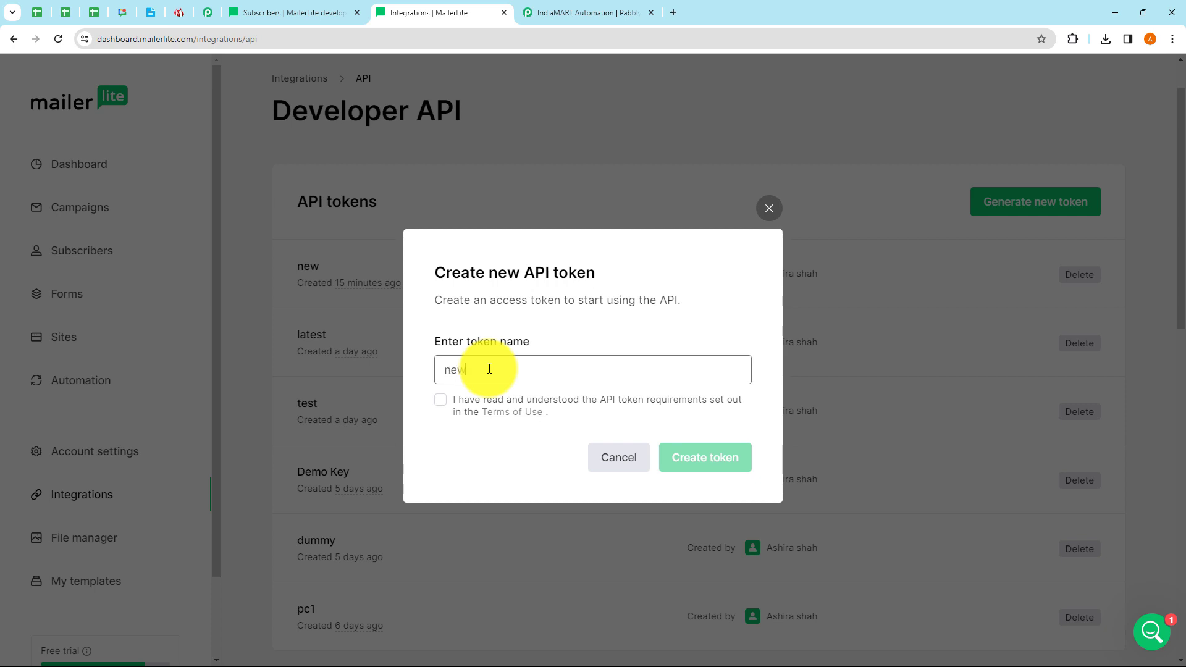
text(new token)
click(441, 400)
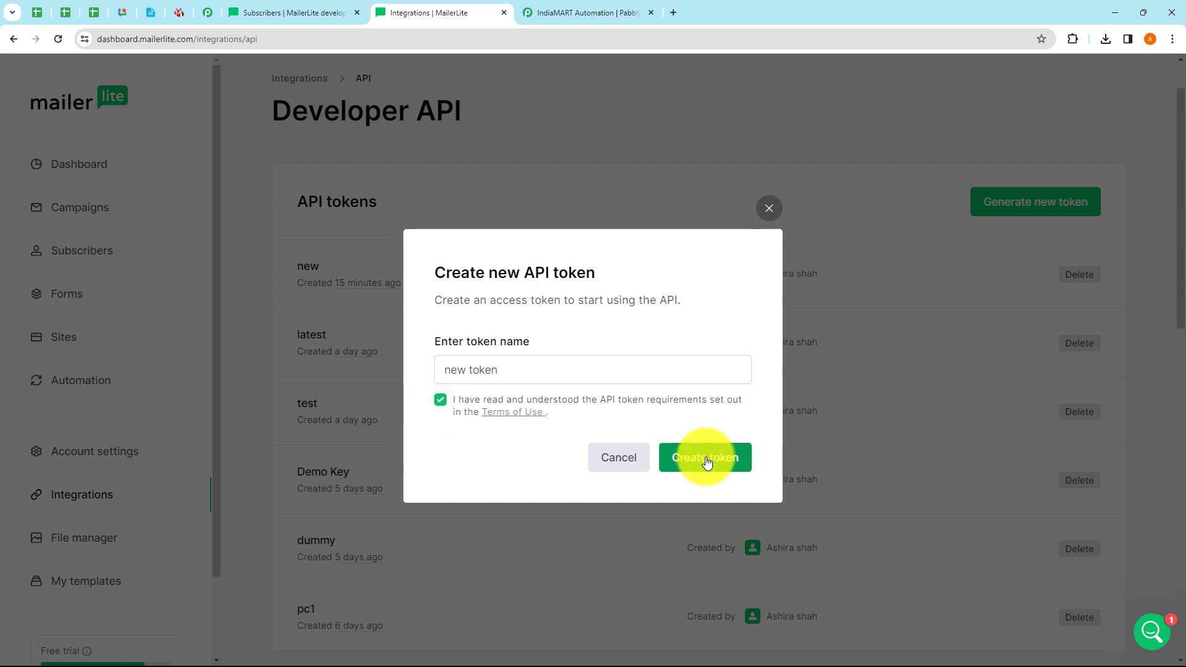
click(708, 460)
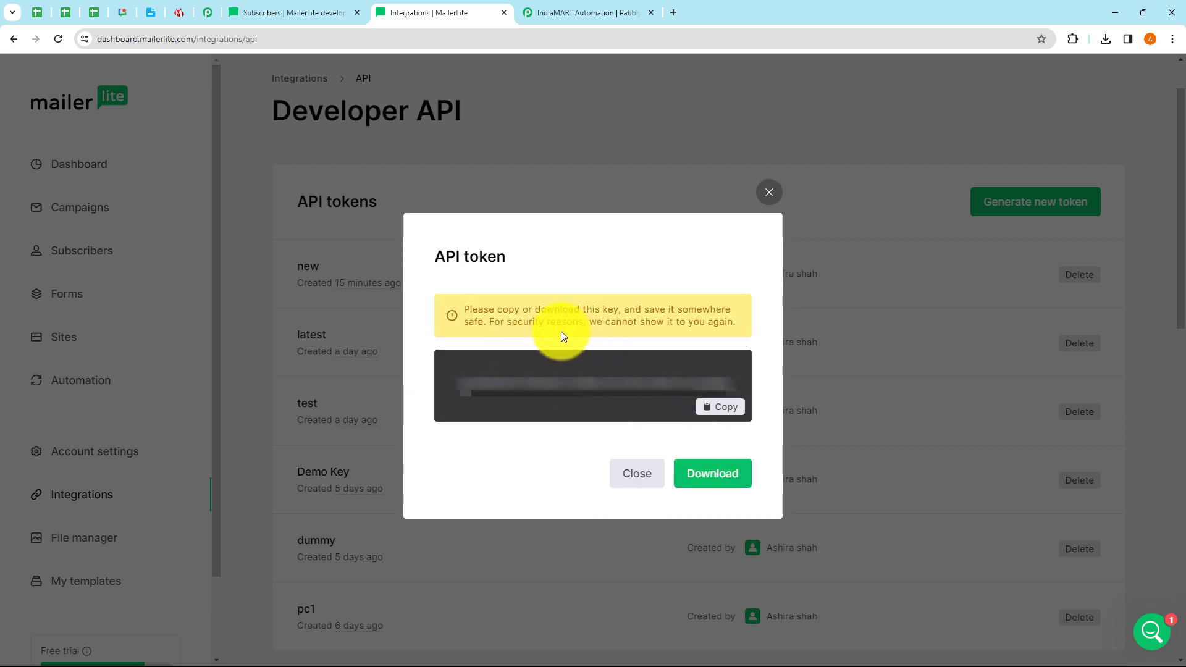
click(723, 410)
click(769, 195)
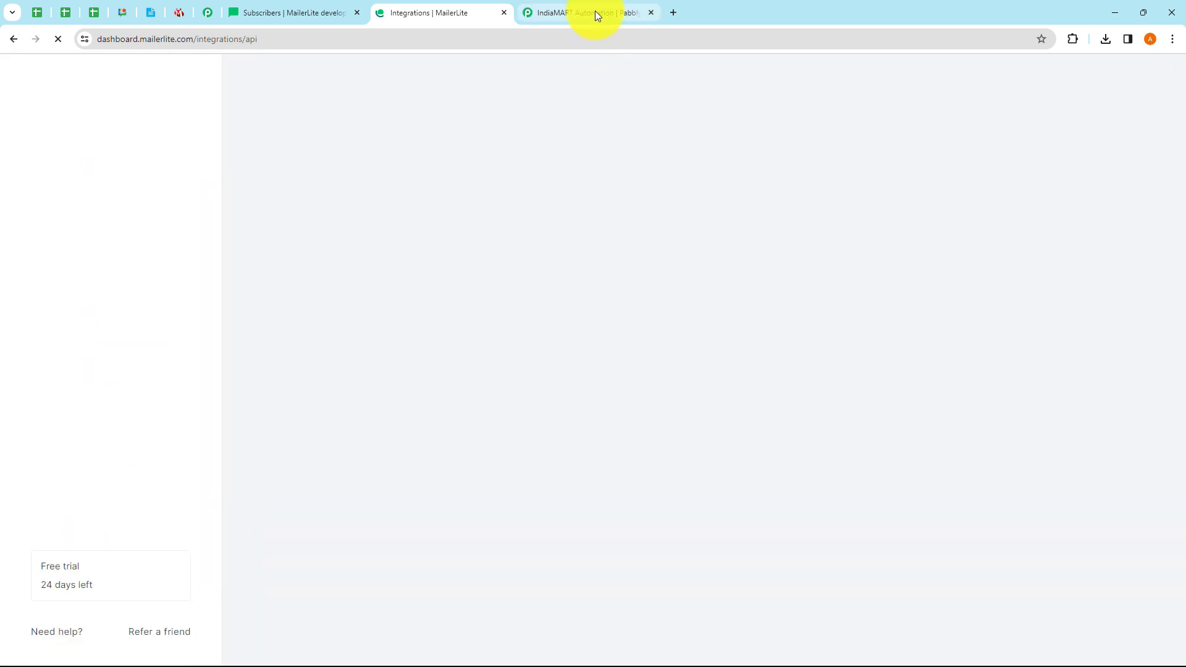
Return to the Pabbly Connect workflow and paste the copied MailerLite API token as the bearer token.
click(596, 12)
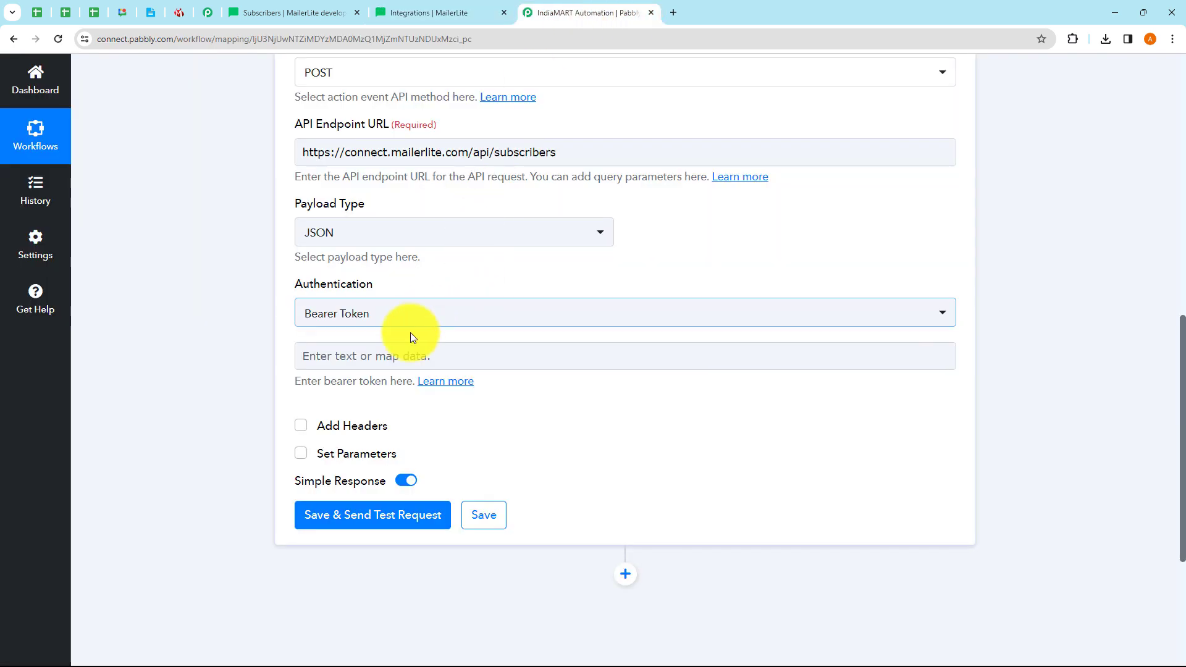
click(384, 363)
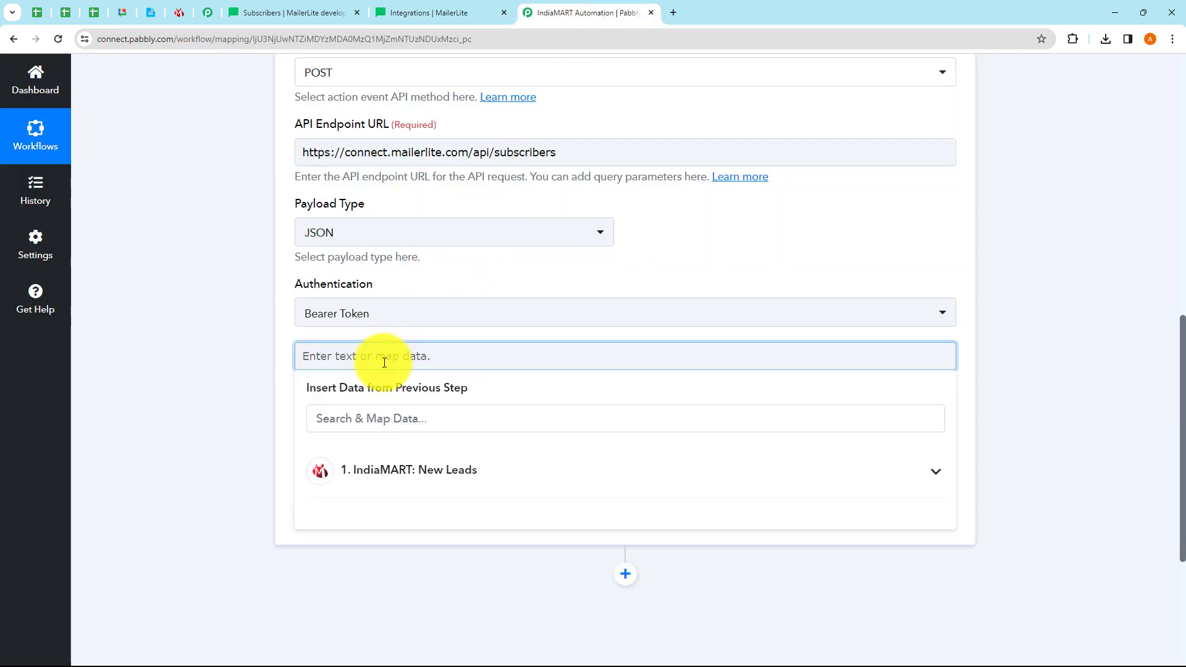
key(ctrl+v)
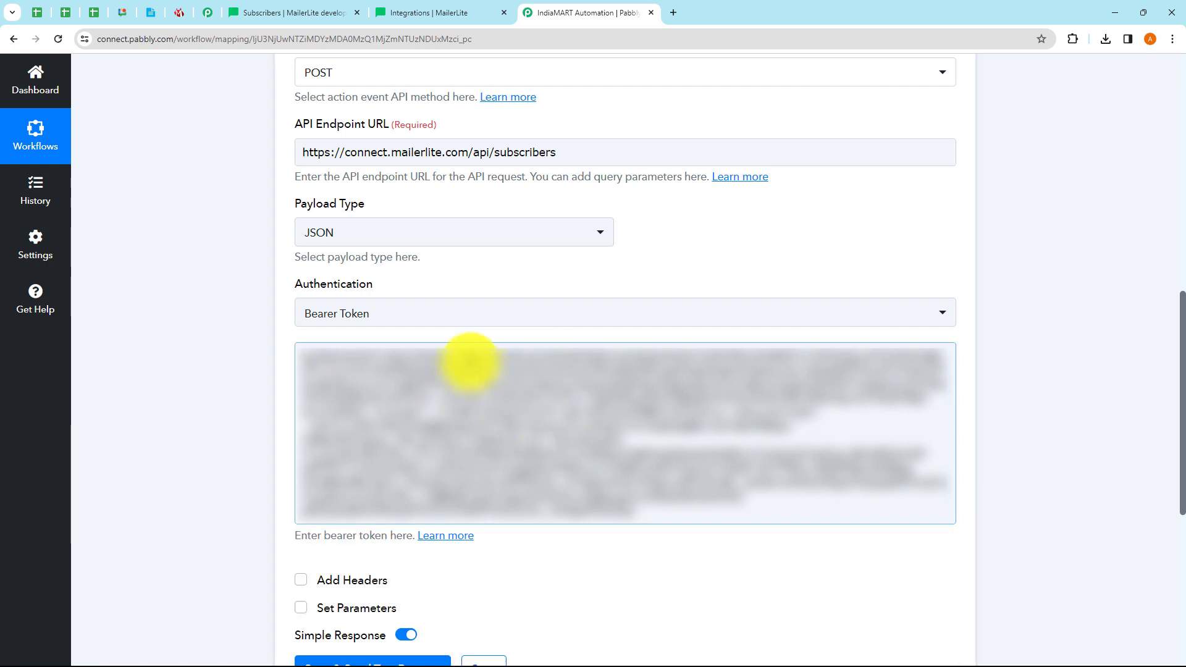
click(1094, 395)
Enable Set Parameters for the API request.
scroll(536, 376, down, 3)
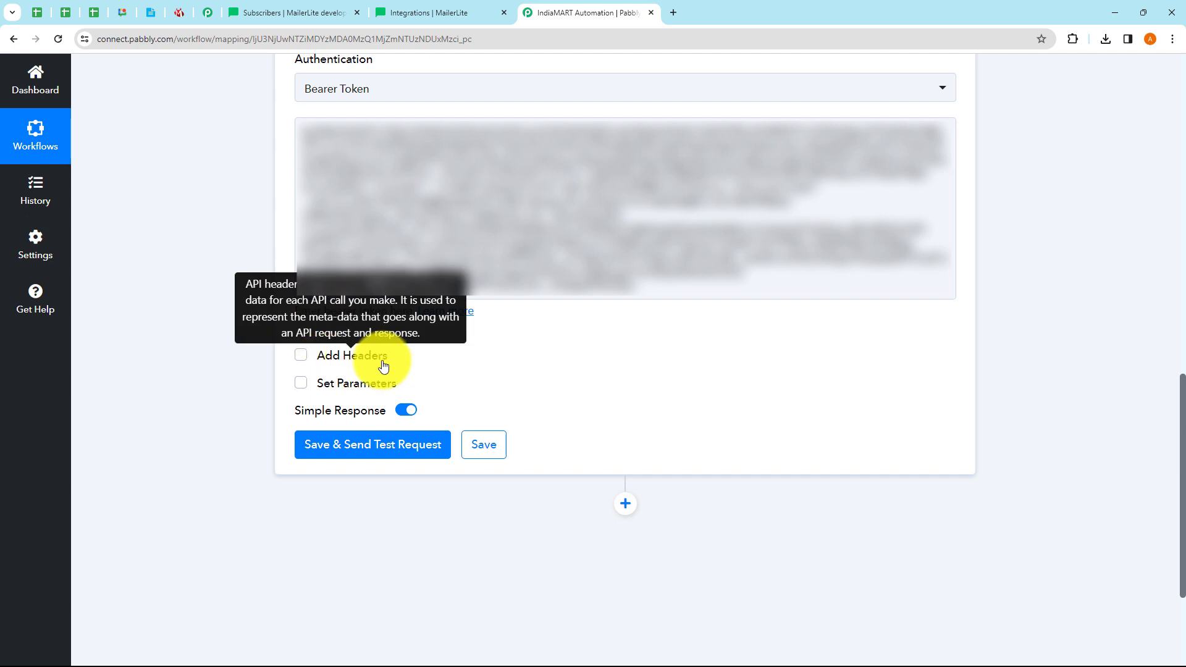
click(302, 384)
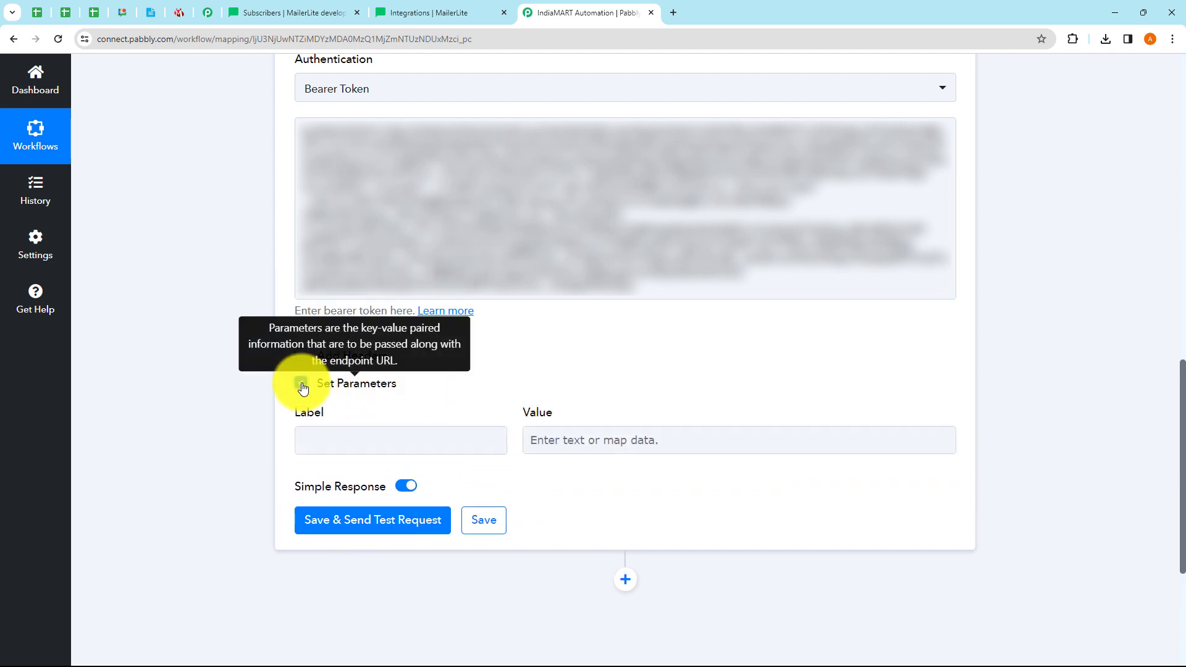
click(555, 437)
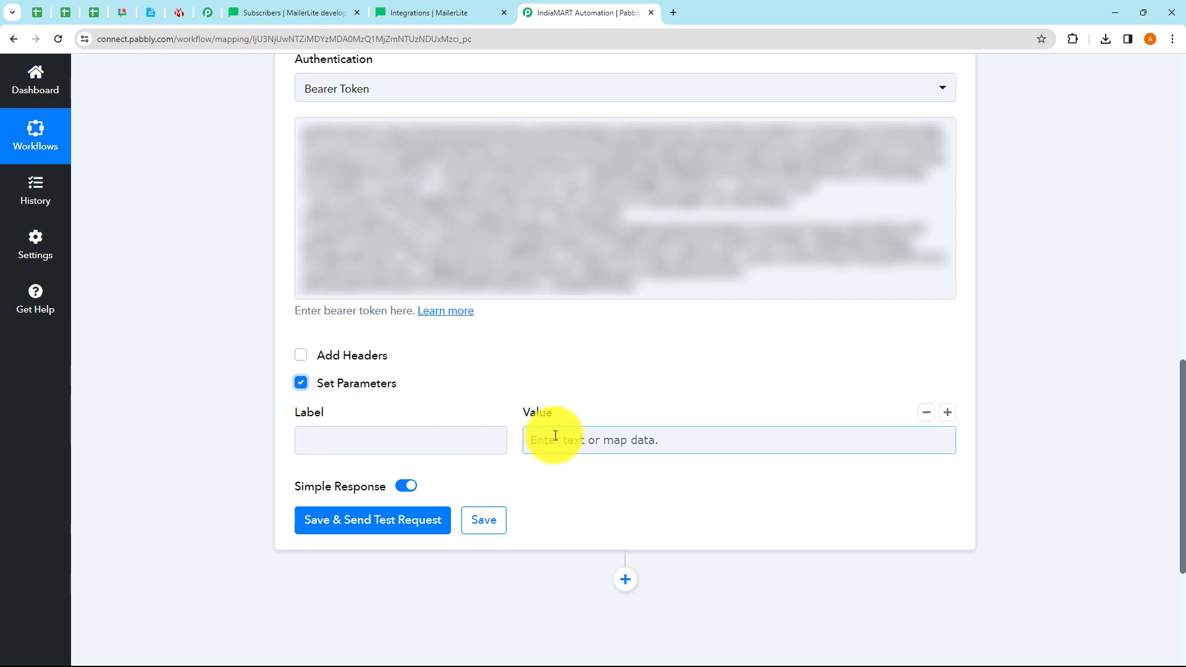
Check which request parameters MailerLite requires for creating a subscriber, then return to the Pabbly Connect workflow.
click(287, 14)
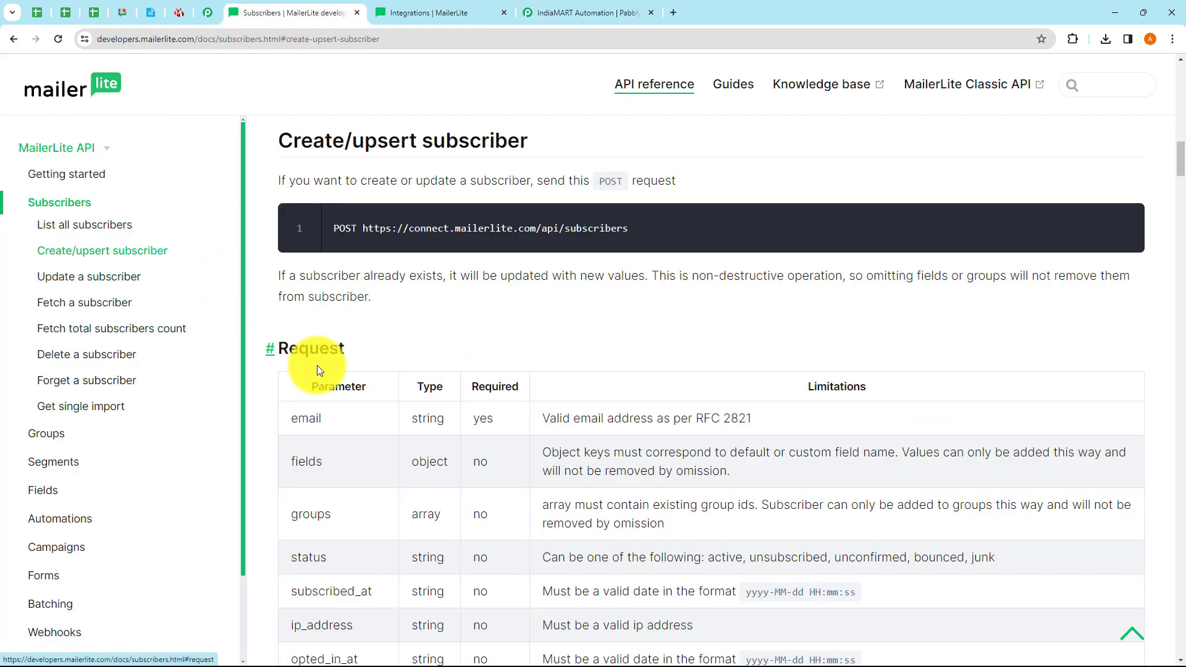
scroll(348, 355, down, 1)
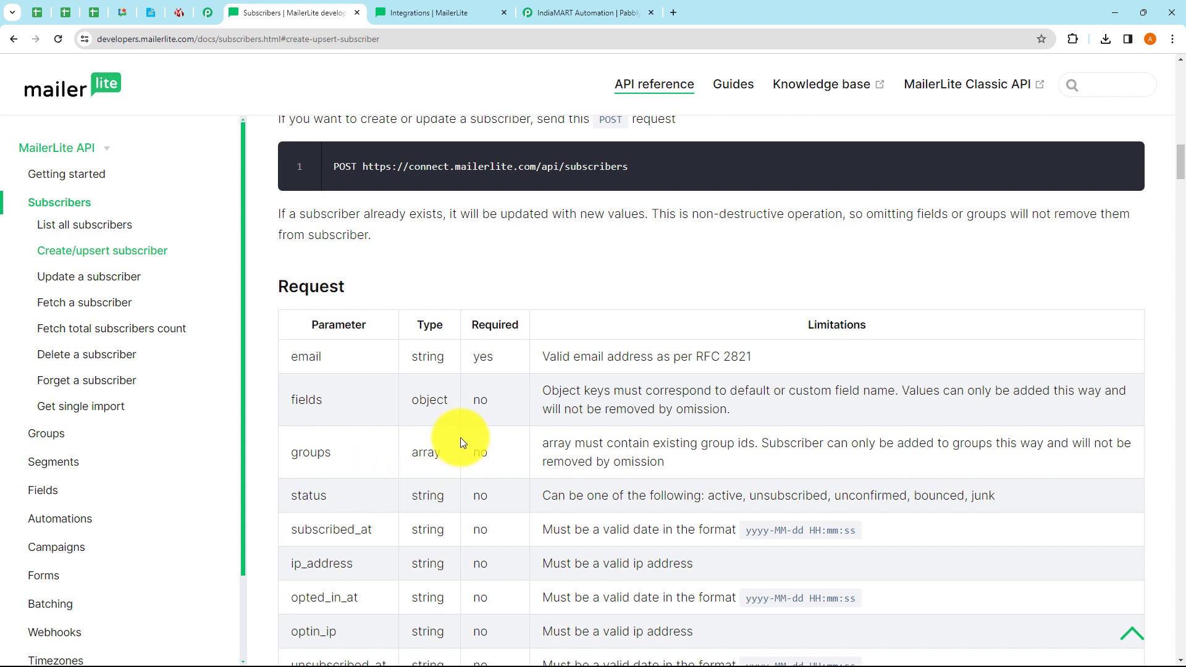
click(573, 11)
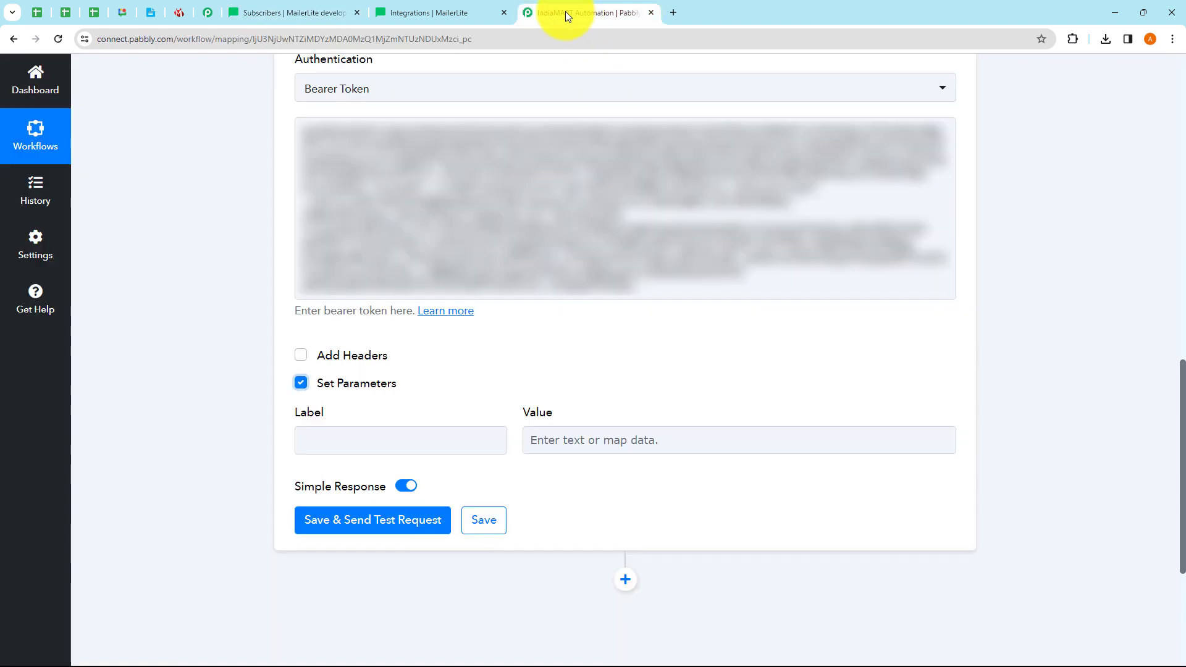
Add a request parameter labelled email and map its value to SENDER EMAIL from the IndiaMART New Leads step.
click(363, 443)
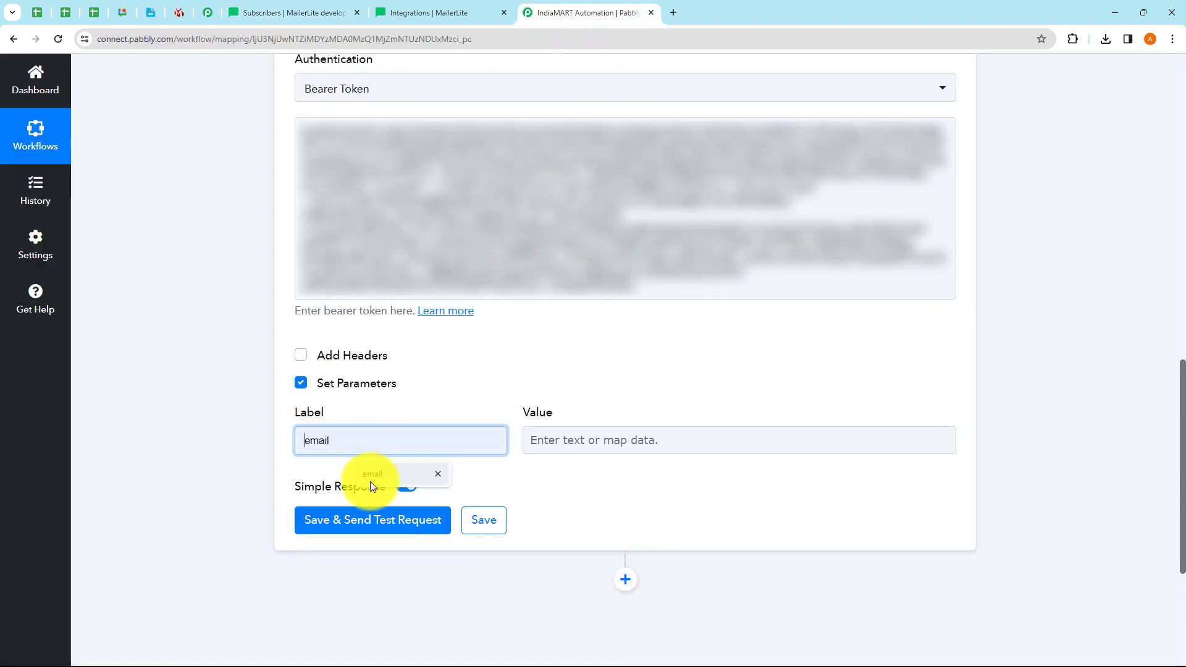
click(371, 477)
click(559, 440)
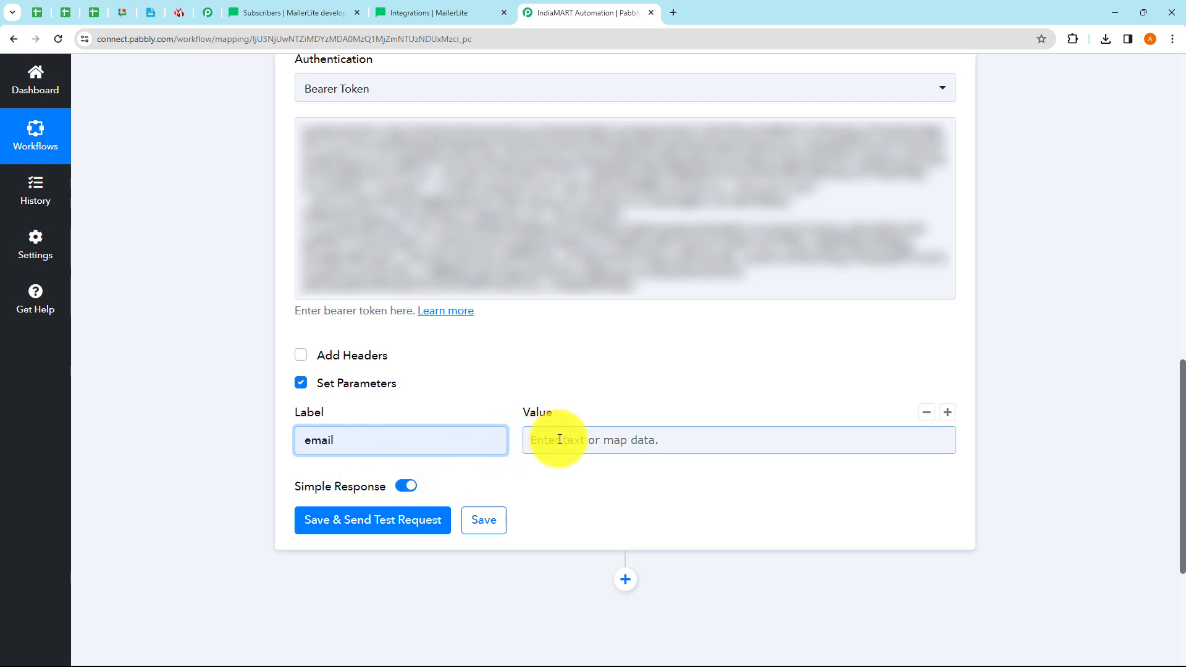
click(560, 440)
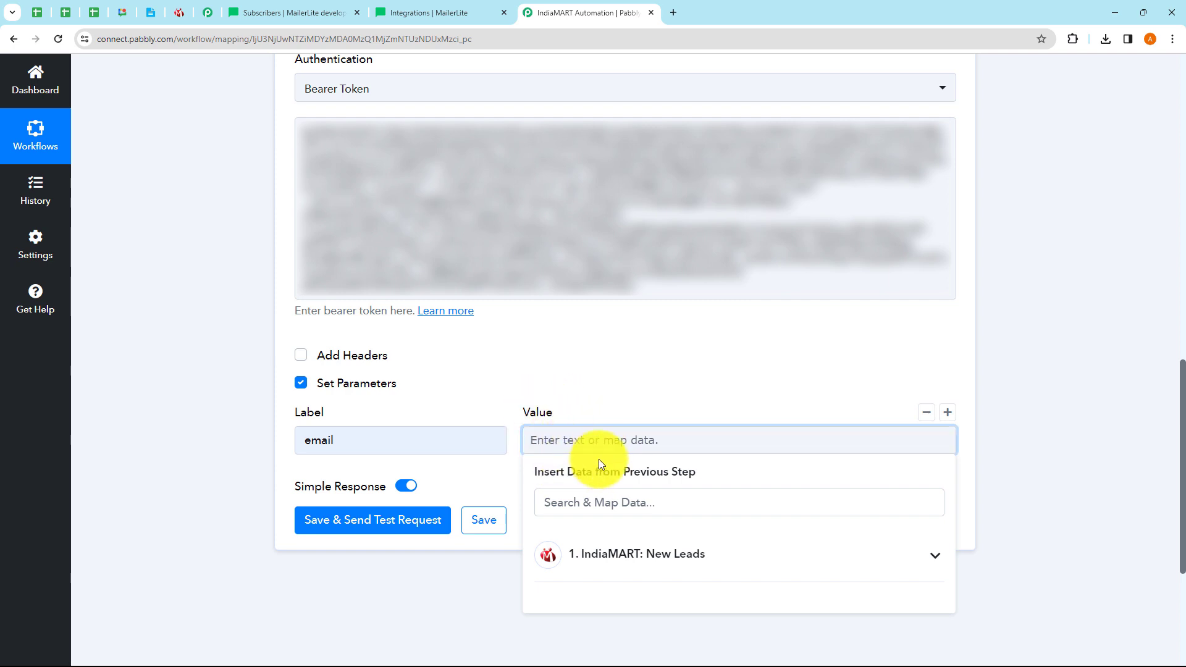
click(602, 390)
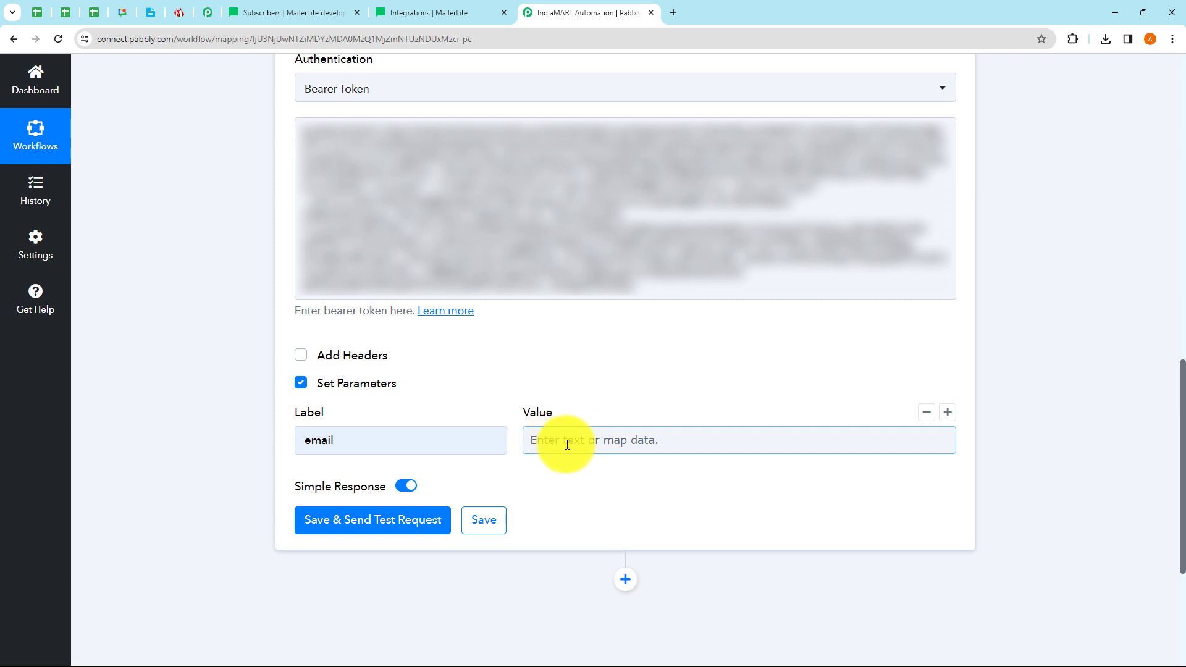
click(543, 441)
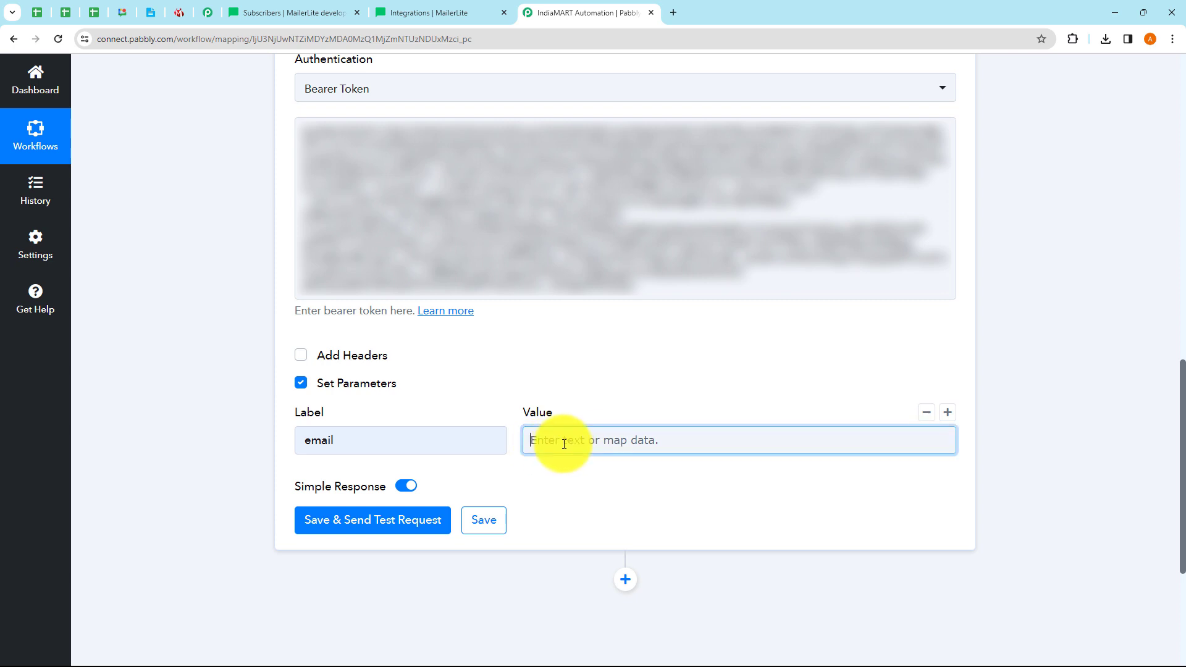
click(618, 553)
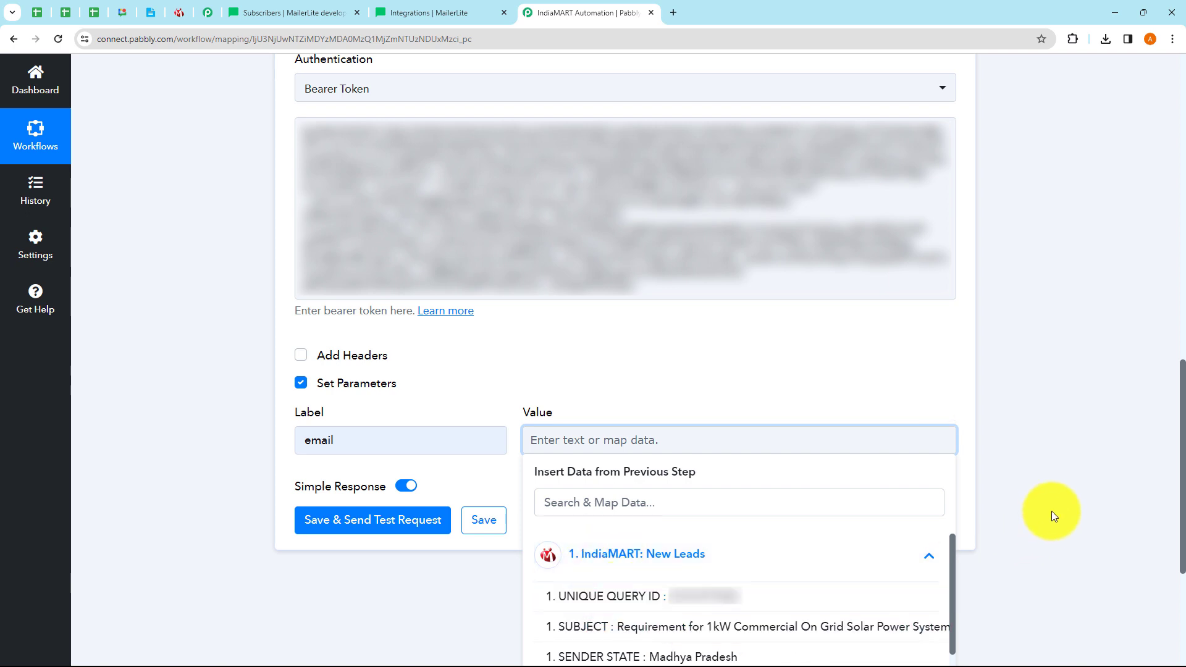
scroll(1052, 510, down, 4)
scroll(661, 299, down, 5)
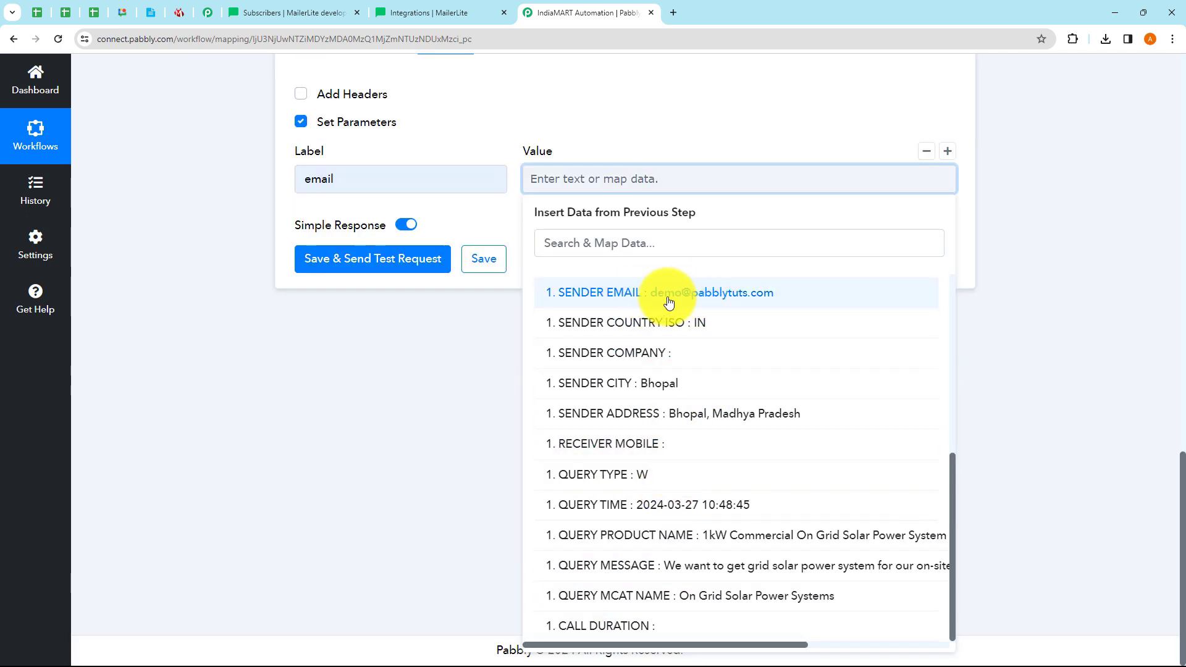
click(668, 300)
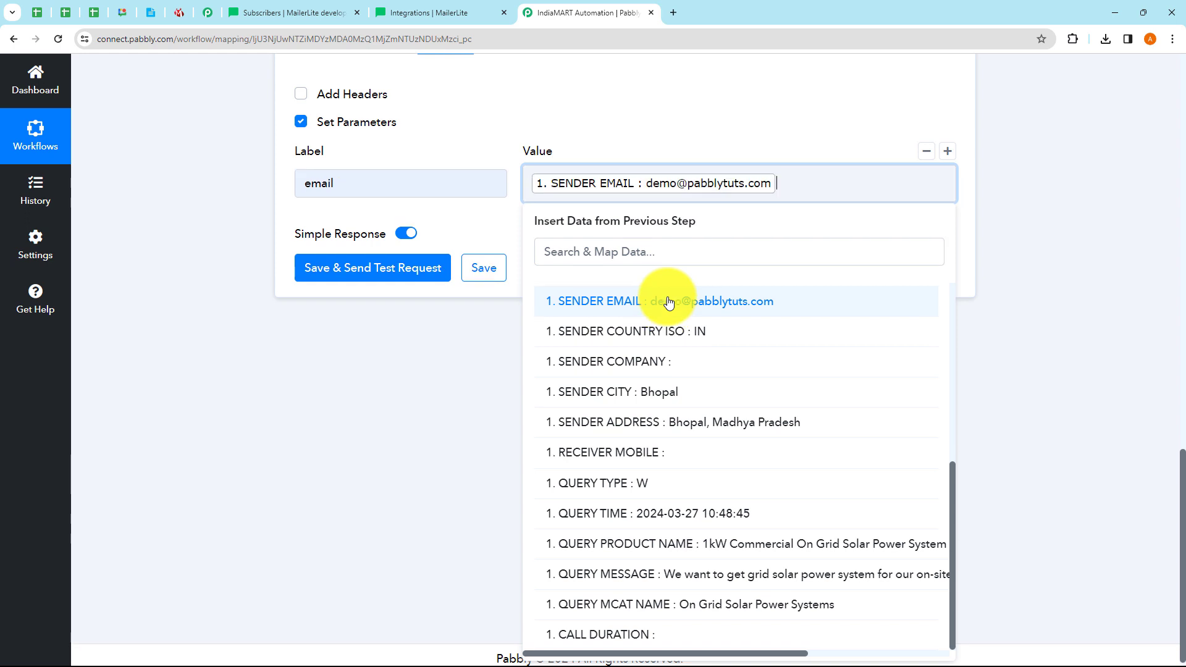
click(1047, 334)
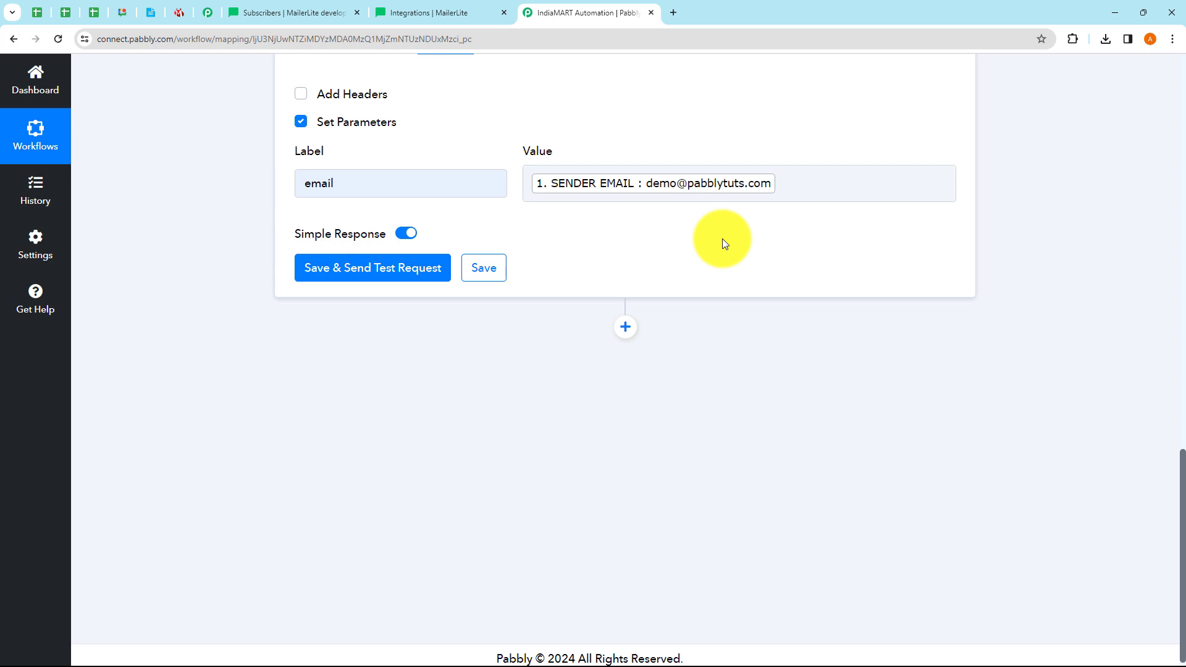
mouse_move(676, 158)
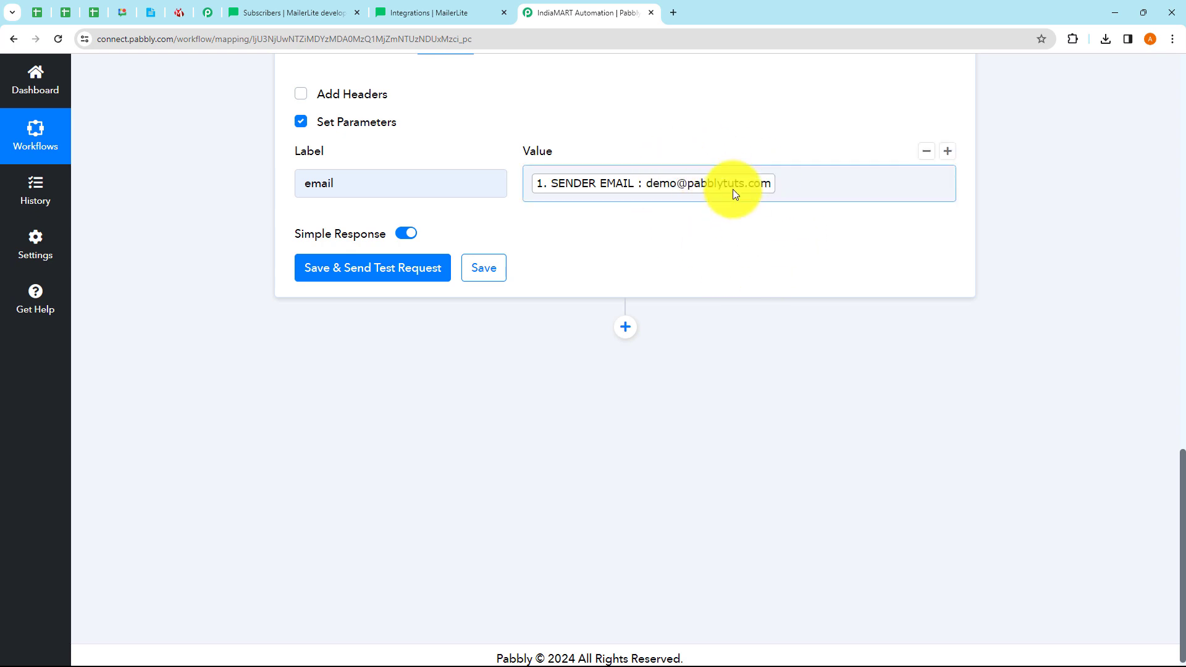
click(788, 199)
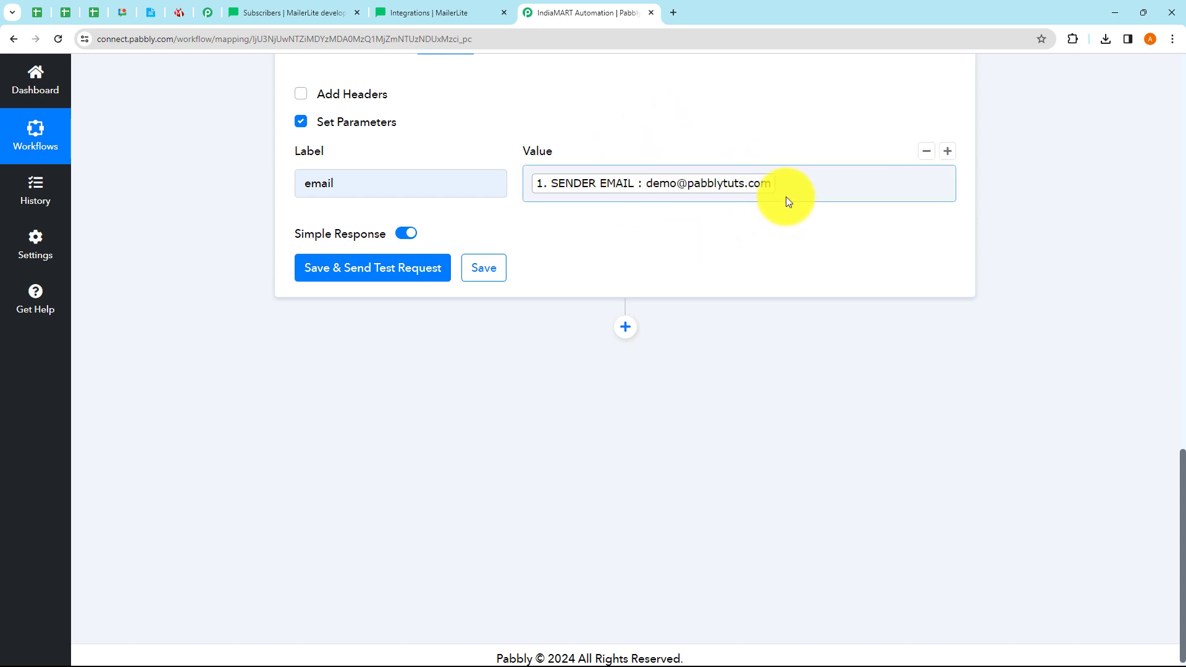
click(670, 242)
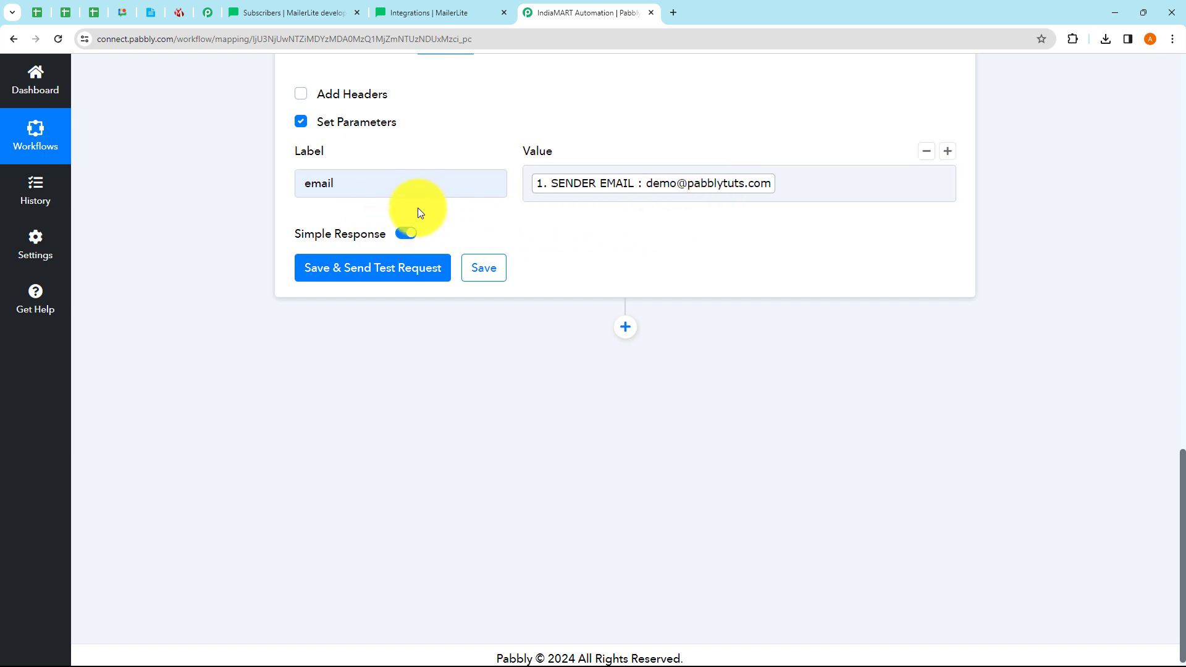
Add a second request parameter and label it status, copying the parameter name from the MailerLite API documentation.
click(945, 155)
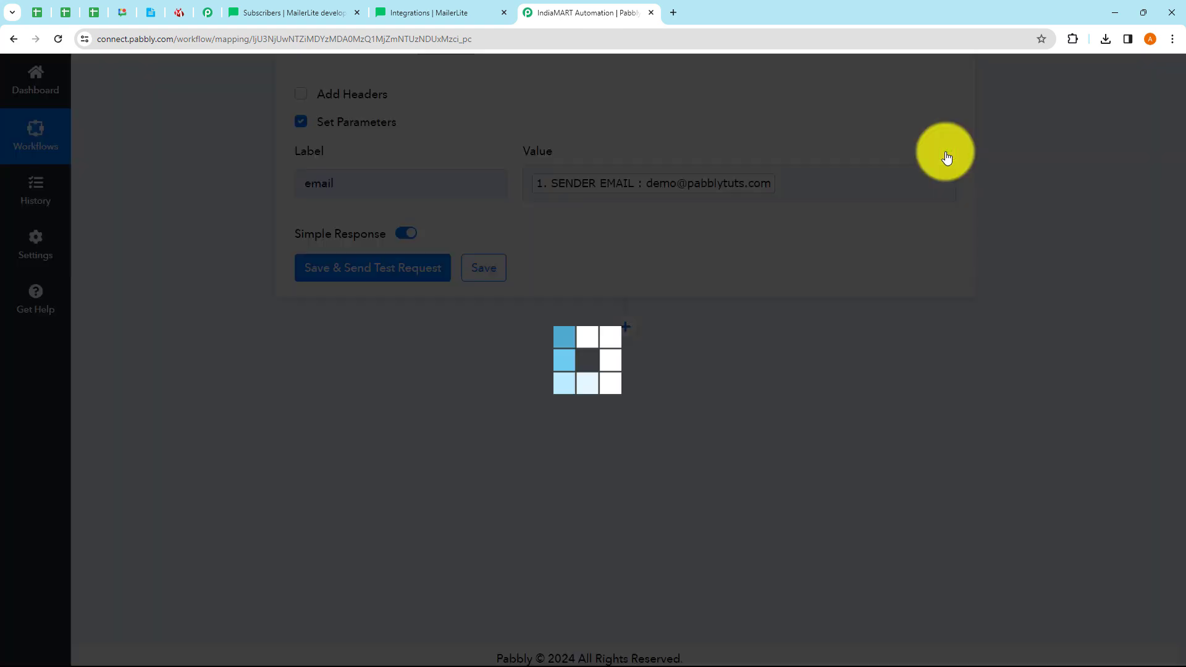
click(368, 244)
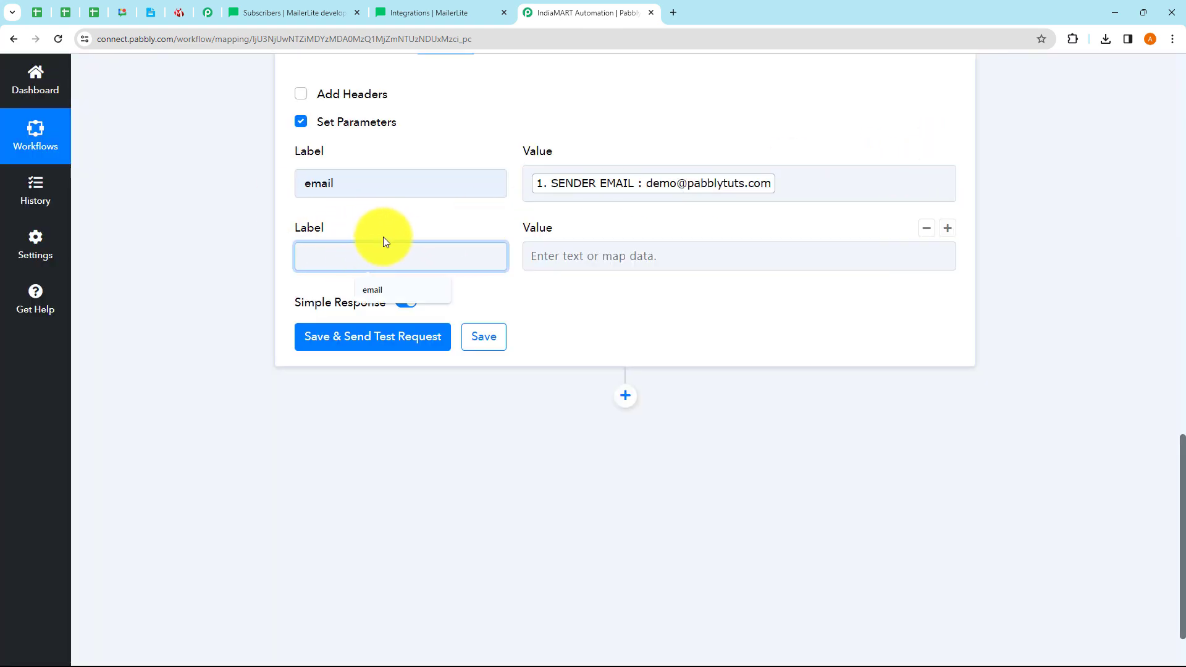
click(276, 15)
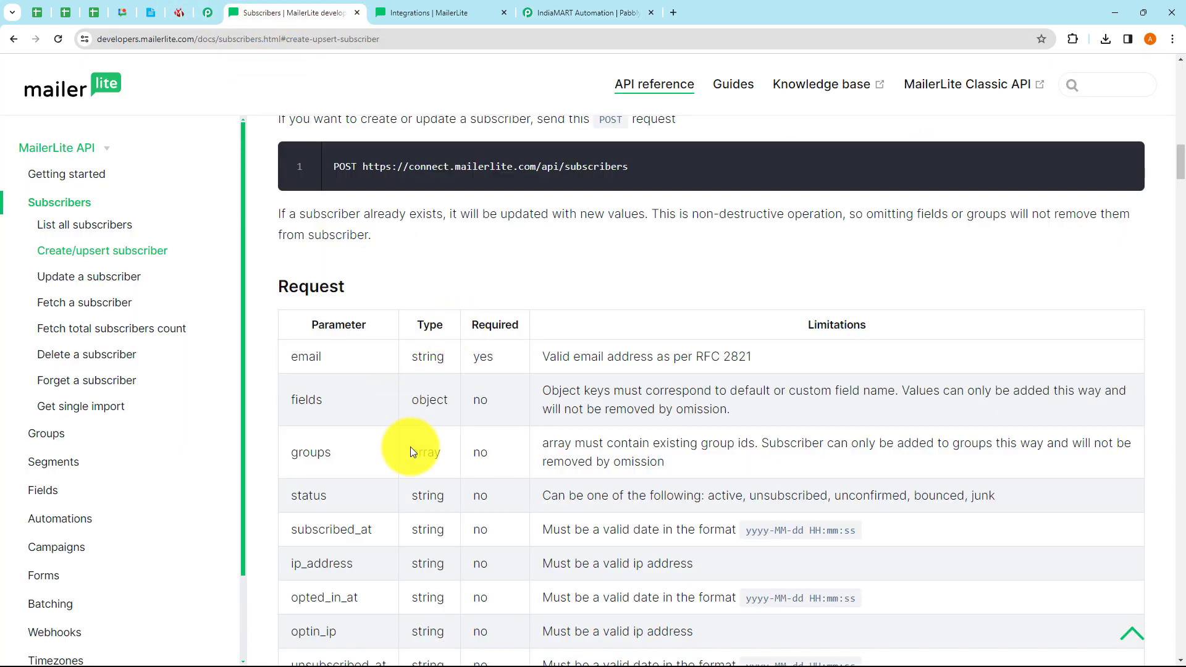
drag(328, 496, 287, 496)
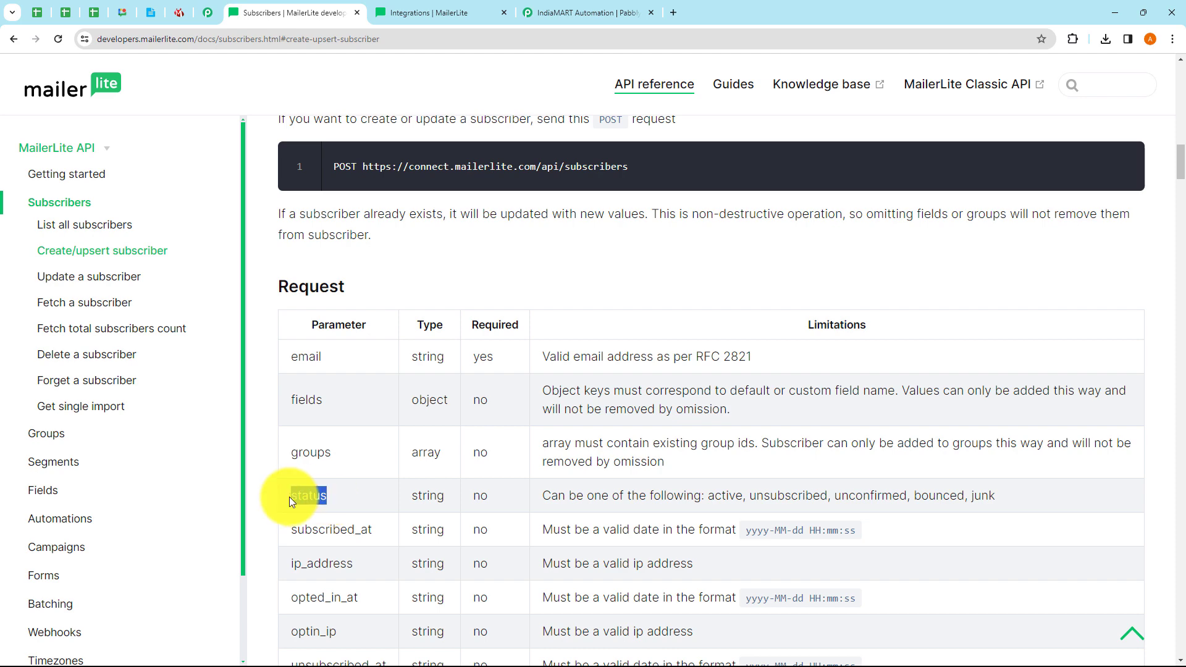
key(ctrl+c)
click(572, 11)
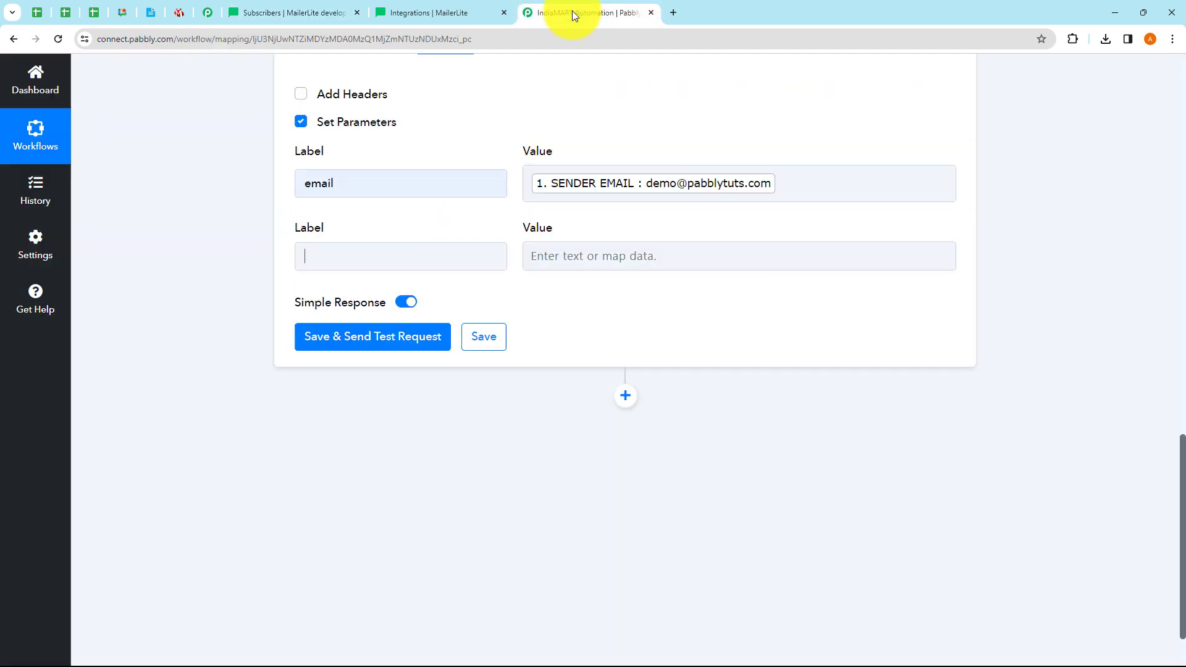
key(ctrl+v)
Set the status parameter's value to active, copied from the allowed values in the MailerLite documentation.
click(553, 260)
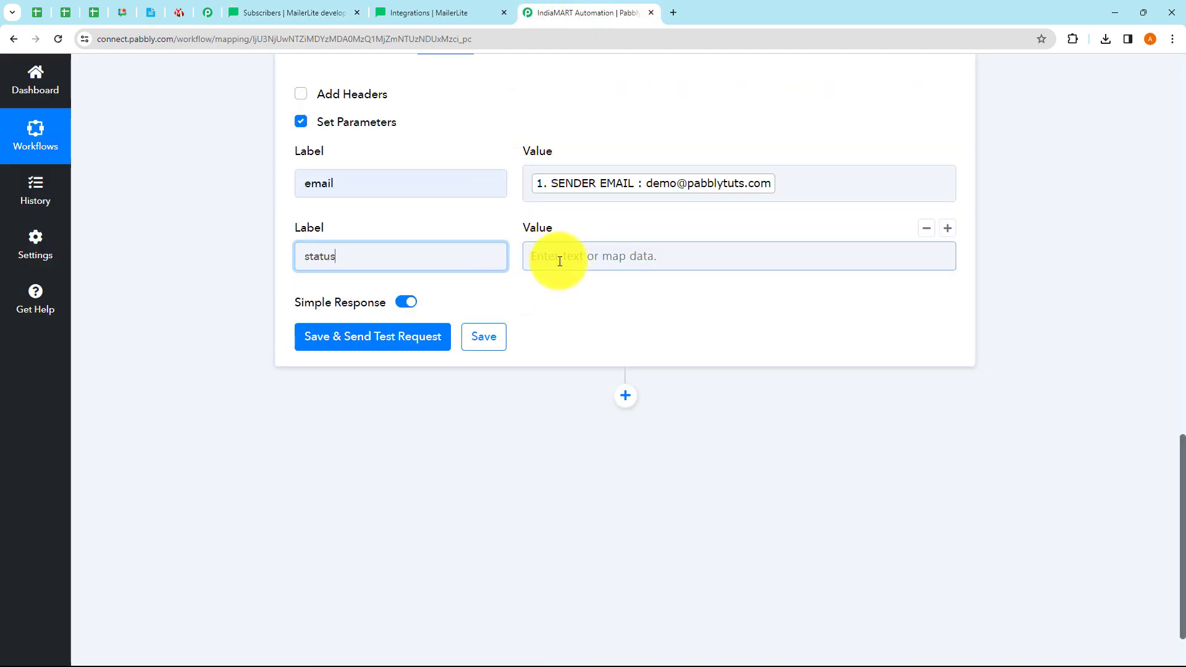
click(294, 17)
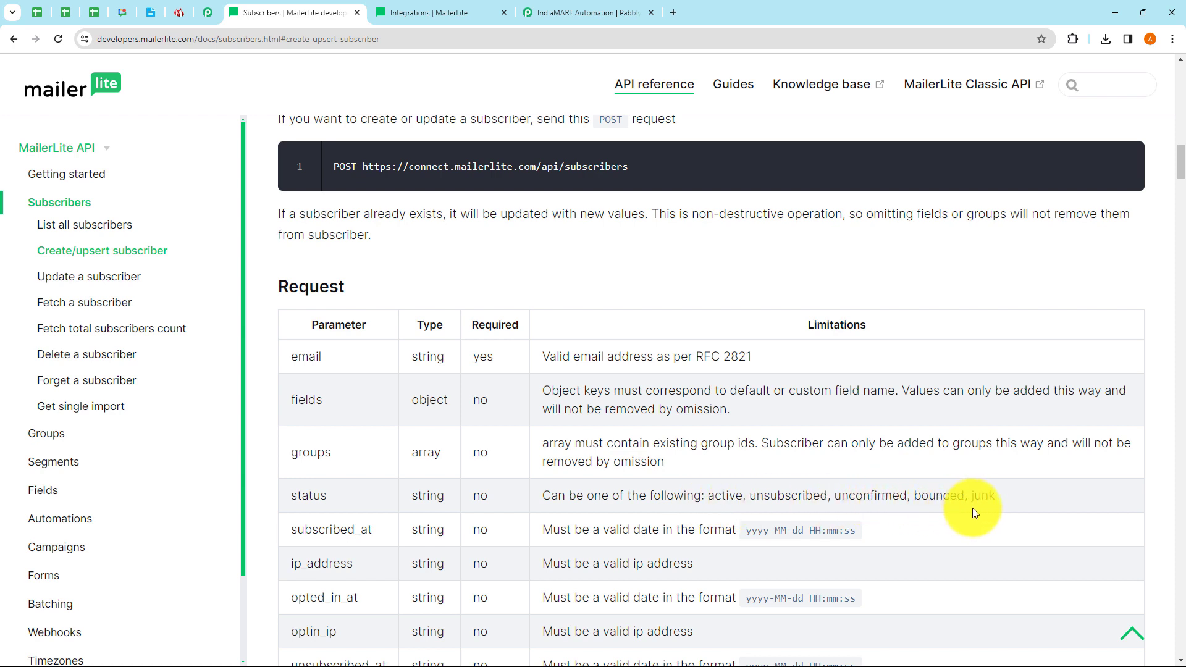
drag(745, 499, 711, 501)
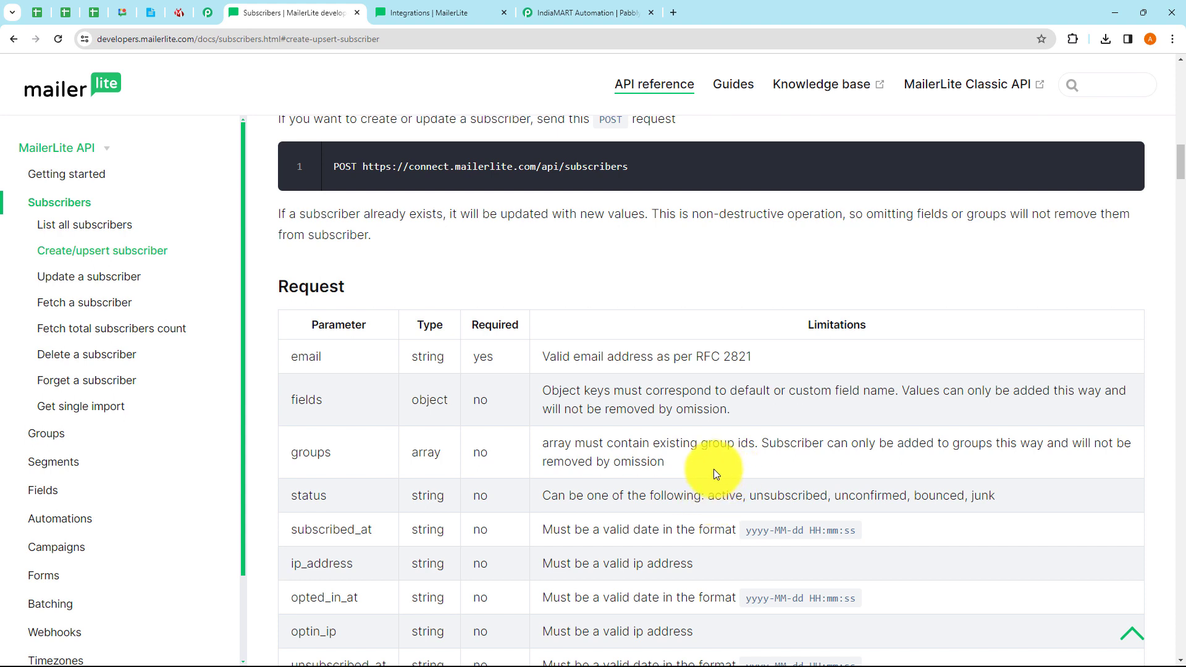
click(556, 14)
click(591, 255)
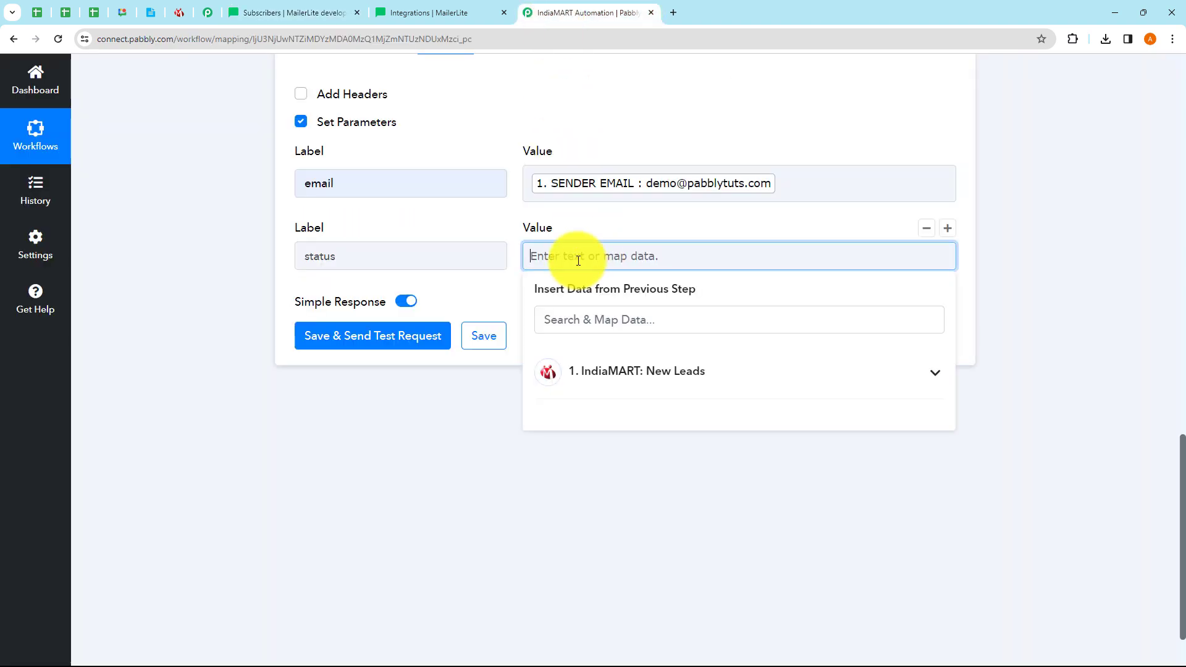
key(ctrl+v)
click(494, 284)
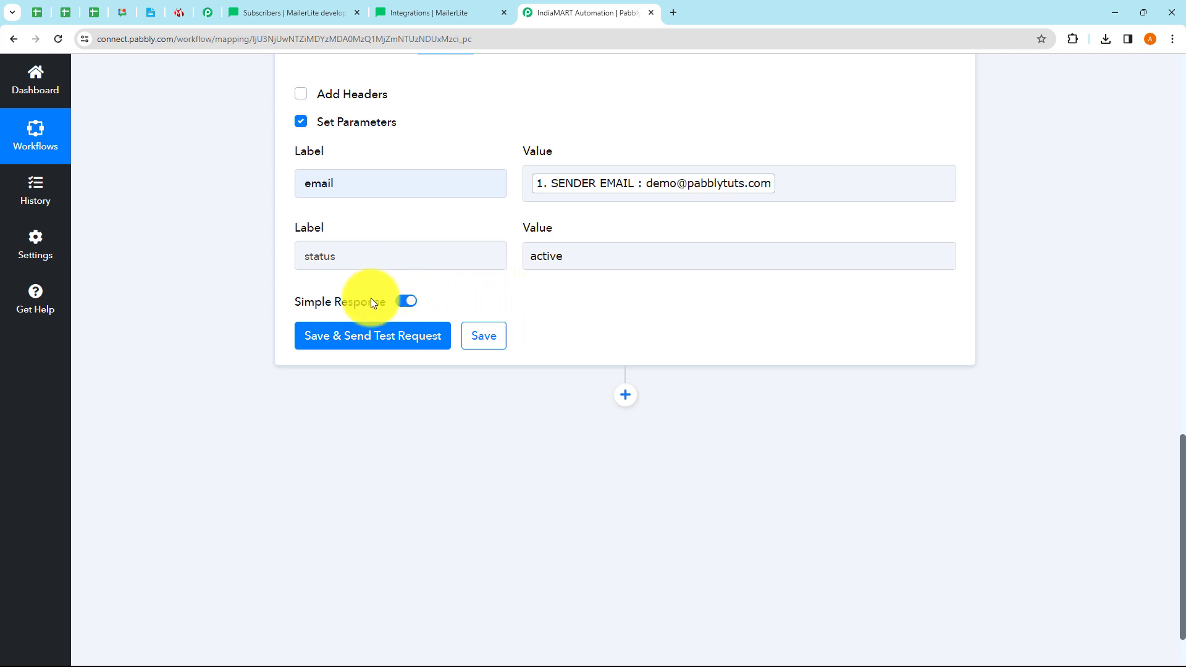
Save the API action, send a test request, and review all fields of the received response.
click(363, 338)
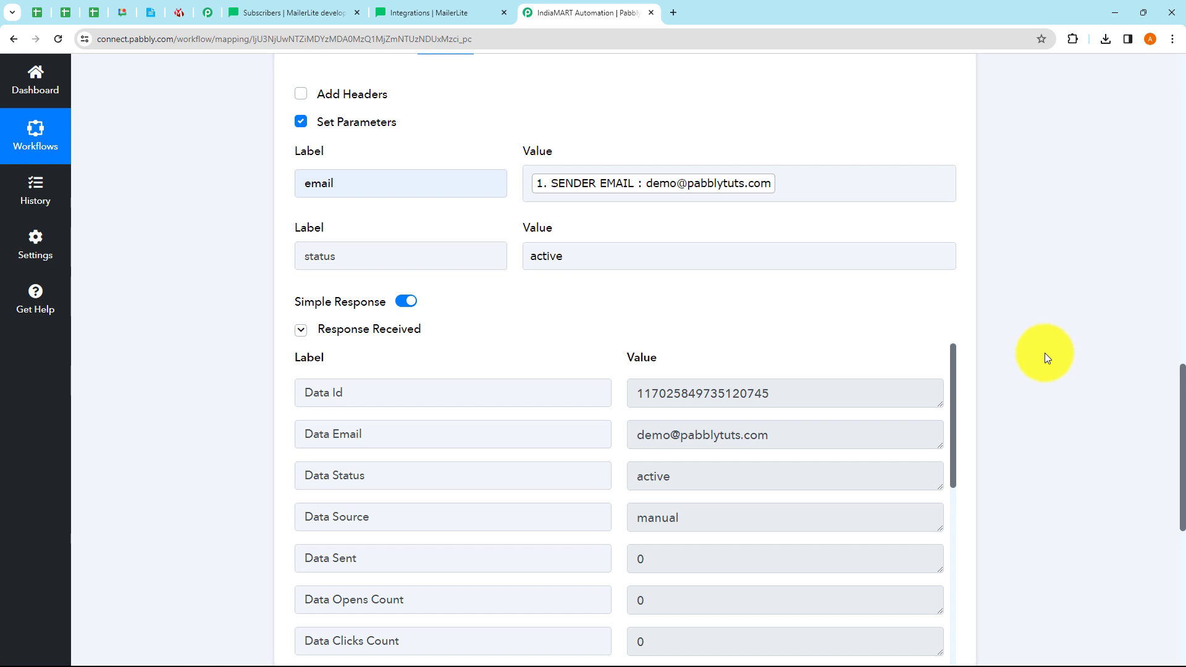
scroll(1044, 353, down, 5)
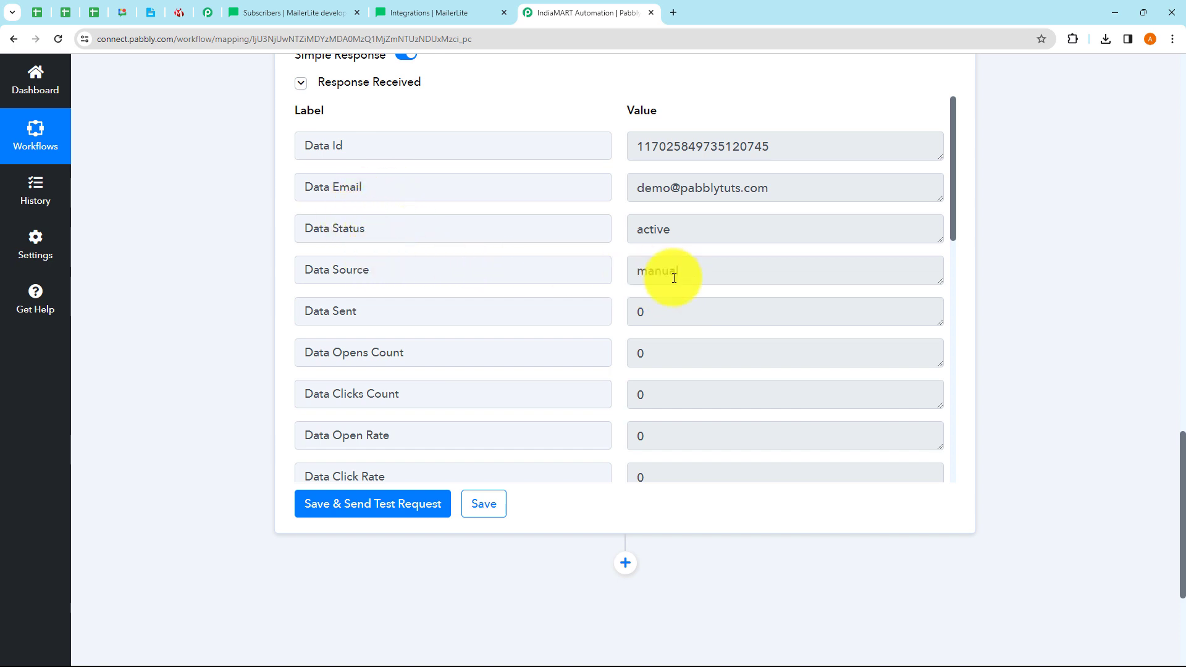
scroll(679, 354, down, 5)
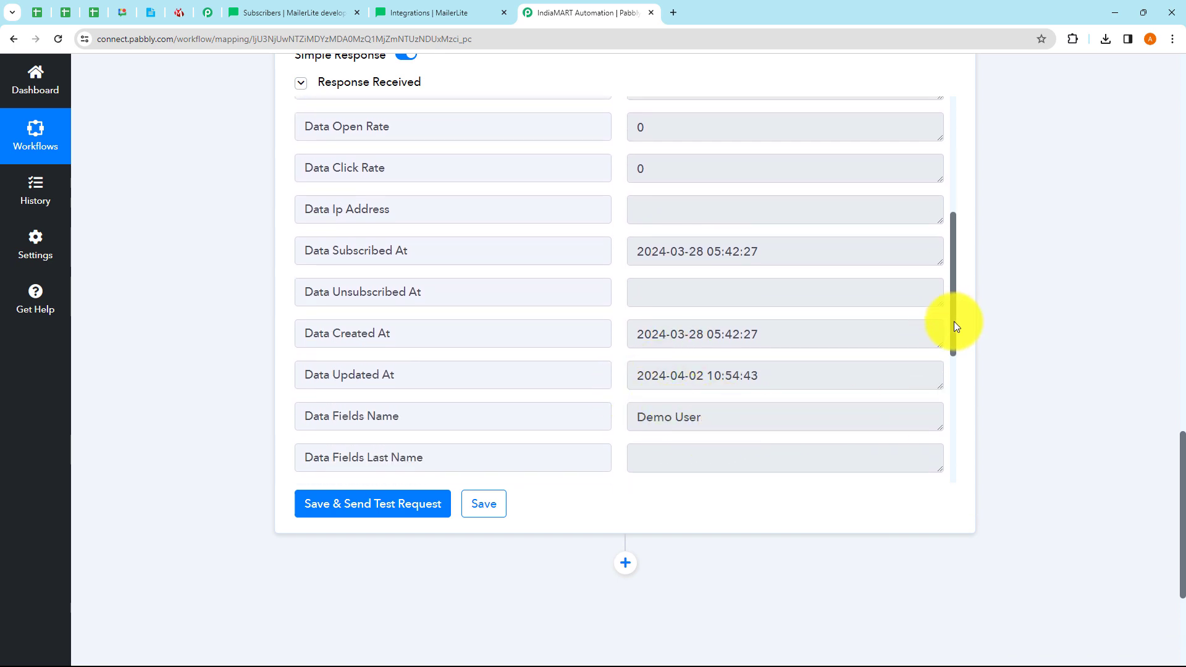
scroll(892, 411, down, 5)
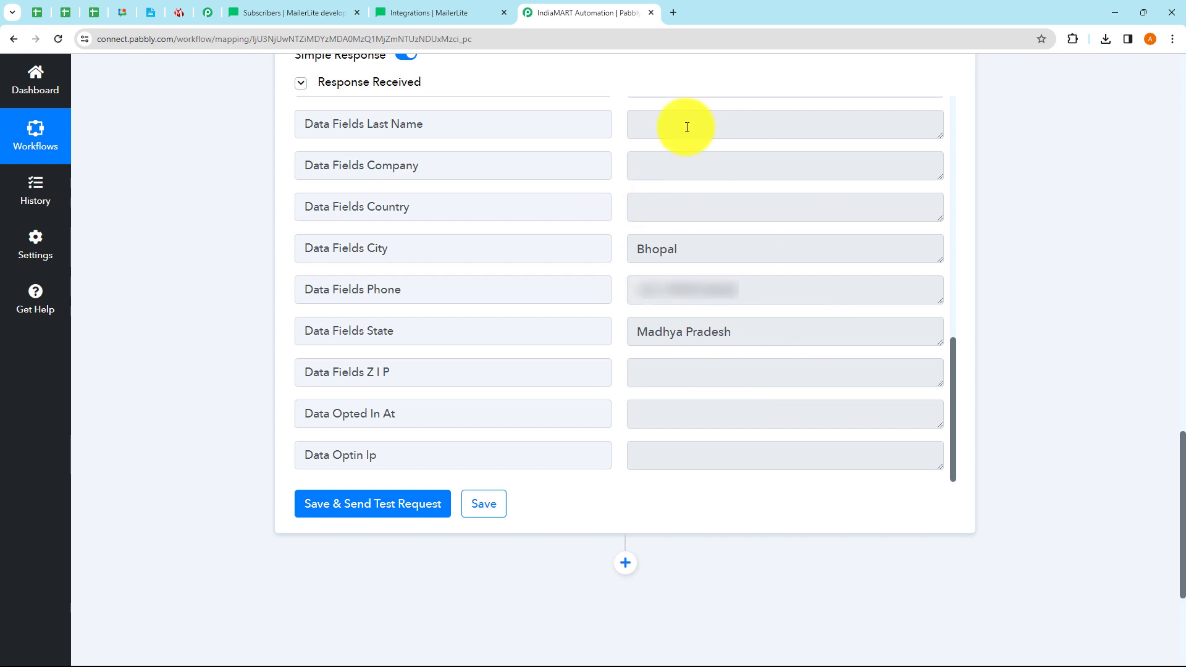
scroll(953, 407, up, 8)
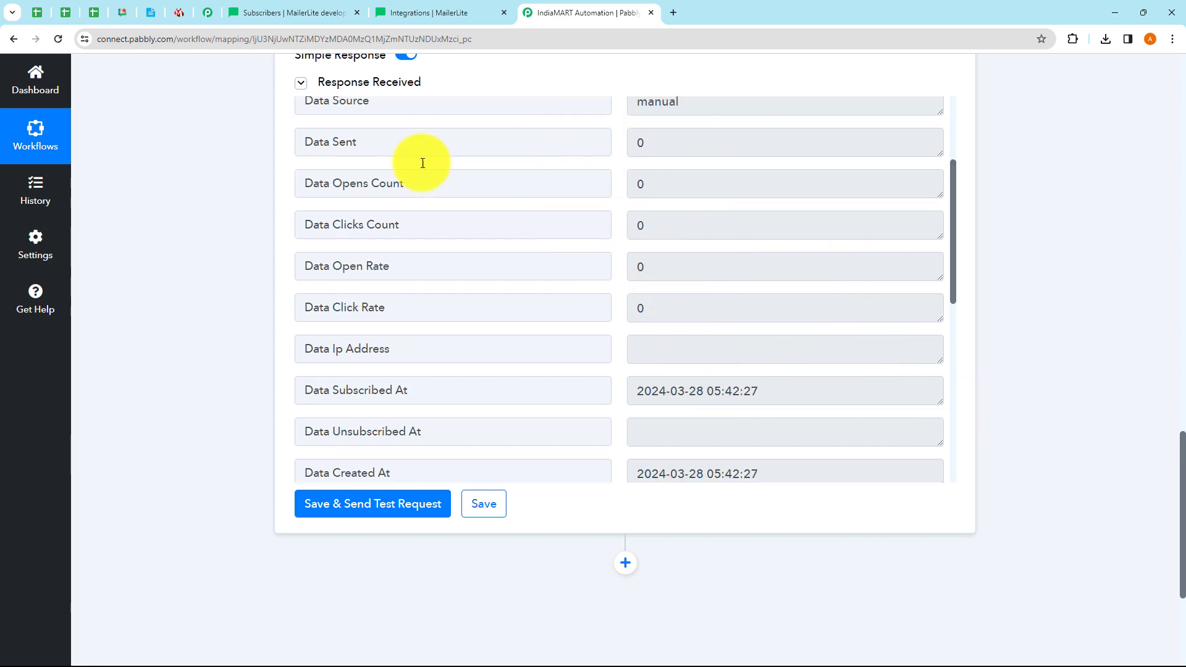
Switch to the MailerLite dashboard and open the test lead's subscriber profile to check its subscriber details.
click(444, 11)
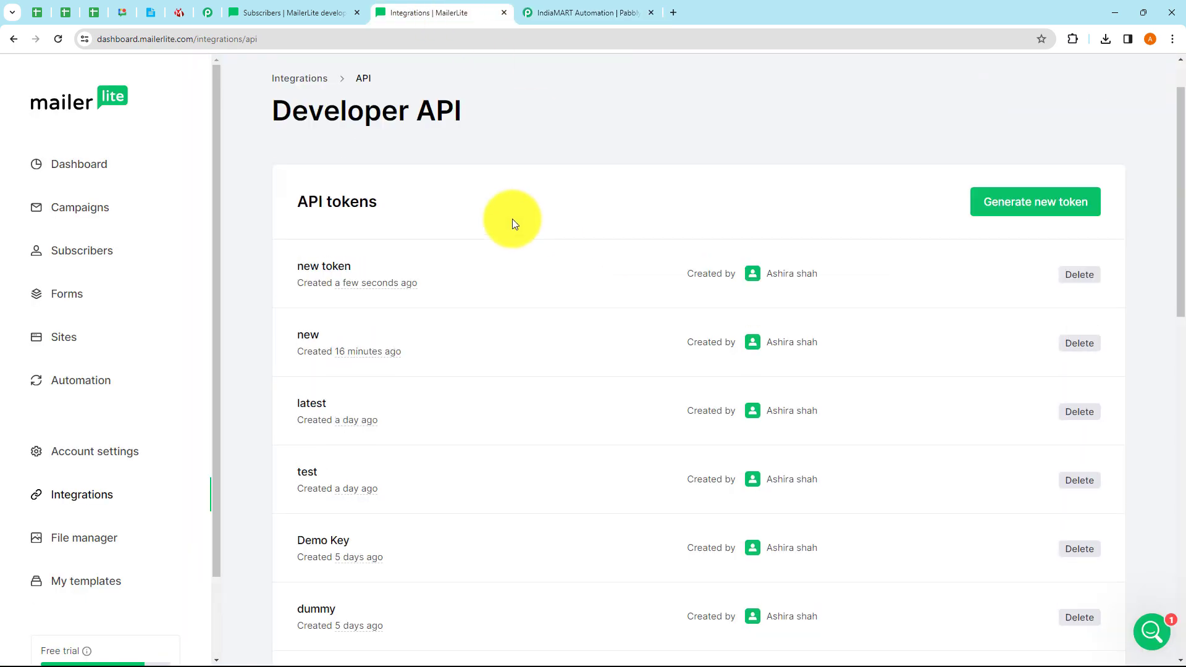
click(95, 253)
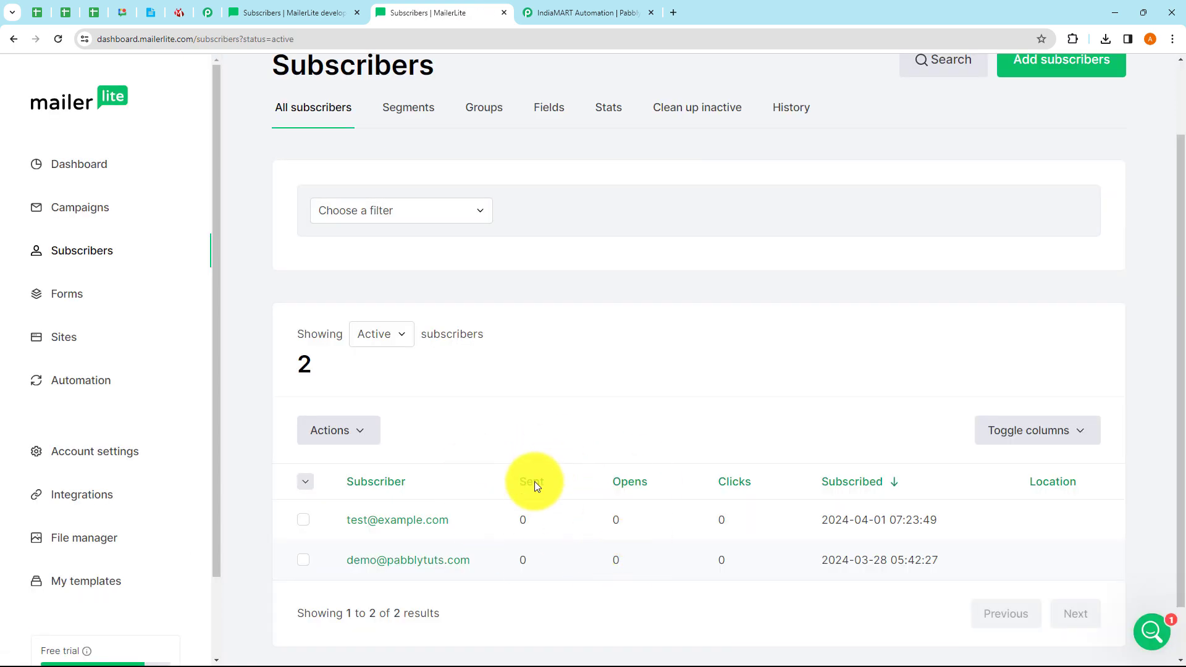
scroll(535, 486, down, 1)
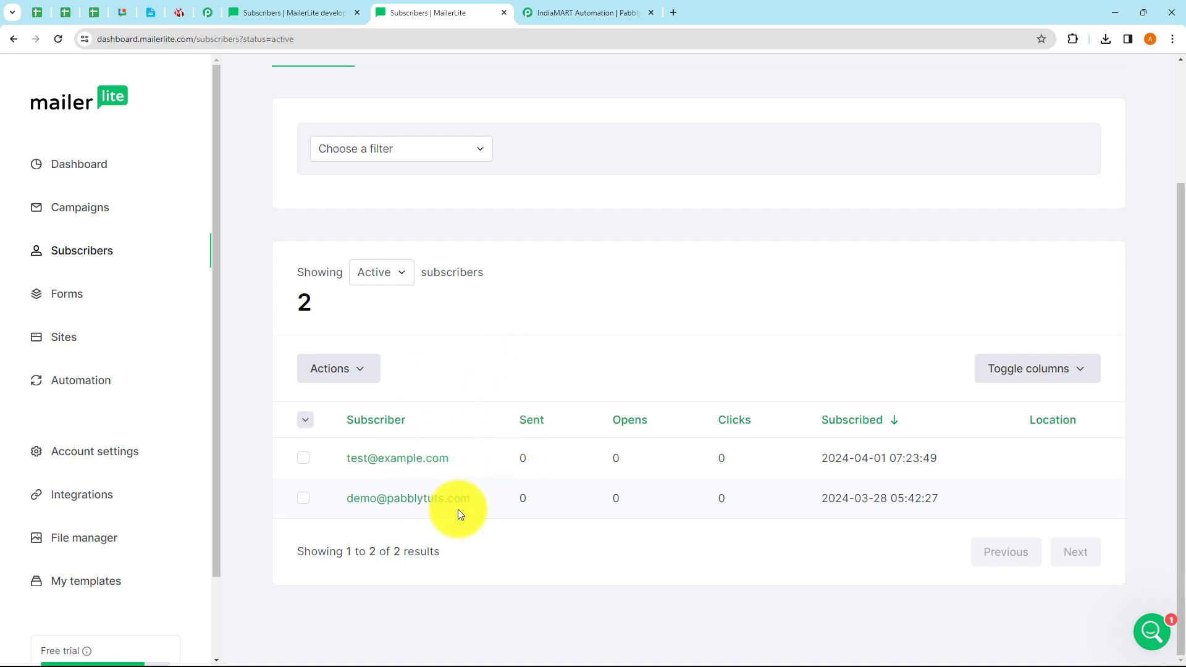
click(413, 508)
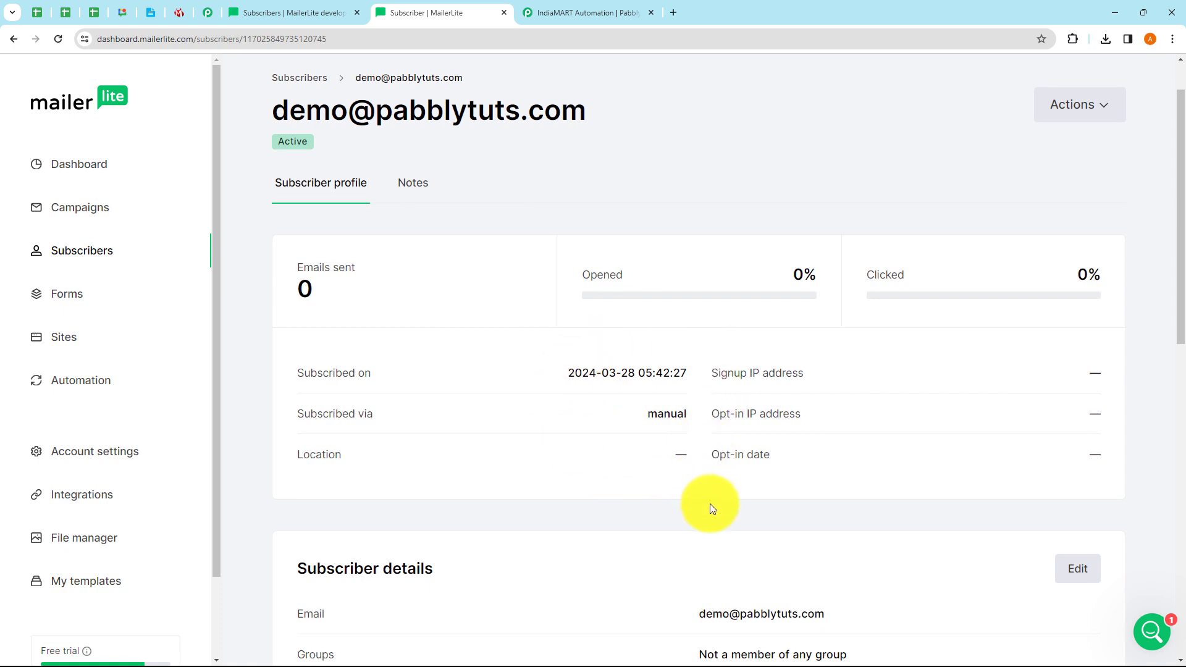
scroll(710, 502, down, 4)
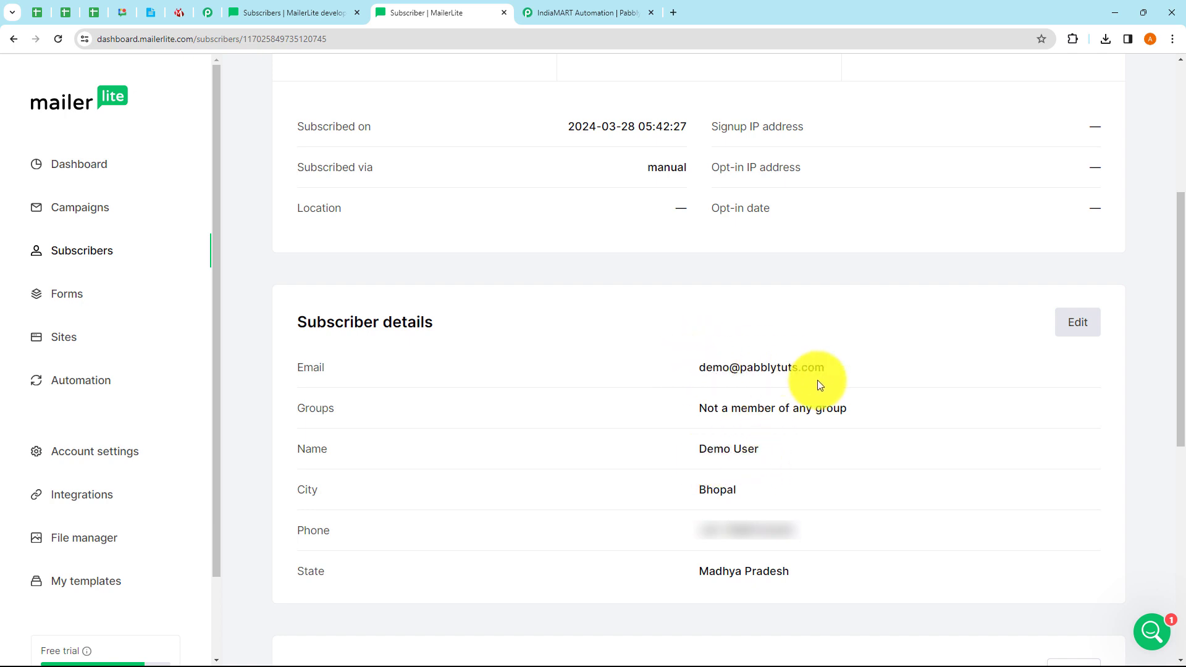
Return to the Pabbly Connect workflow and collapse the API by Pabbly action step.
click(542, 14)
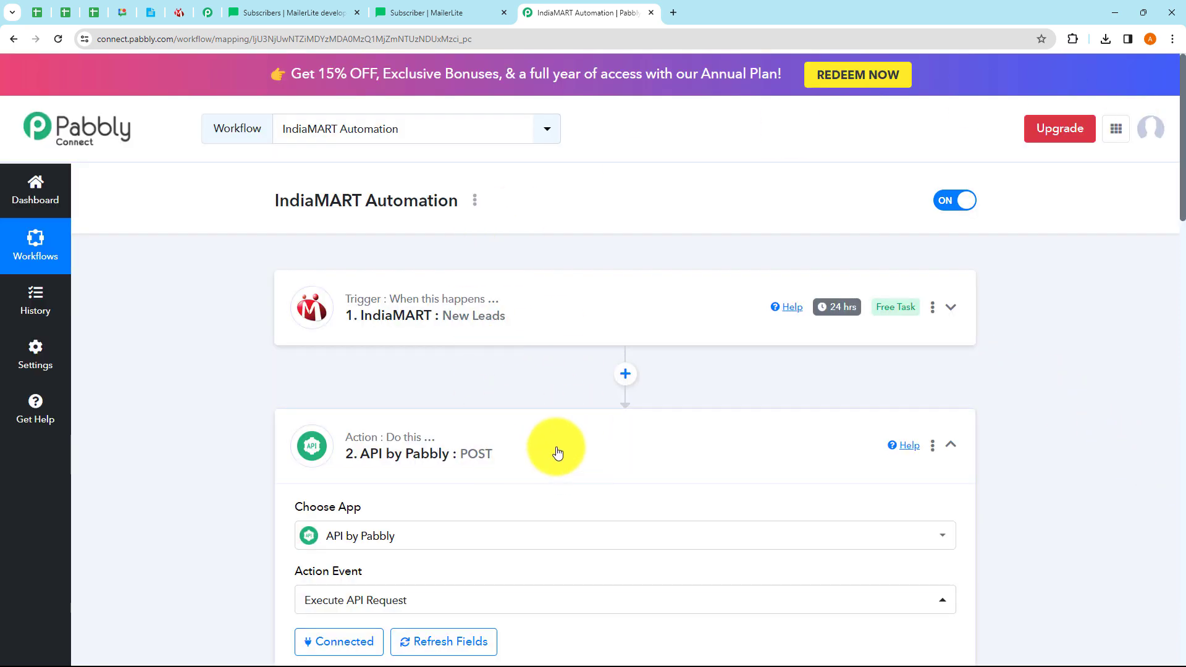
click(557, 453)
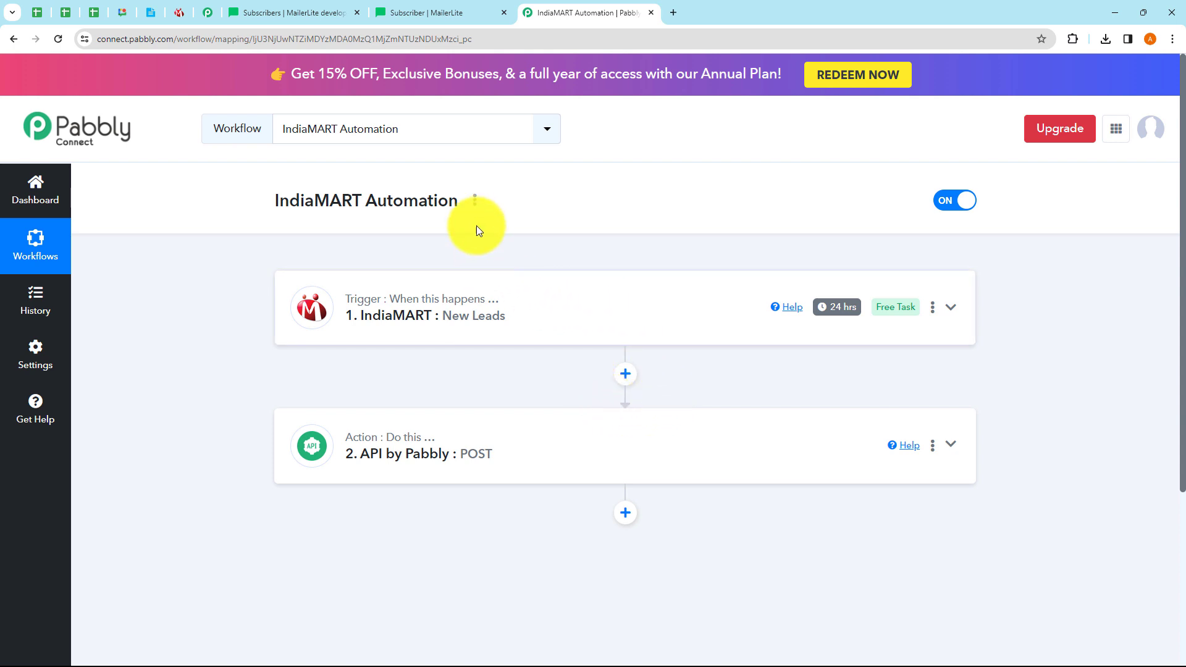
View the share link of the IndiaMART Automation workflow, then close the sharing dialog.
click(475, 200)
click(407, 275)
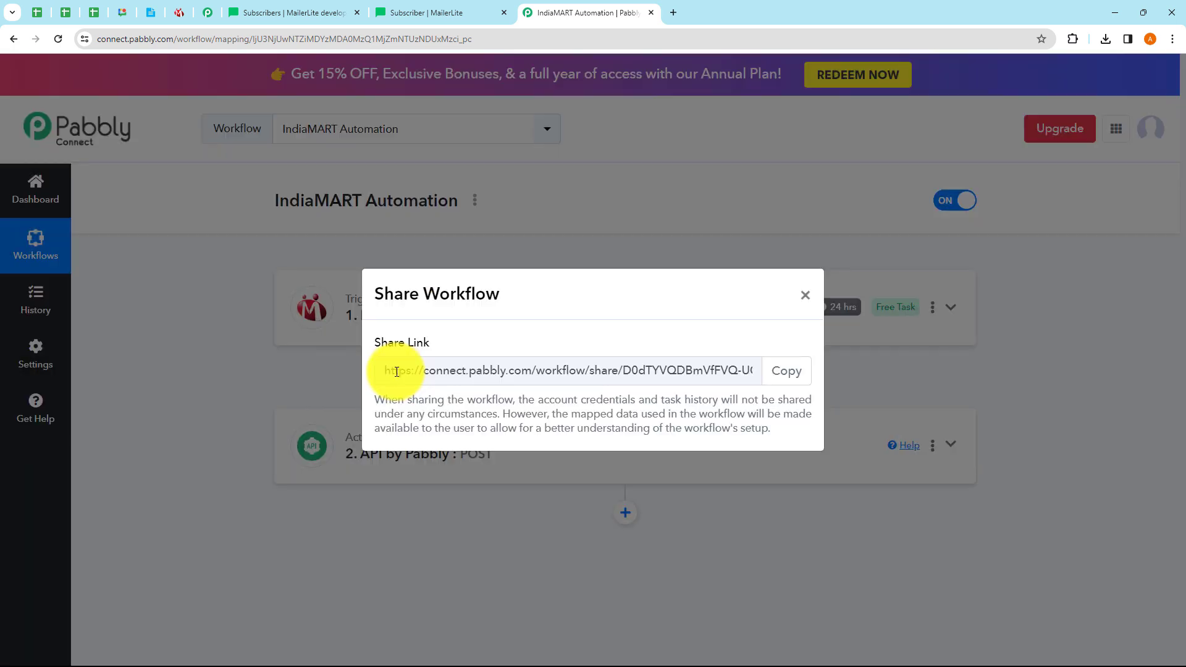
drag(398, 371, 738, 371)
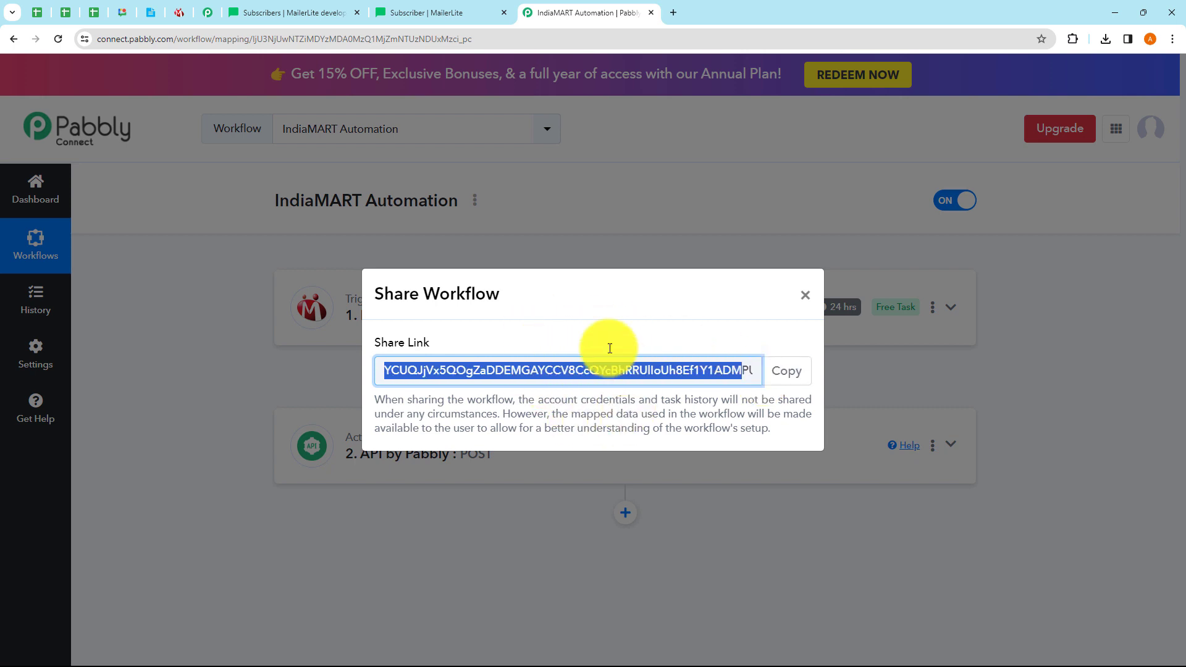
click(806, 296)
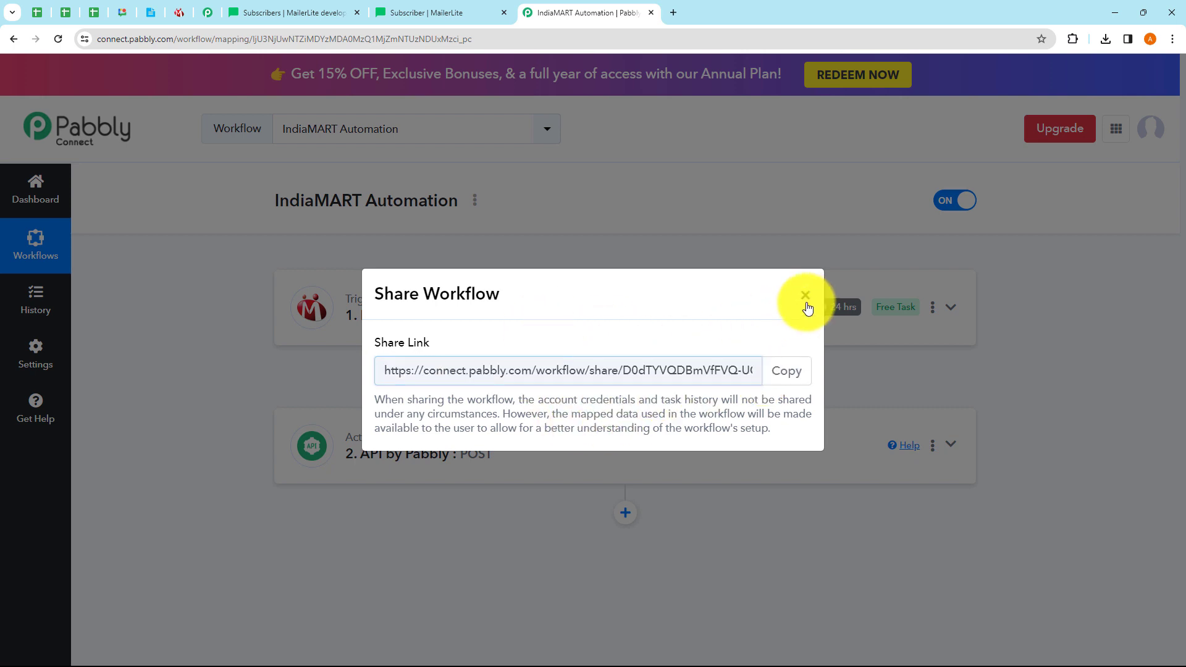